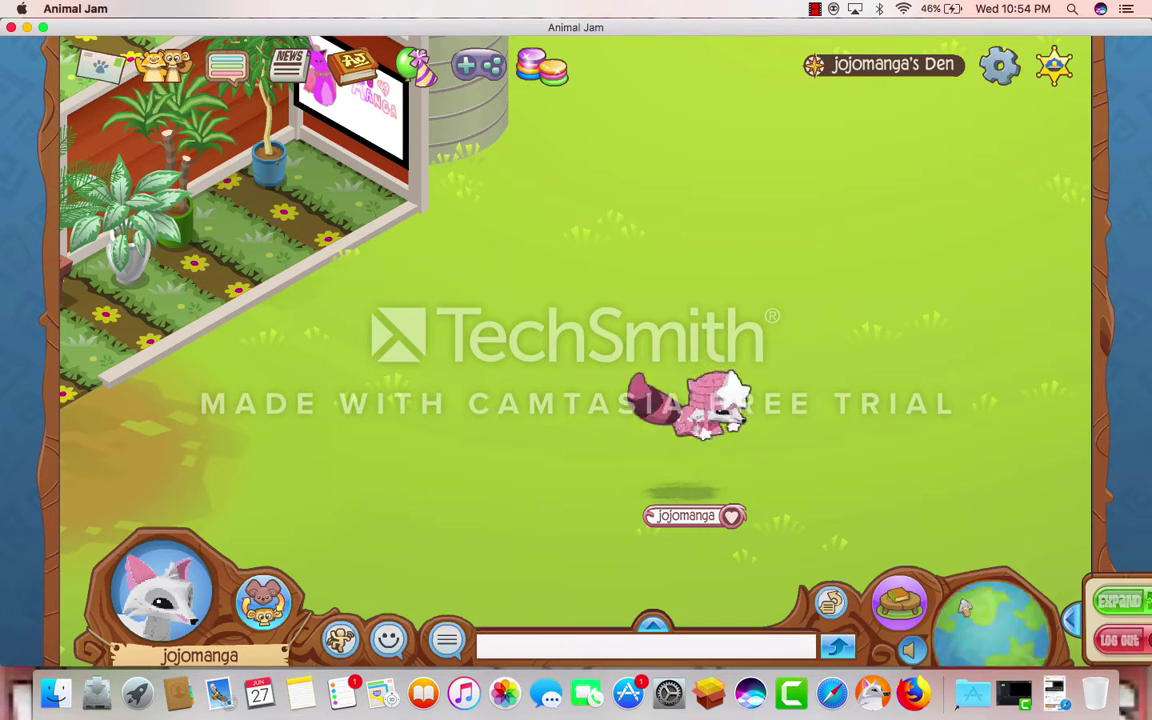
Switch to Camtasia and place the Rec 6-27-2018 3 recording at the start of Track 2
{"action": "left_click", "coordinate": [1013, 692]}
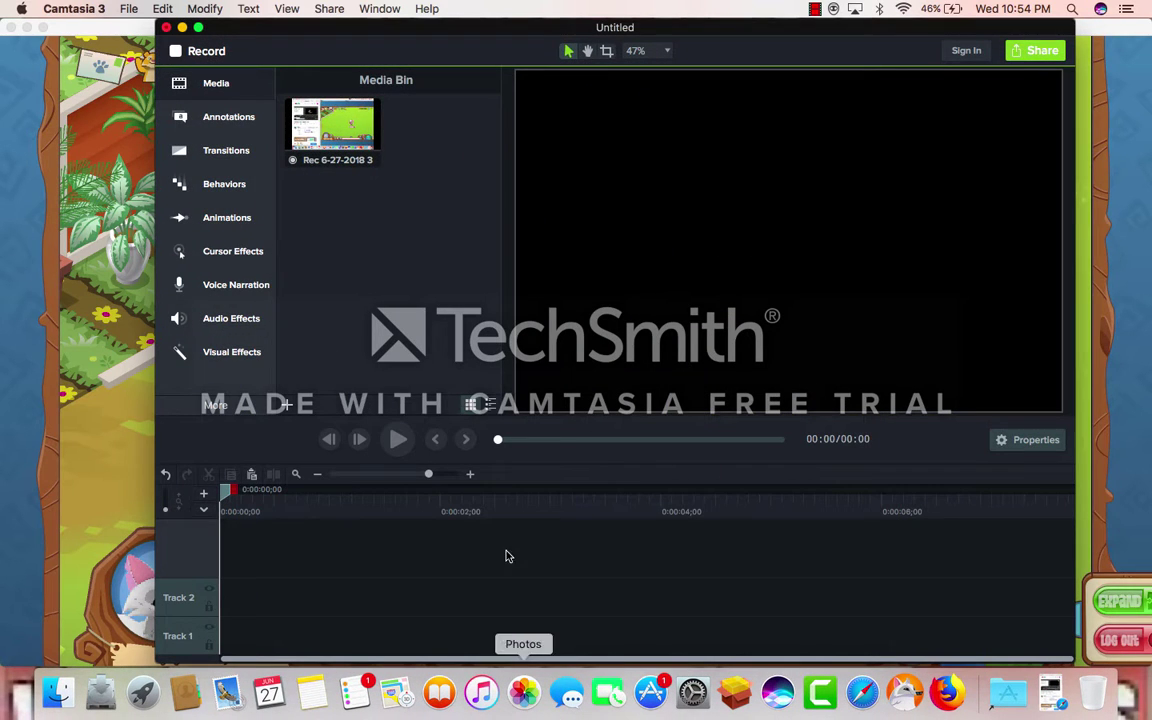
{"action": "left_click_drag", "start_coordinate": [333, 125], "coordinate": [285, 590]}
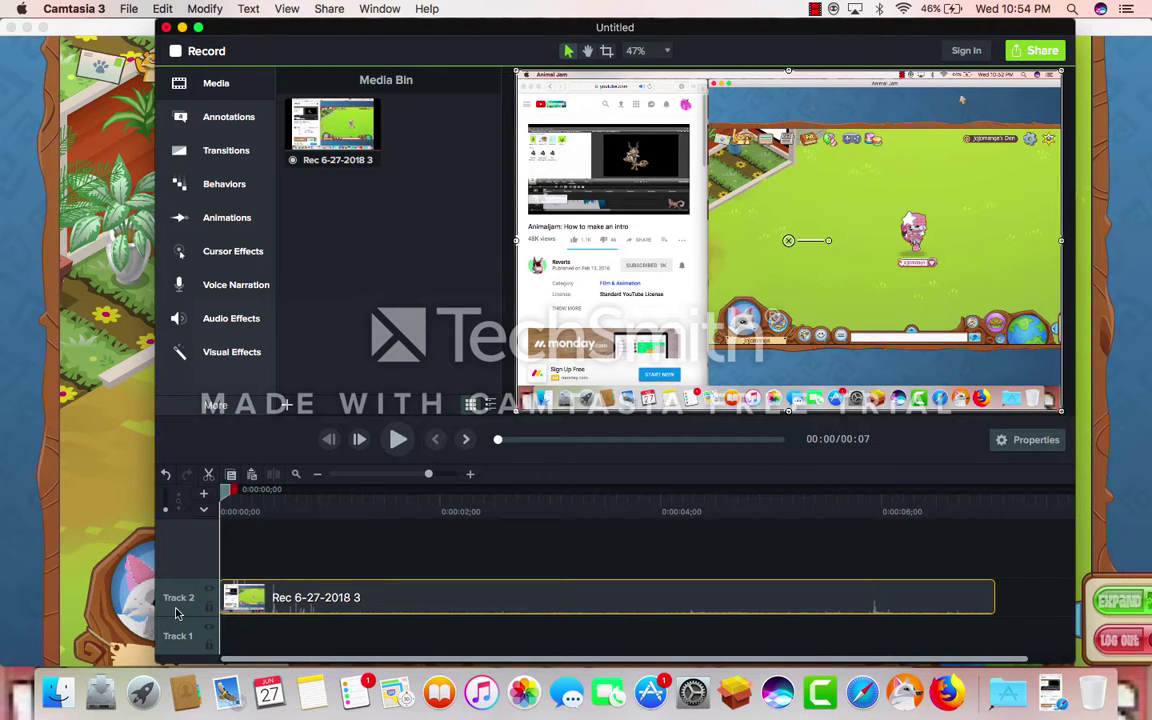
{"action": "left_click_drag", "start_coordinate": [228, 489], "coordinate": [159, 550]}
Crop the recording to a small rectangle of green grass around the pink animal character
{"action": "left_click", "coordinate": [606, 51]}
{"action": "left_click_drag", "start_coordinate": [785, 72], "coordinate": [788, 198]}
{"action": "left_click_drag", "start_coordinate": [560, 302], "coordinate": [849, 263]}
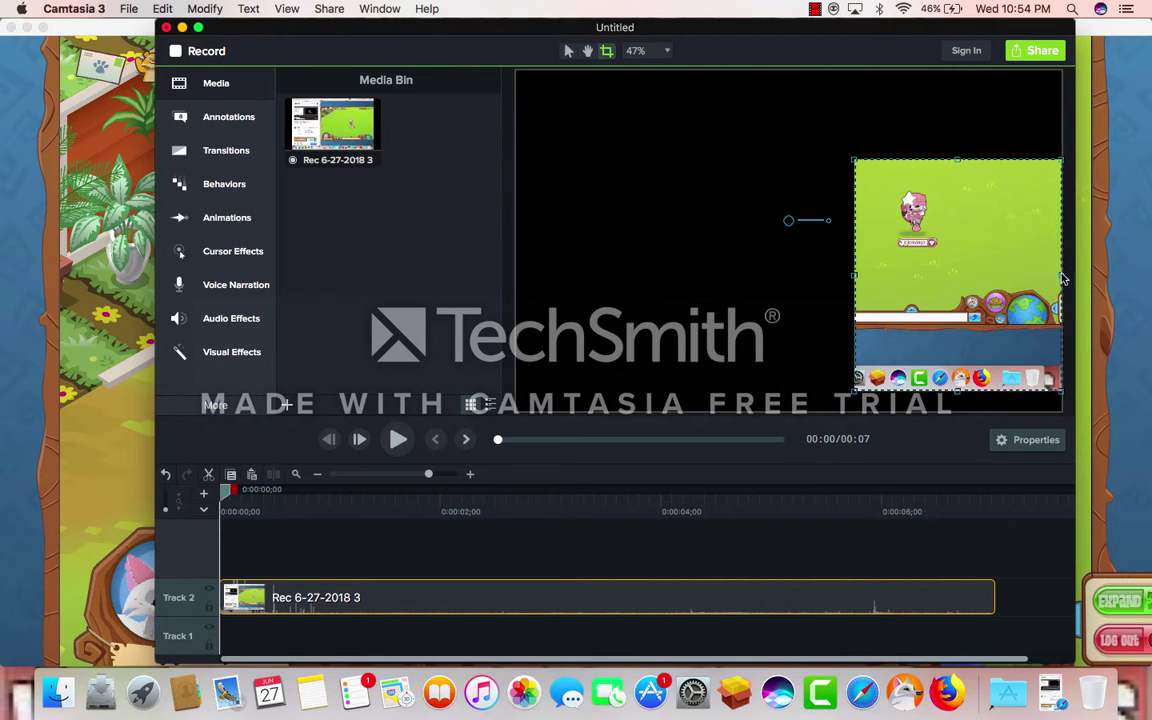
{"action": "left_click_drag", "start_coordinate": [1063, 279], "coordinate": [997, 296]}
{"action": "left_click_drag", "start_coordinate": [925, 392], "coordinate": [781, 278]}
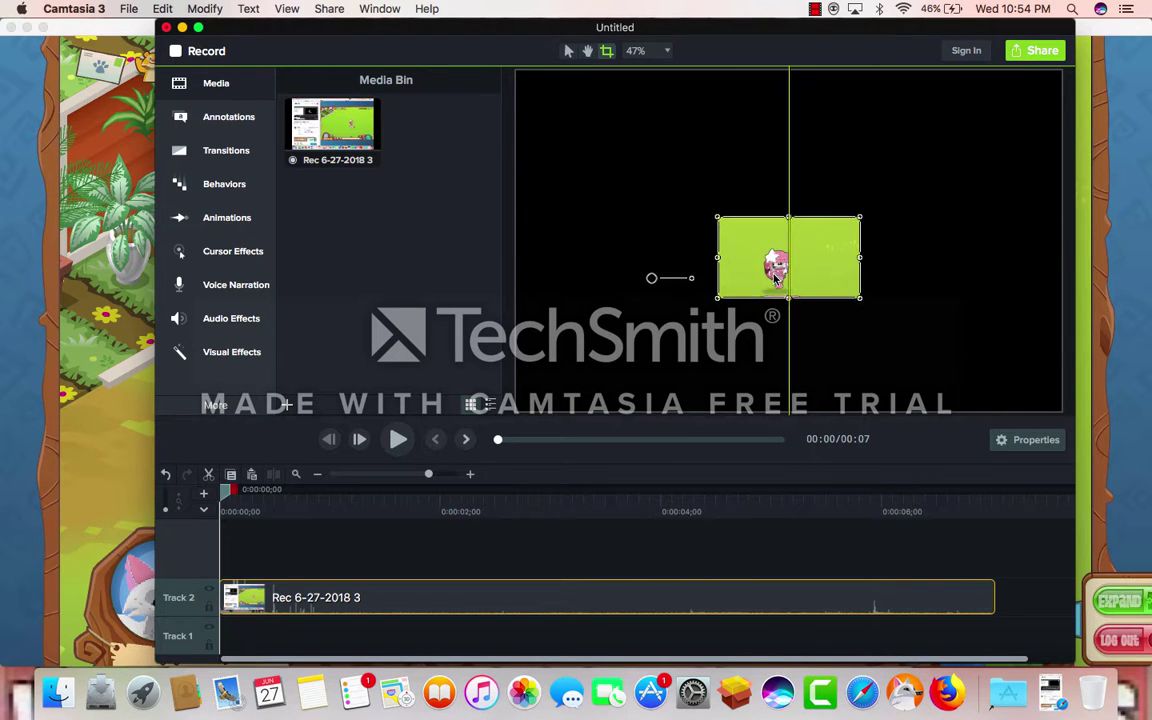
{"action": "left_click_drag", "start_coordinate": [860, 258], "coordinate": [840, 266]}
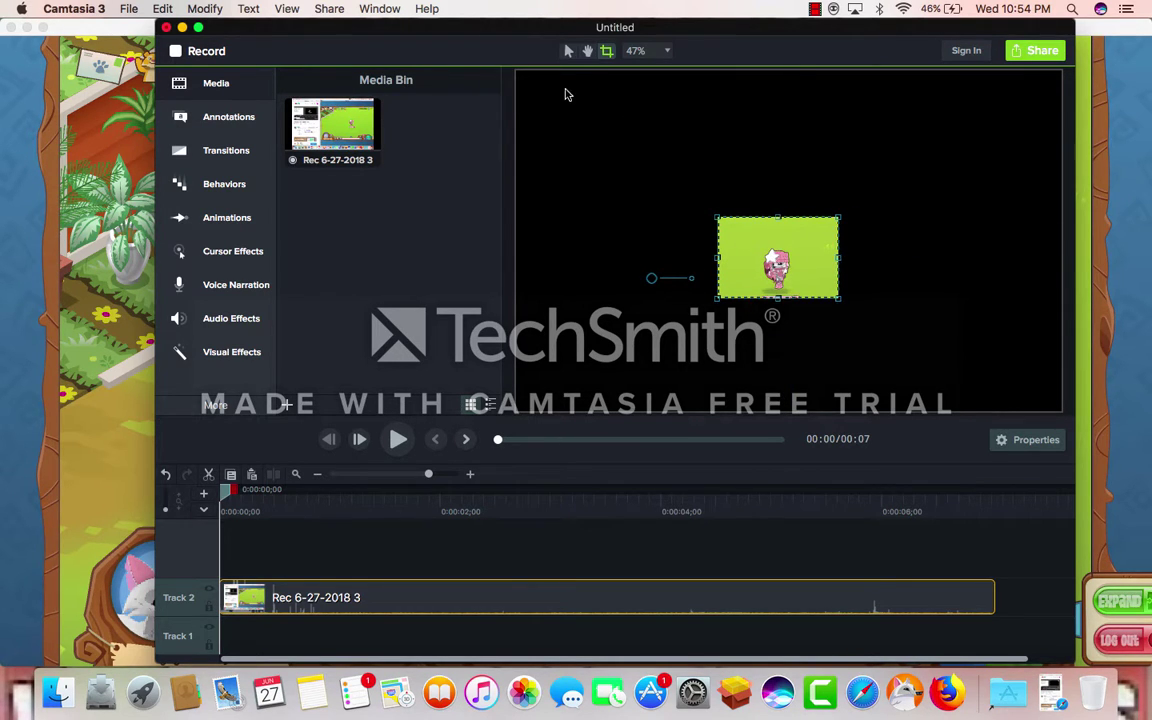
Scale the cropped clip up to about 279% and centre it horizontally along the canvas's upper edge
{"action": "left_click", "coordinate": [568, 50]}
{"action": "left_click_drag", "start_coordinate": [778, 217], "coordinate": [800, 76]}
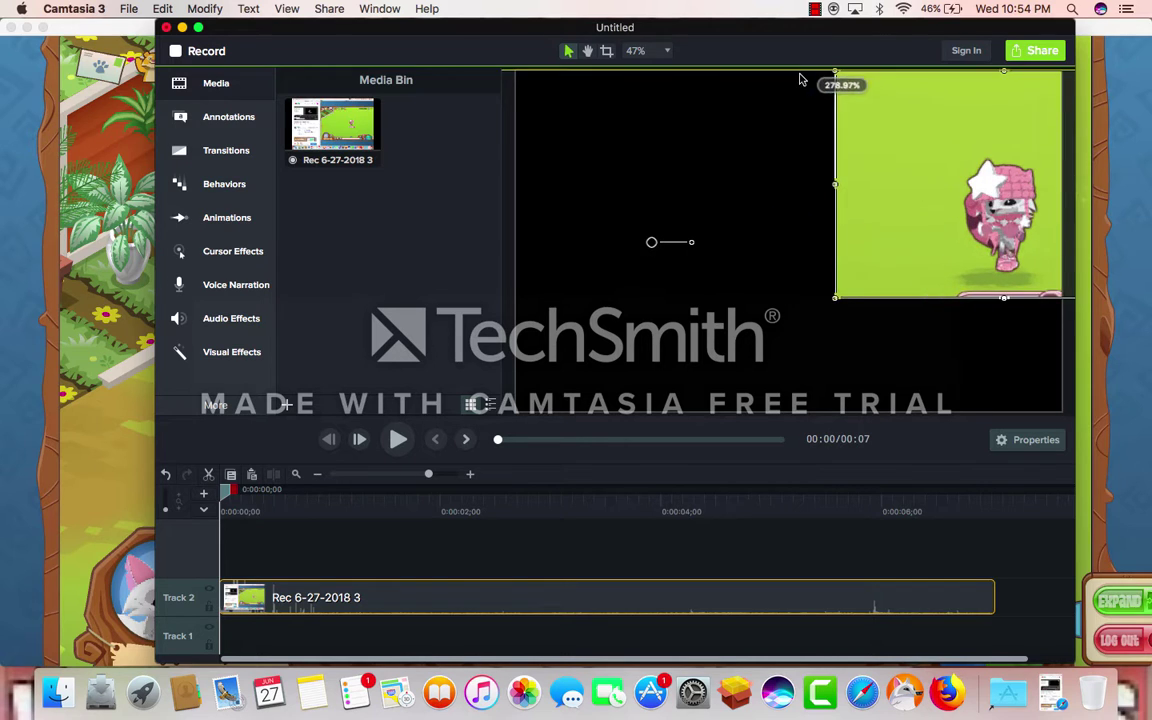
{"action": "left_click_drag", "start_coordinate": [1014, 206], "coordinate": [791, 208]}
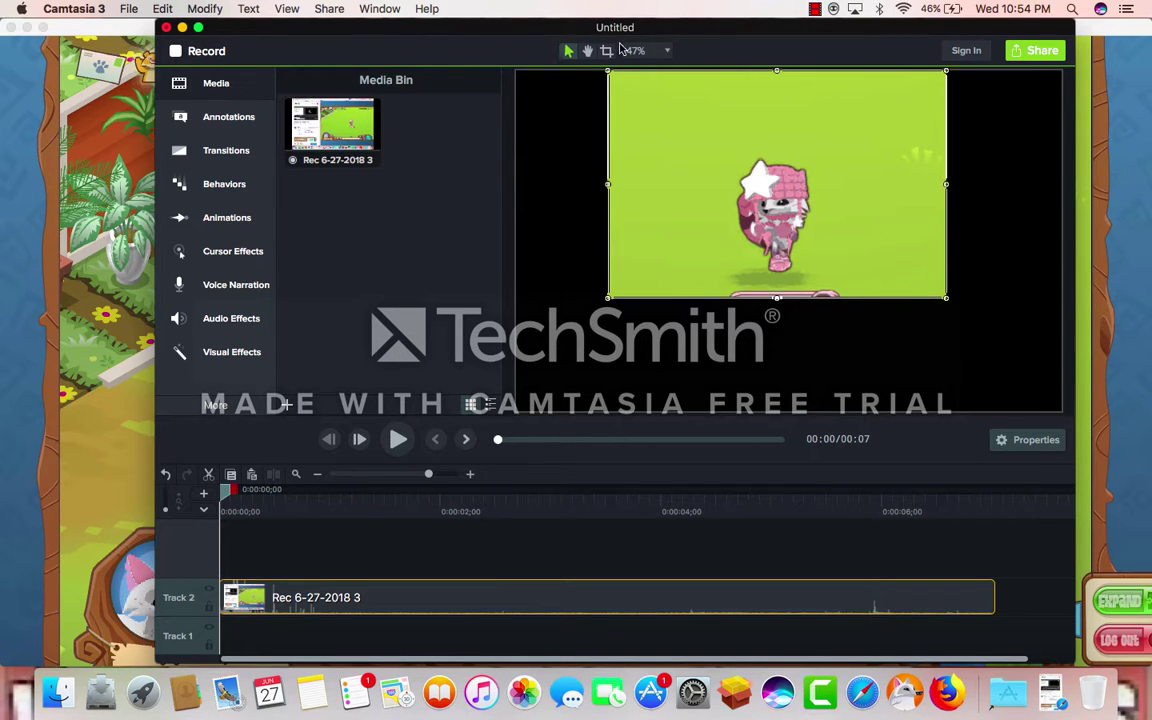
Crop the name tag off the clip's lower edge and move the clip down toward the canvas centre
{"action": "left_click", "coordinate": [606, 50]}
{"action": "left_click_drag", "start_coordinate": [802, 300], "coordinate": [700, 276]}
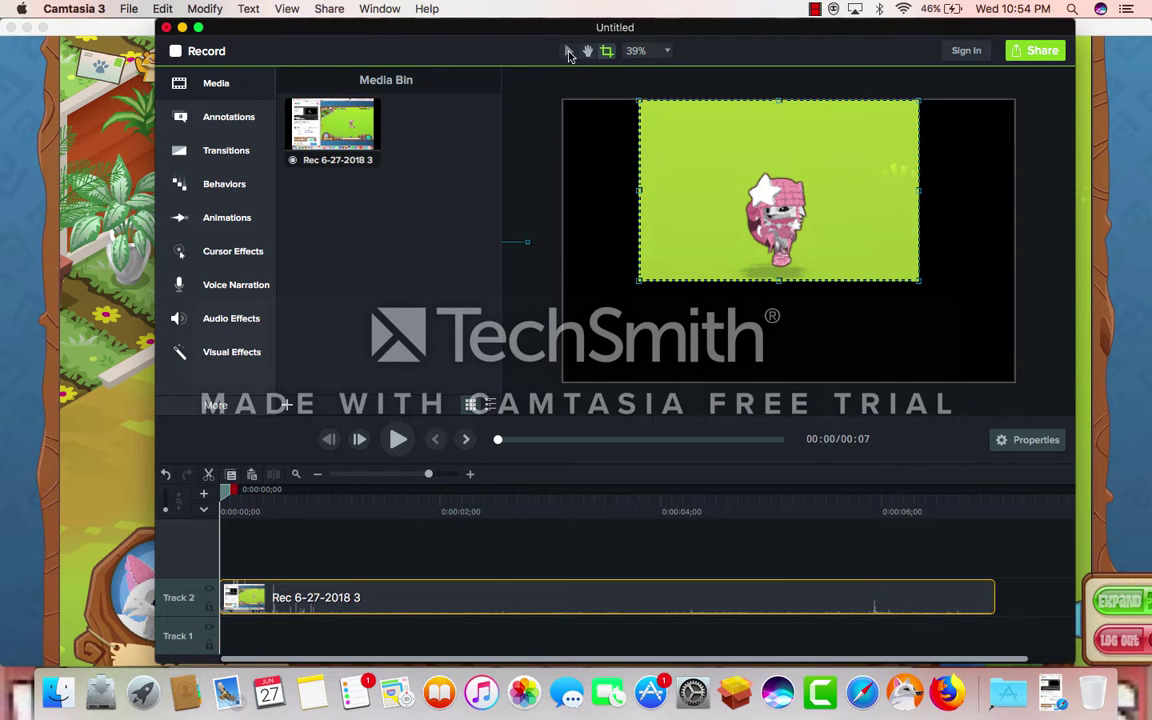
{"action": "left_click", "coordinate": [568, 50]}
{"action": "left_click_drag", "start_coordinate": [650, 155], "coordinate": [671, 193]}
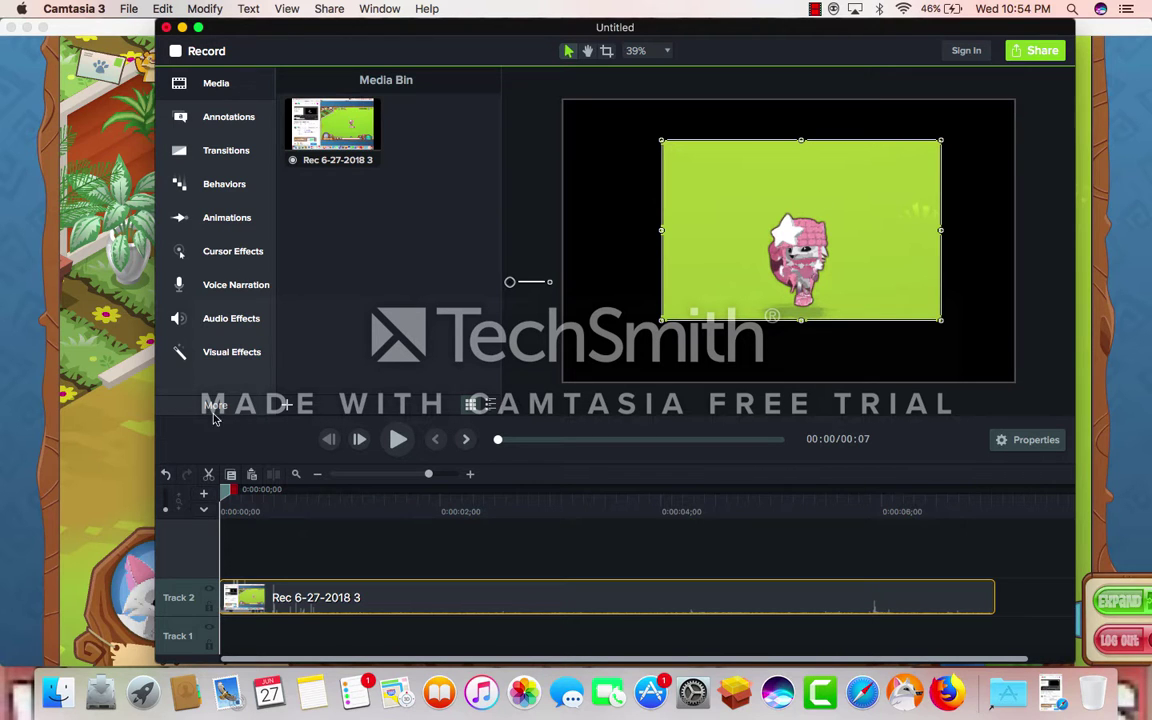
Apply the Remove a Color visual effect to the recording on Track 2
{"action": "left_click", "coordinate": [223, 363]}
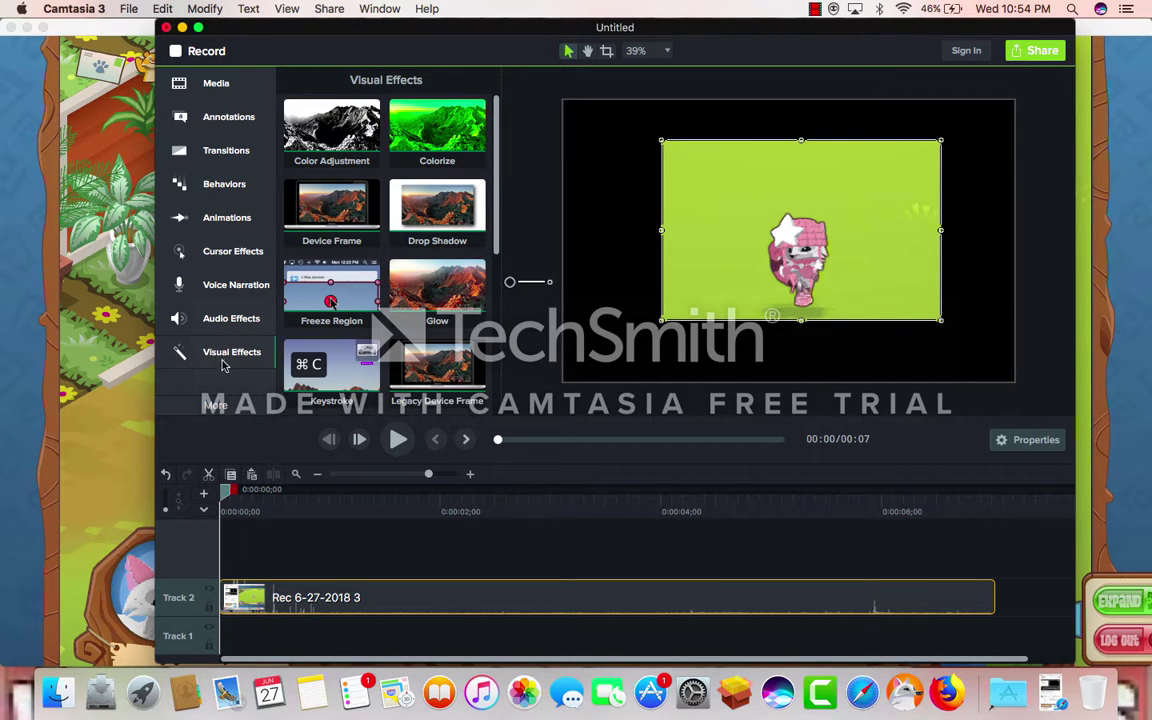
{"action": "left_click", "coordinate": [237, 410]}
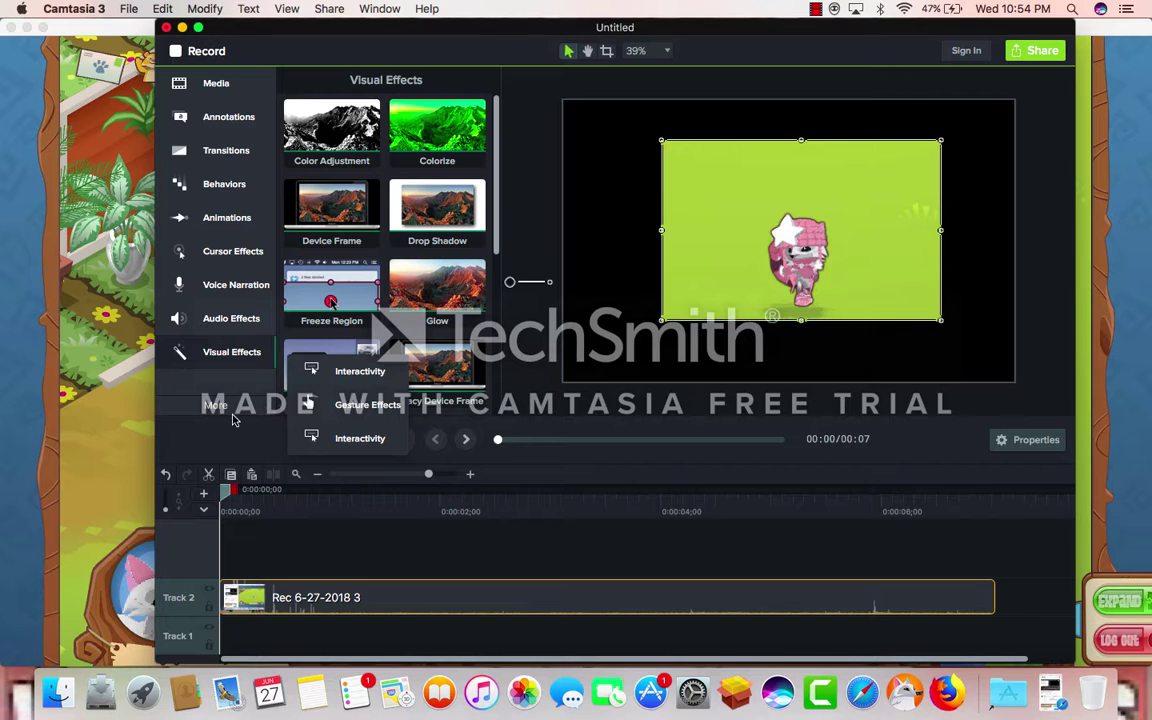
{"action": "scroll", "coordinate": [385, 240], "scroll_direction": "down", "scroll_amount": 5}
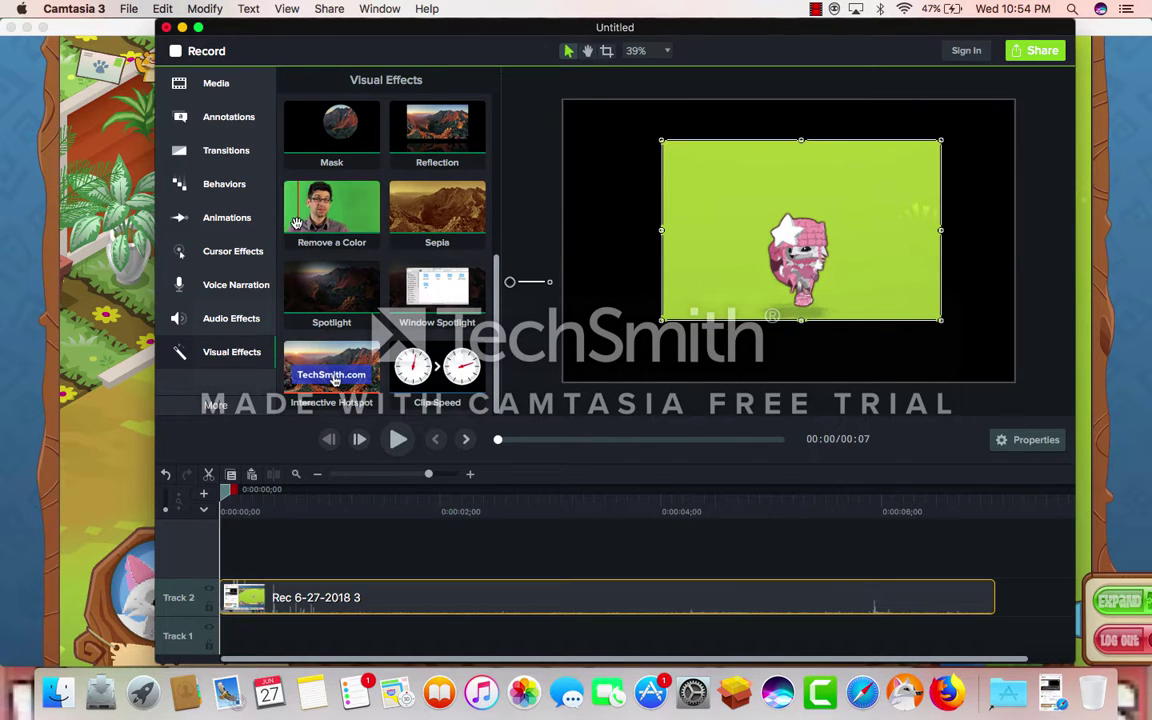
{"action": "left_click_drag", "start_coordinate": [345, 237], "coordinate": [352, 596]}
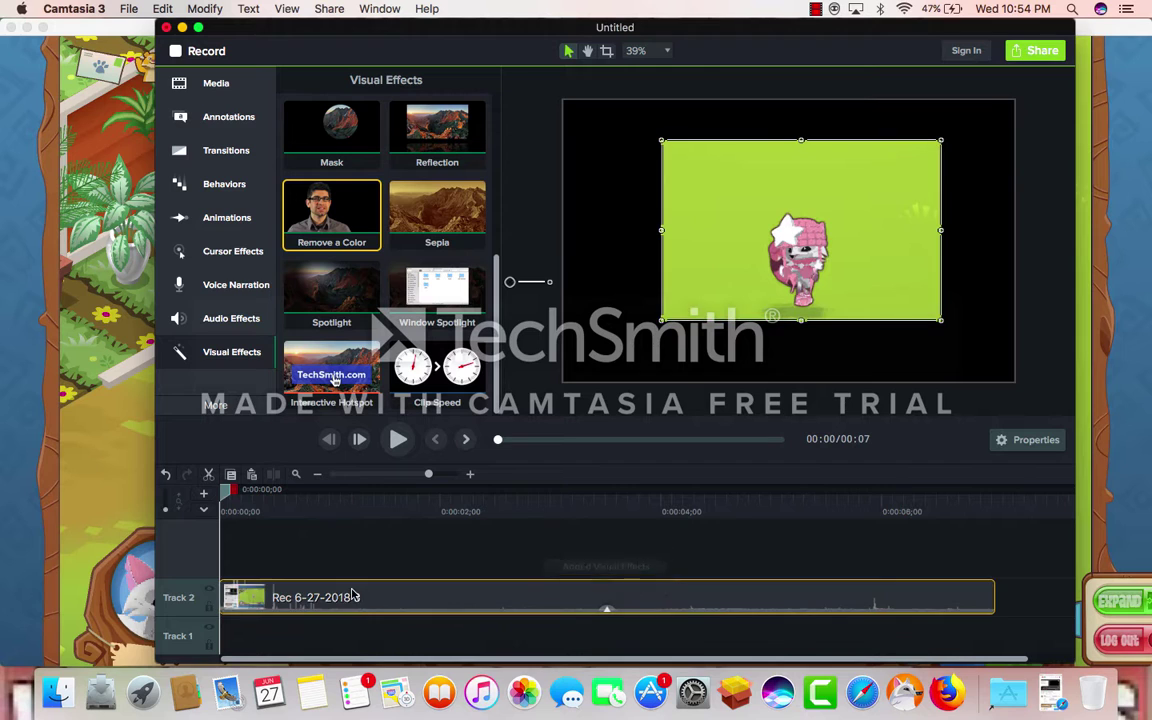
Sample the clip's green grass background as the color to remove, and hide the properties and effects lists
{"action": "left_click", "coordinate": [1028, 440]}
{"action": "left_click", "coordinate": [1033, 390]}
{"action": "left_click", "coordinate": [1094, 432]}
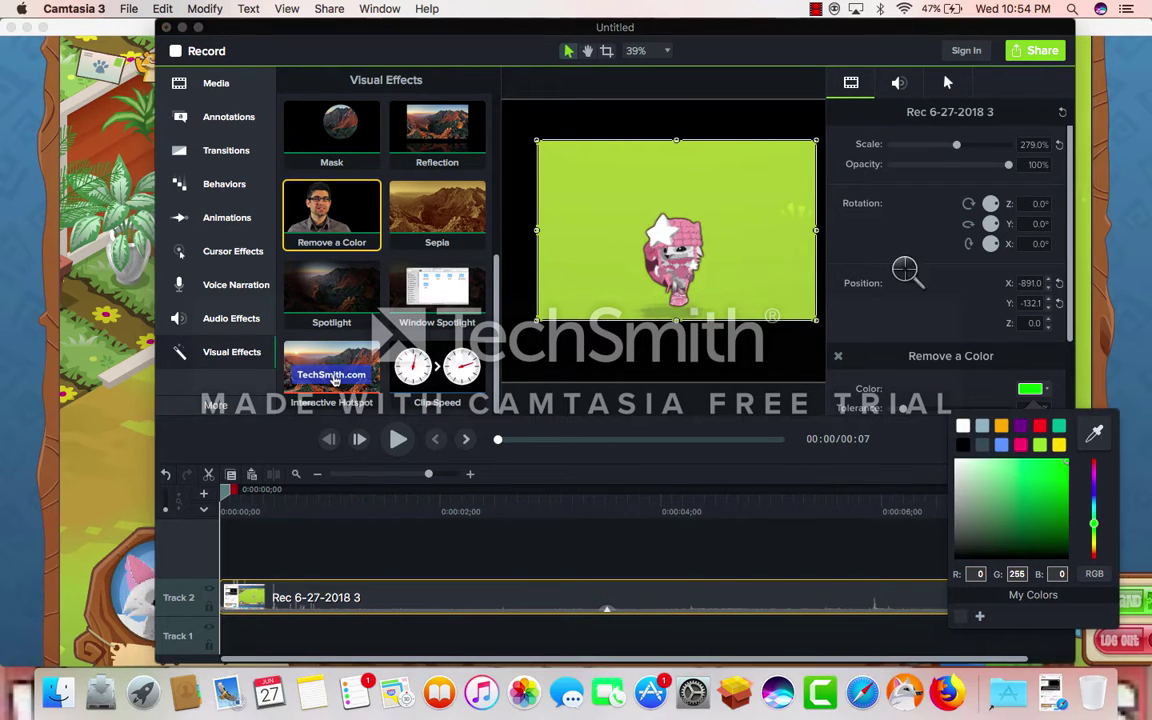
{"action": "left_click", "coordinate": [771, 200]}
{"action": "key", "text": "Escape"}
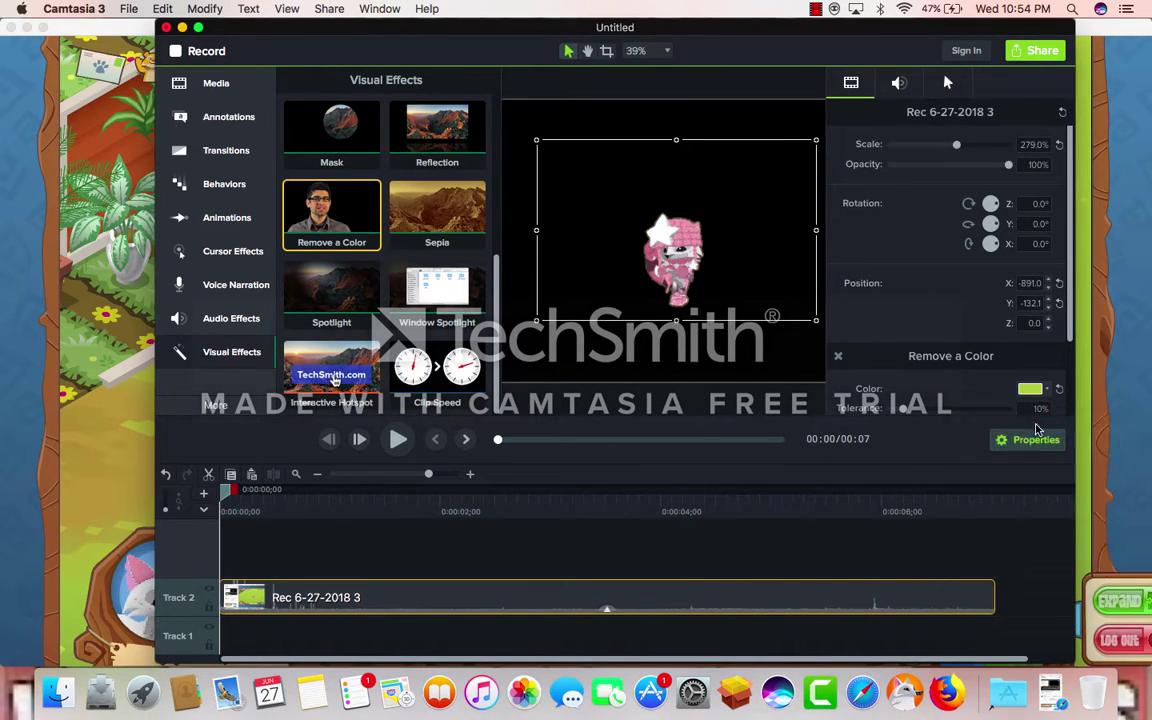
{"action": "left_click", "coordinate": [217, 355]}
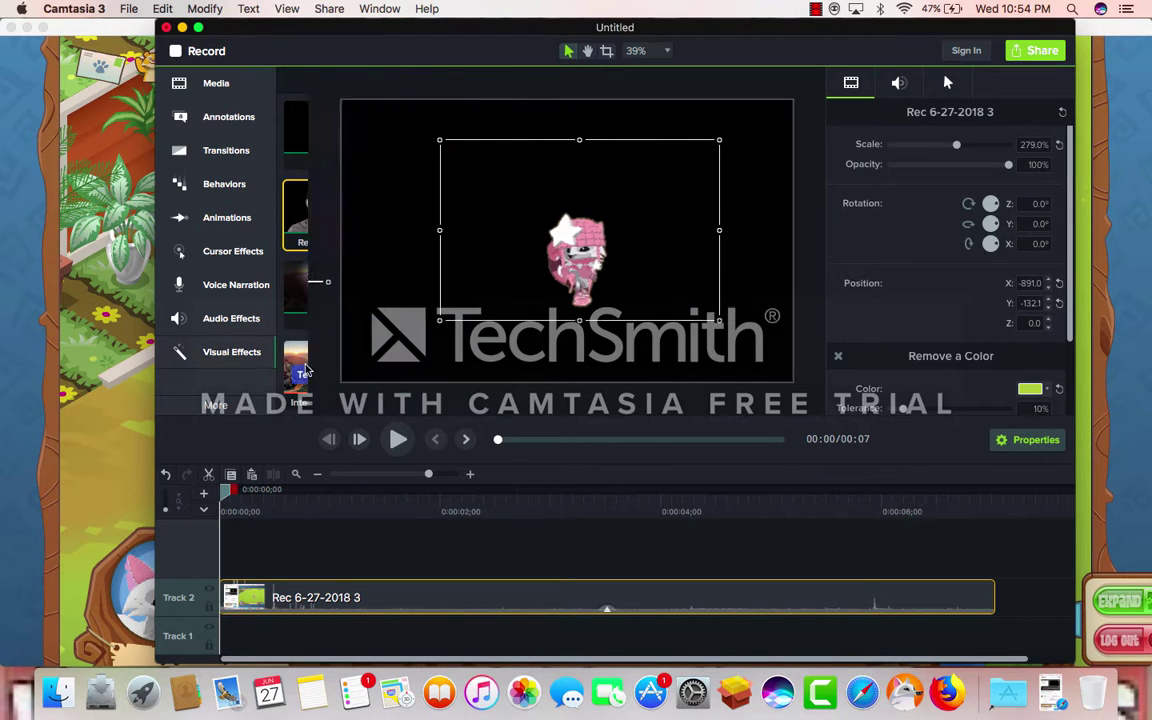
{"action": "key", "text": "super+k"}
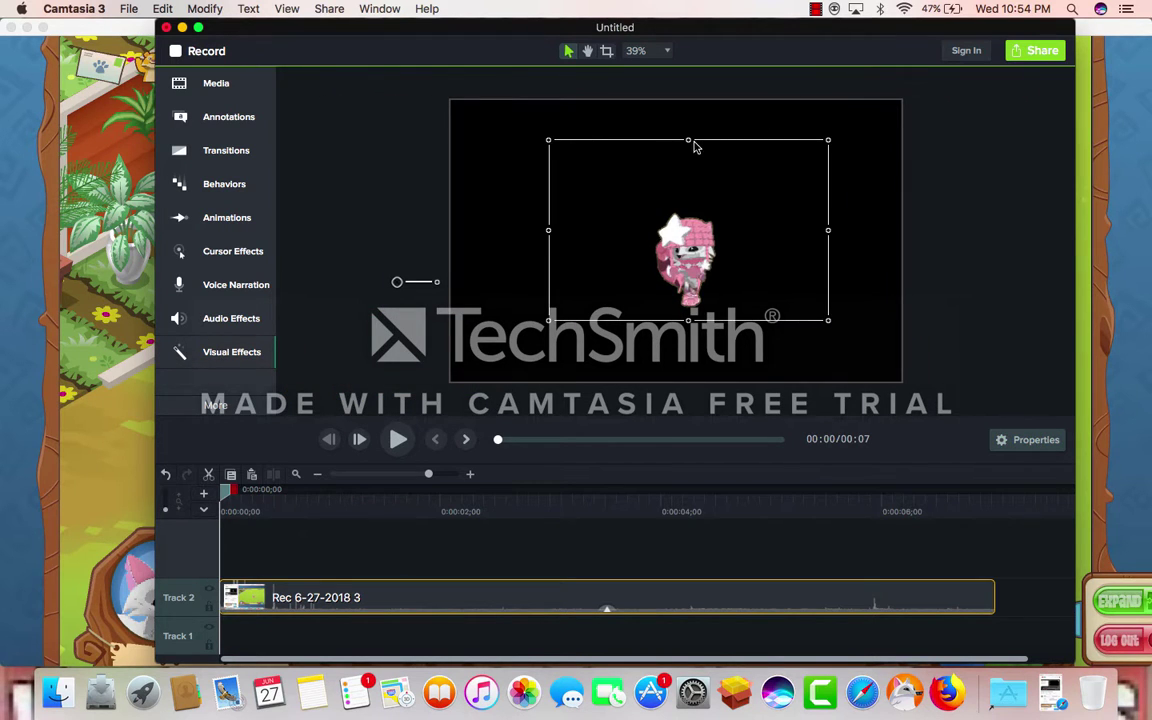
Enlarge the character clip to span the canvas width and position it over the canvas
{"action": "left_click_drag", "start_coordinate": [696, 147], "coordinate": [690, 121]}
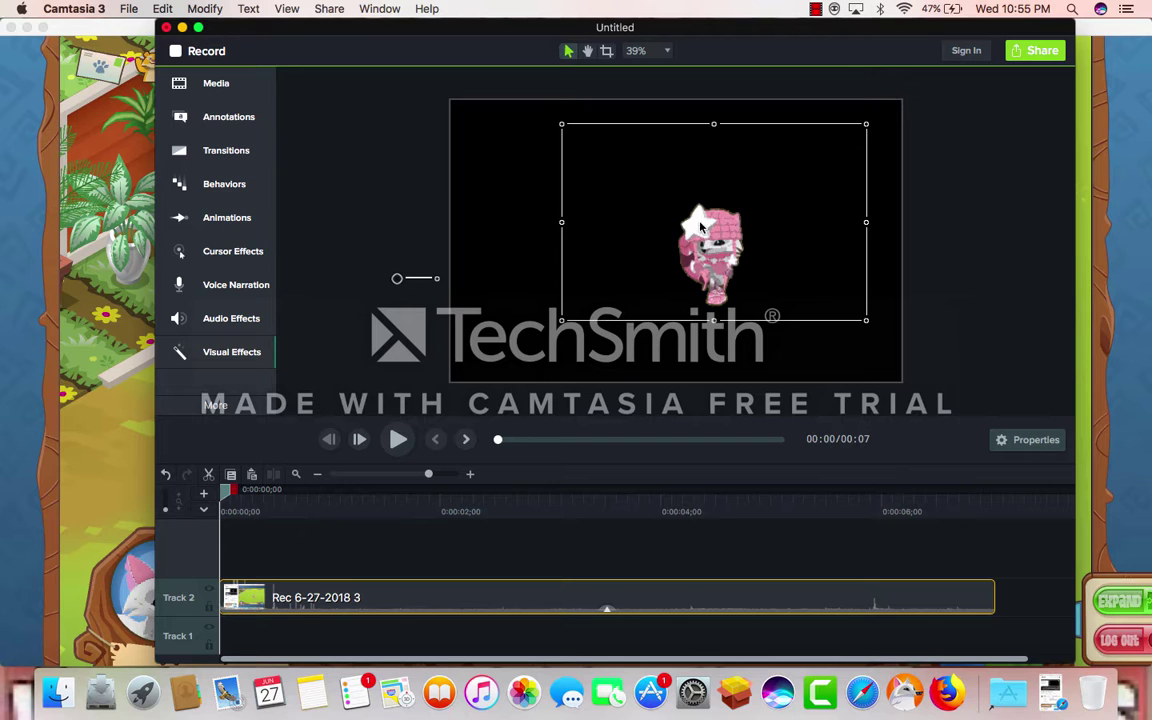
{"action": "left_click_drag", "start_coordinate": [700, 228], "coordinate": [678, 256]}
{"action": "left_click_drag", "start_coordinate": [539, 255], "coordinate": [399, 250]}
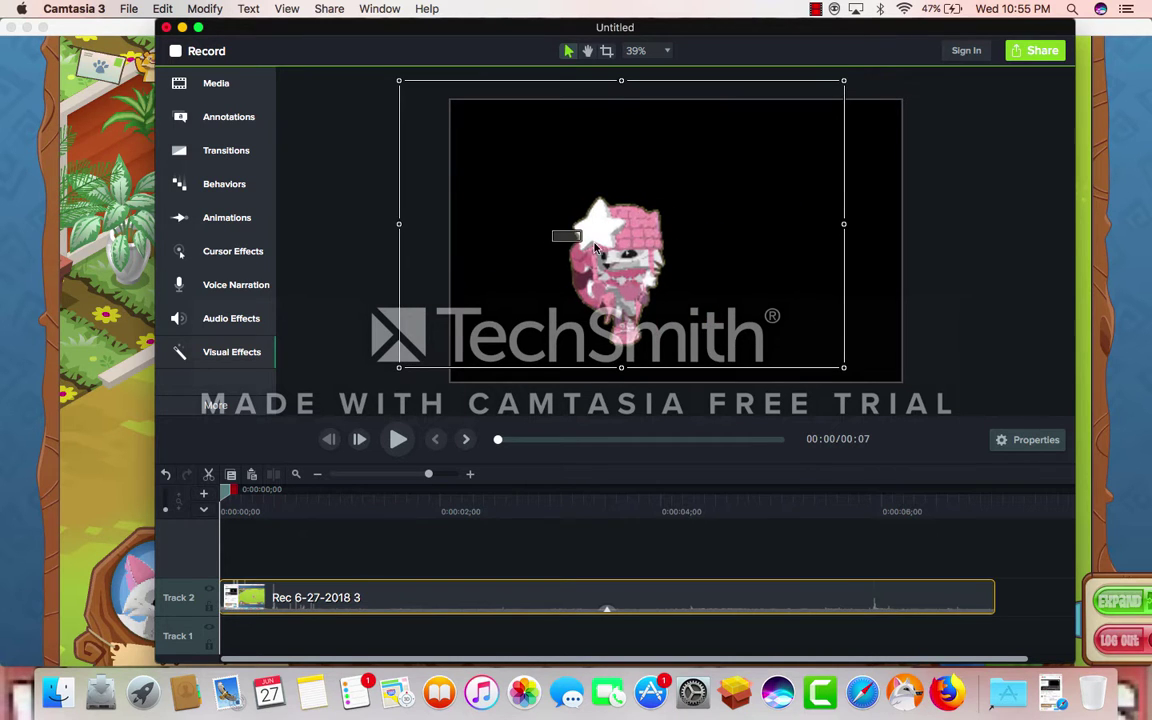
{"action": "left_click_drag", "start_coordinate": [608, 271], "coordinate": [659, 292]}
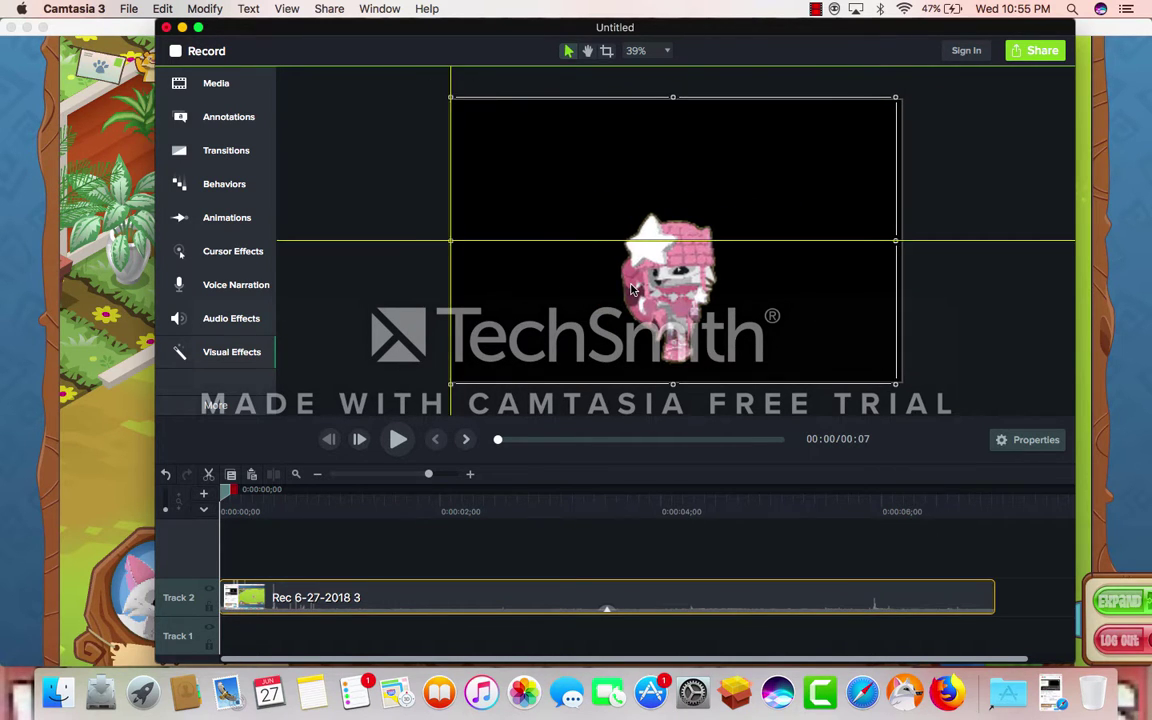
{"action": "left_click_drag", "start_coordinate": [896, 241], "coordinate": [901, 241]}
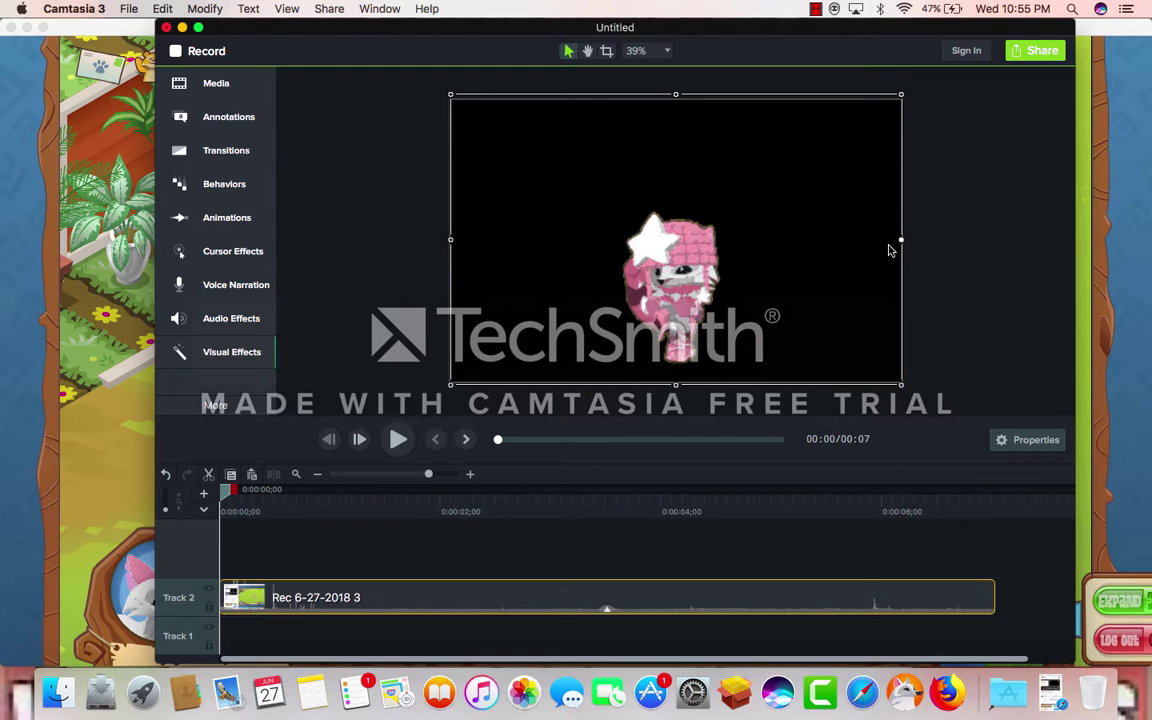
Switch to Safari and open the ytmp3.cc converter site in a new tab
{"action": "left_click", "coordinate": [1050, 692]}
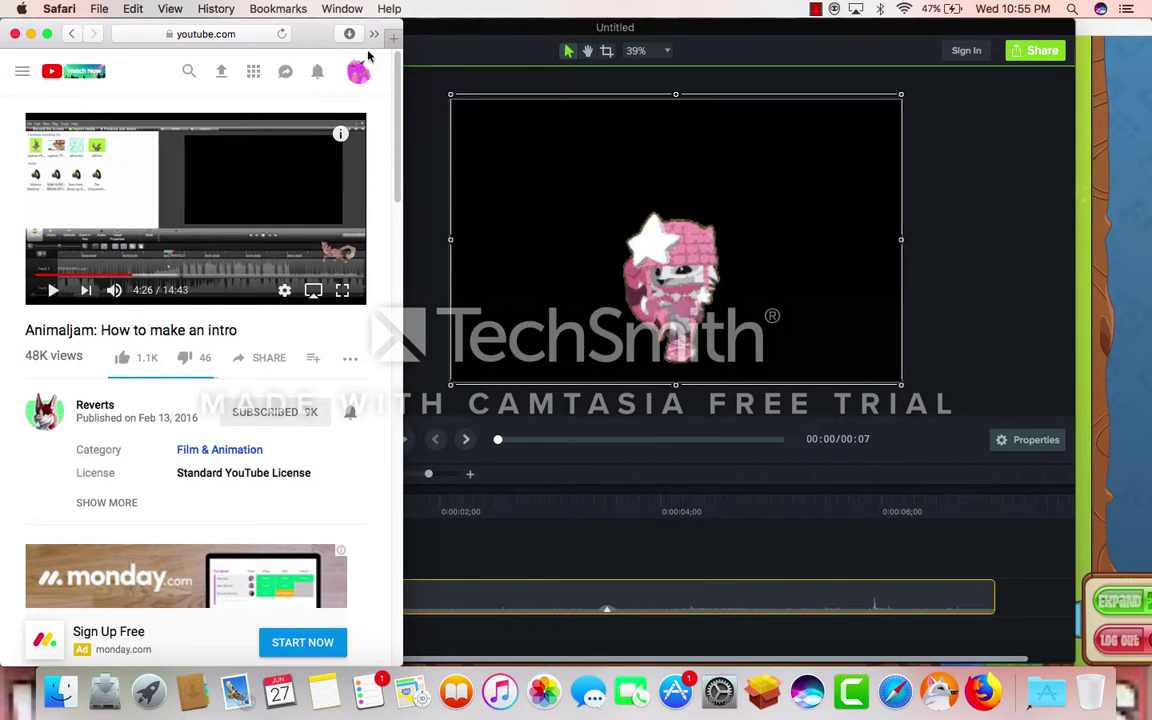
{"action": "left_click", "coordinate": [350, 35]}
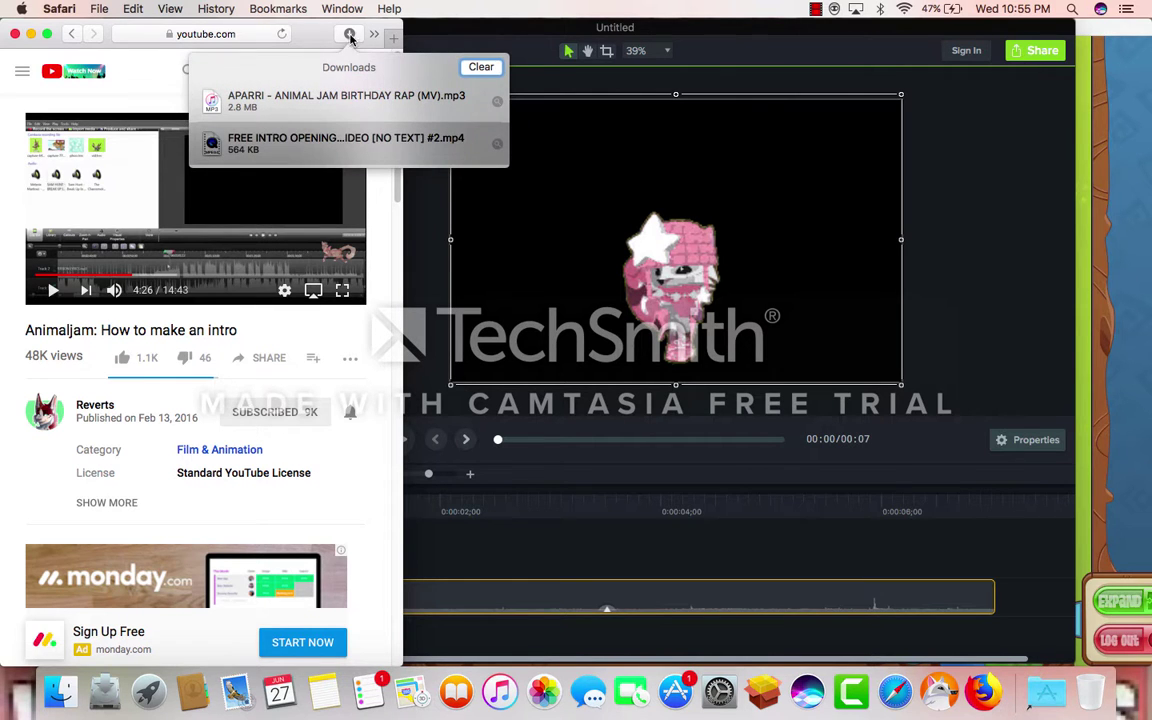
{"action": "key", "text": "Escape"}
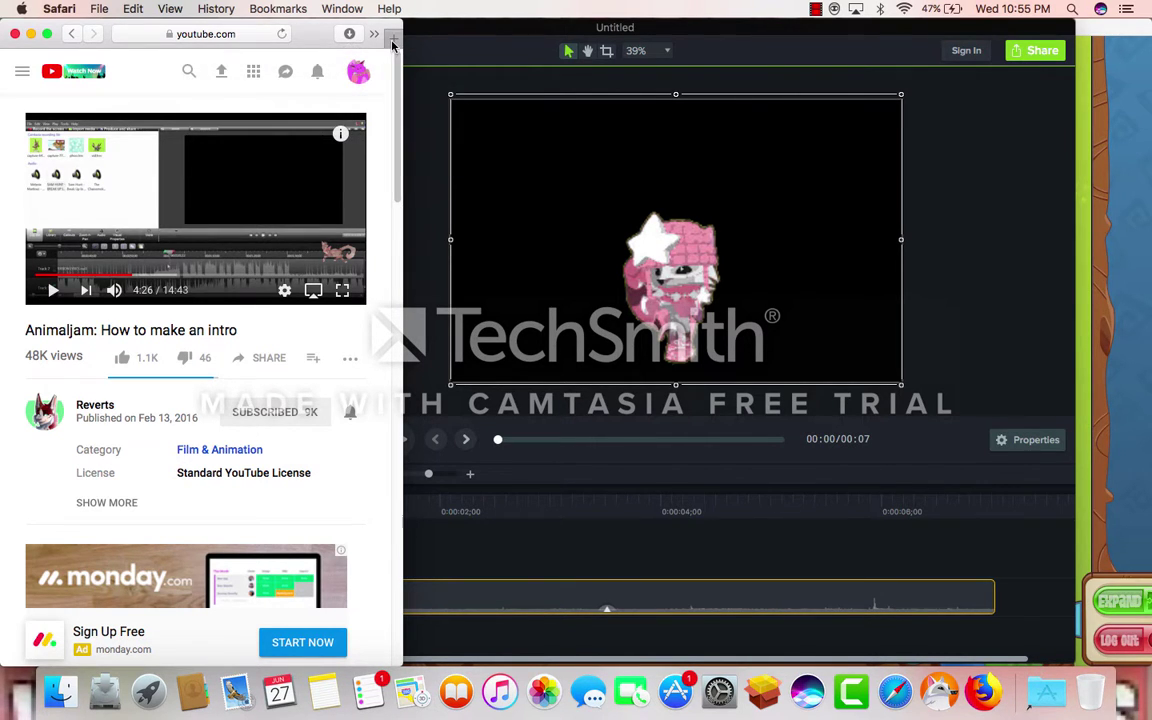
{"action": "key", "text": "super+t"}
{"action": "left_click", "coordinate": [224, 36]}
{"action": "type", "text": "yt"}
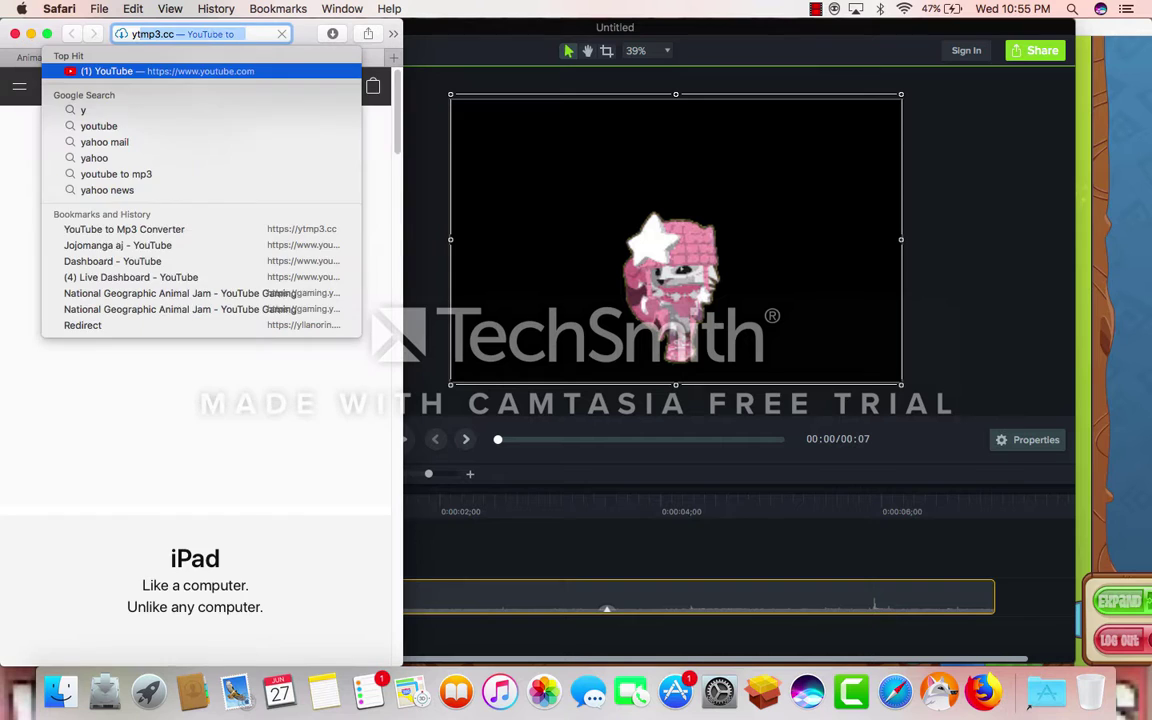
{"action": "type", "text": "mp3"}
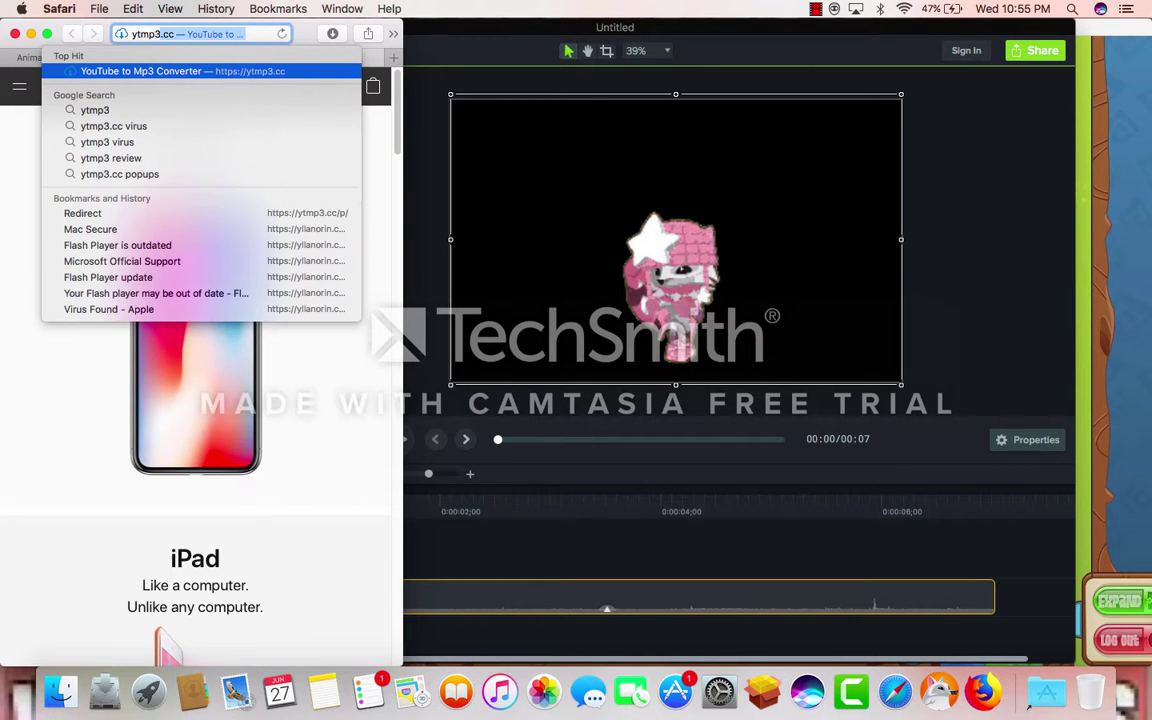
{"action": "key", "text": "Return"}
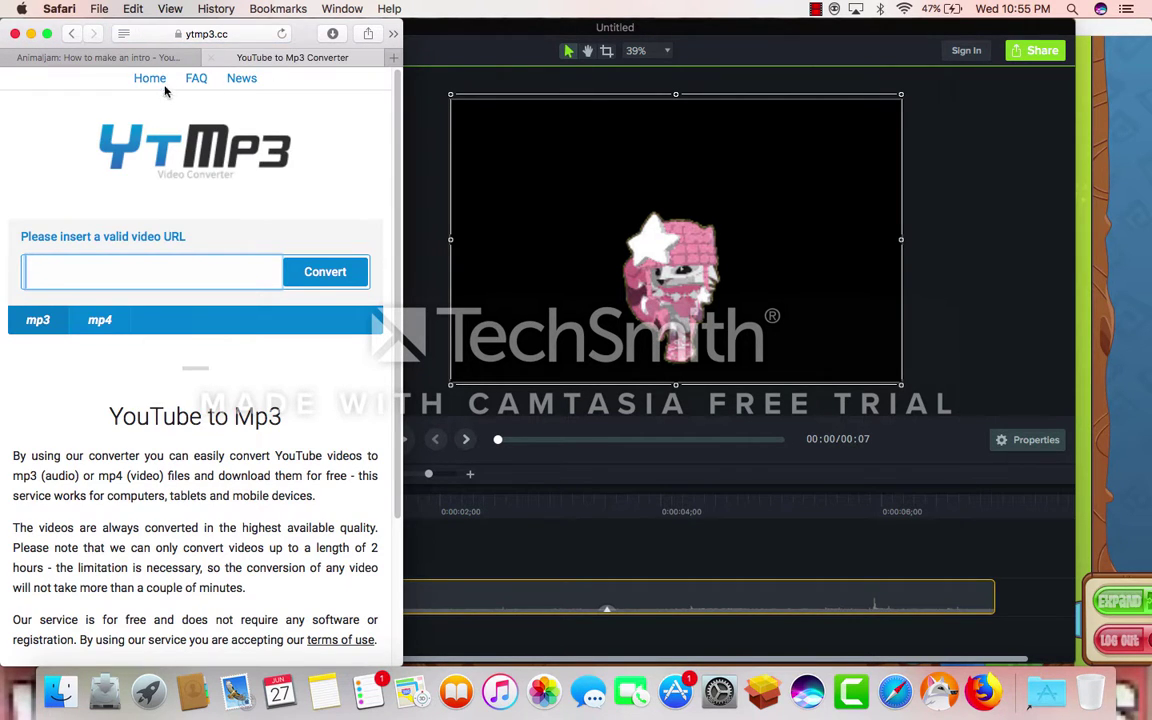
Add the downloaded FREE INTRO OPENING VIDEO [NO TEXT] #2 file to Camtasia's Track 1, starting at 0:00
{"action": "left_click", "coordinate": [335, 36]}
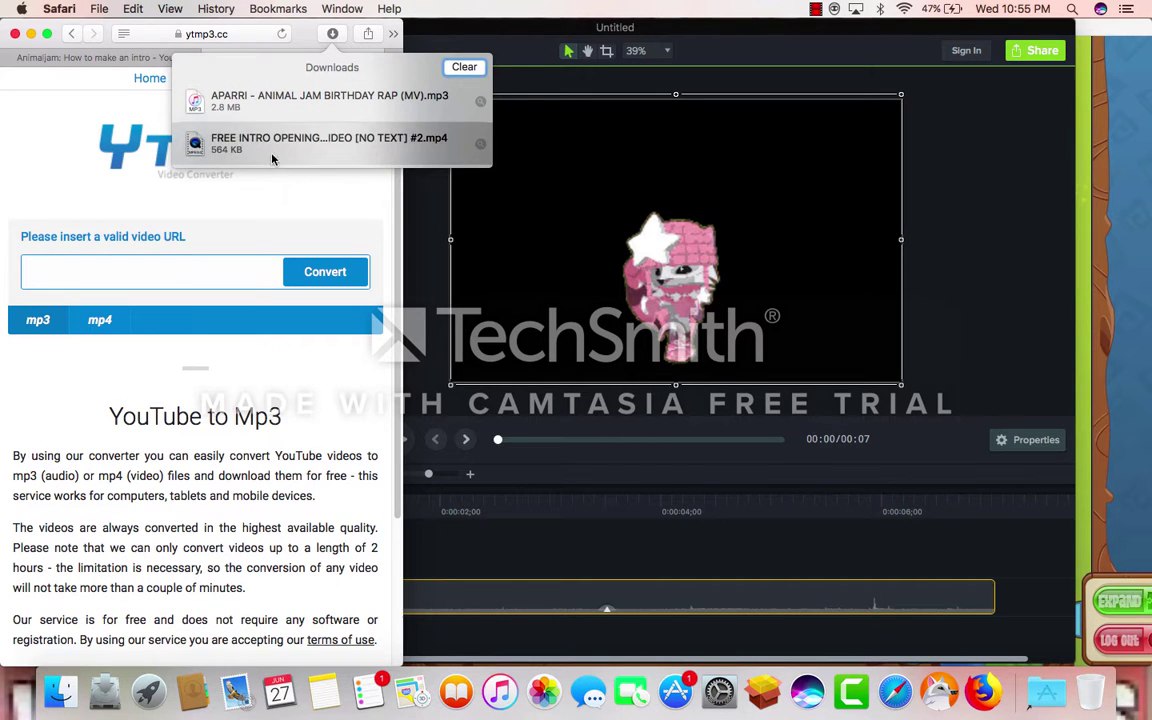
{"action": "left_click_drag", "start_coordinate": [244, 137], "coordinate": [600, 630]}
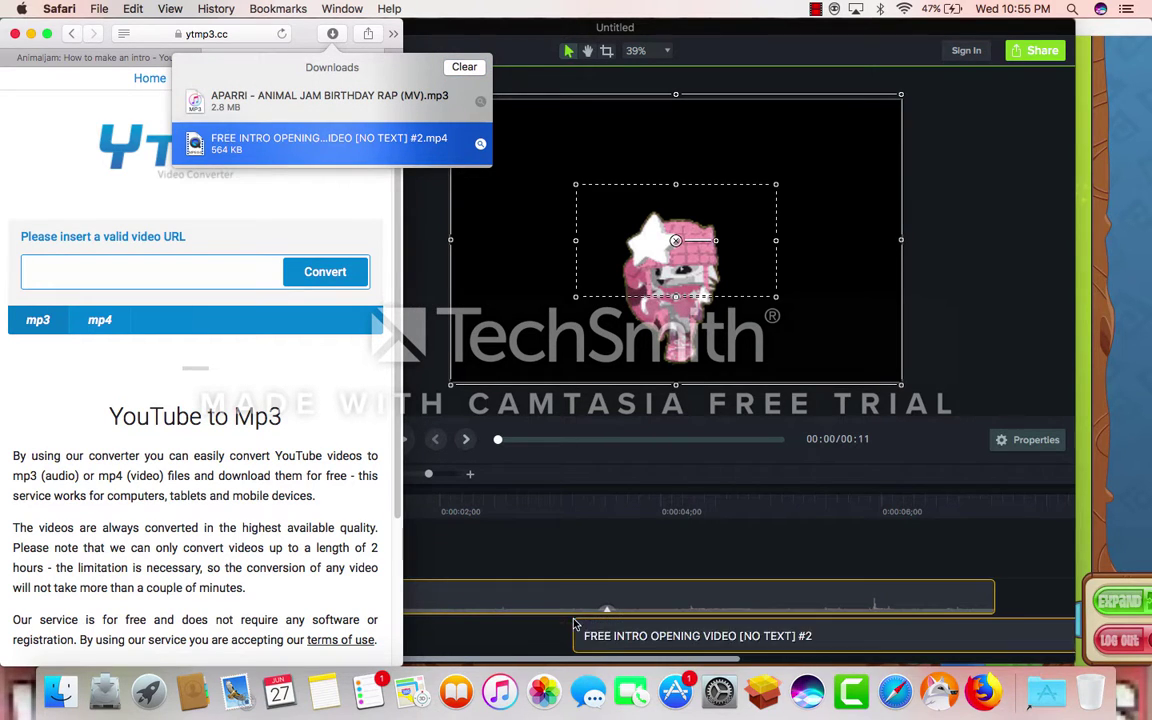
{"action": "left_click", "coordinate": [684, 25]}
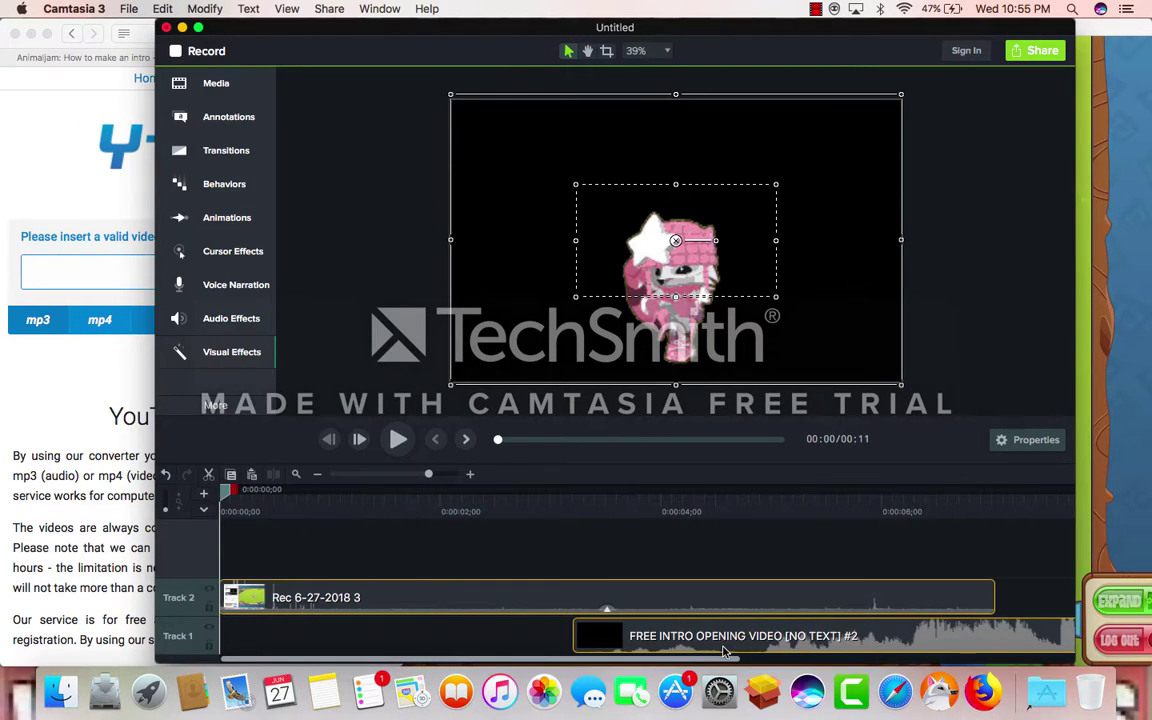
{"action": "scroll", "coordinate": [450, 625], "scroll_direction": "down", "scroll_amount": 1}
{"action": "scroll", "coordinate": [445, 638], "scroll_direction": "up", "scroll_amount": 1}
{"action": "left_click_drag", "start_coordinate": [600, 632], "coordinate": [270, 633]}
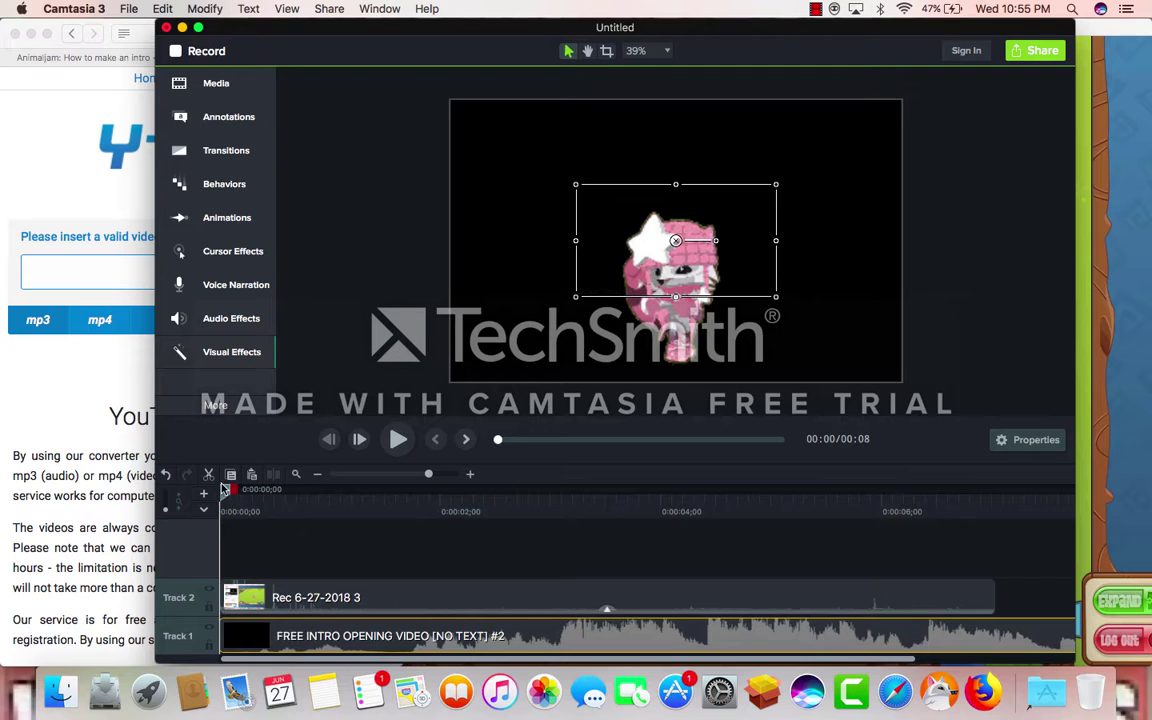
Trim the end of the intro video on Track 1 to match the end of the recording above it
{"action": "left_click_drag", "start_coordinate": [228, 490], "coordinate": [763, 562]}
{"action": "scroll", "coordinate": [1041, 584], "scroll_direction": "right", "scroll_amount": 5}
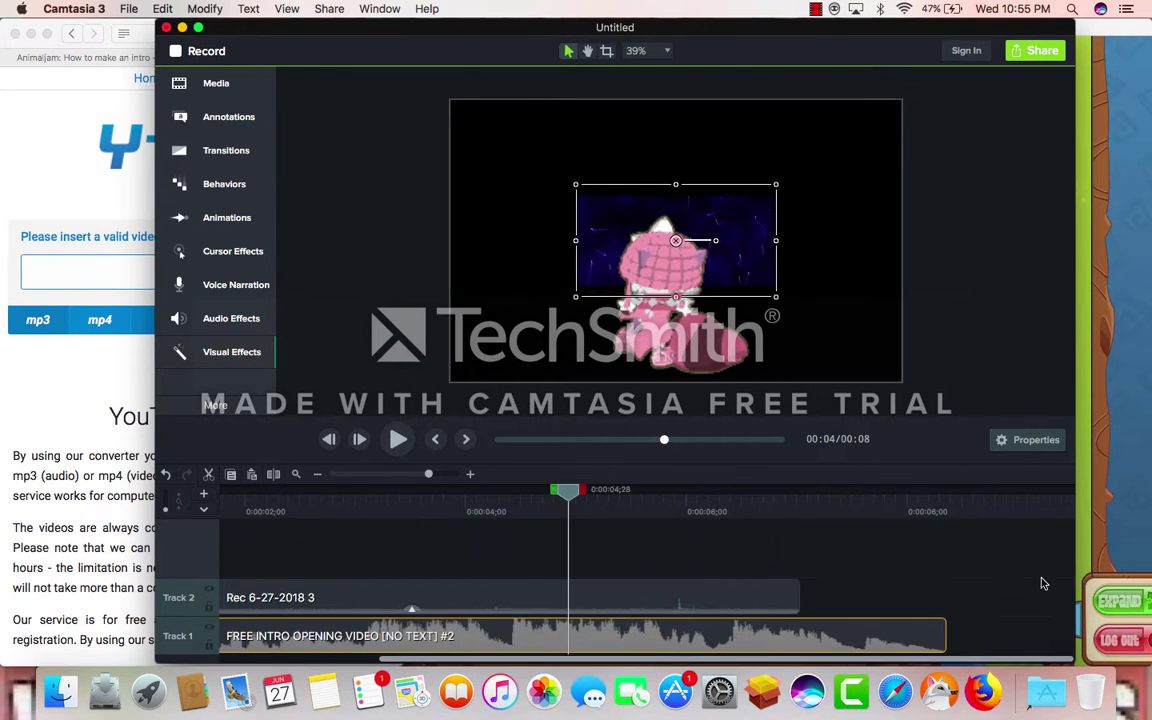
{"action": "left_click_drag", "start_coordinate": [943, 636], "coordinate": [800, 636]}
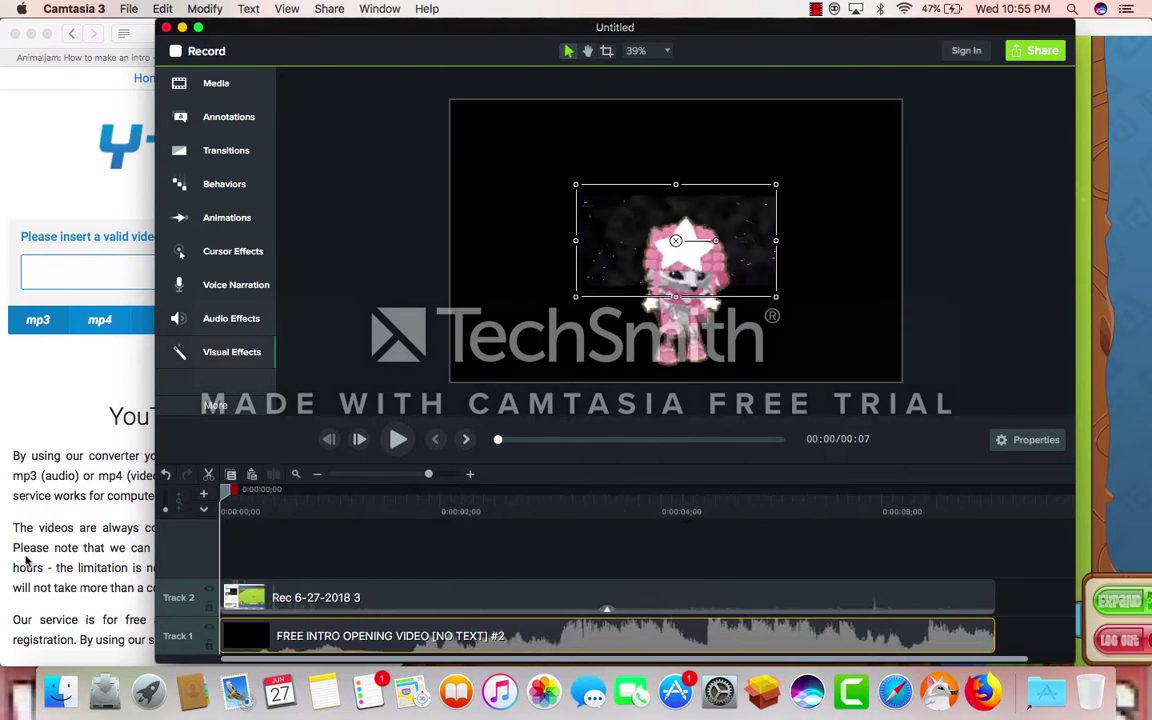
Enlarge the intro video to nearly the full canvas width and centre it horizontally along the canvas's upper edge
{"action": "key", "text": "Home"}
{"action": "left_click_drag", "start_coordinate": [575, 184], "coordinate": [502, 132]}
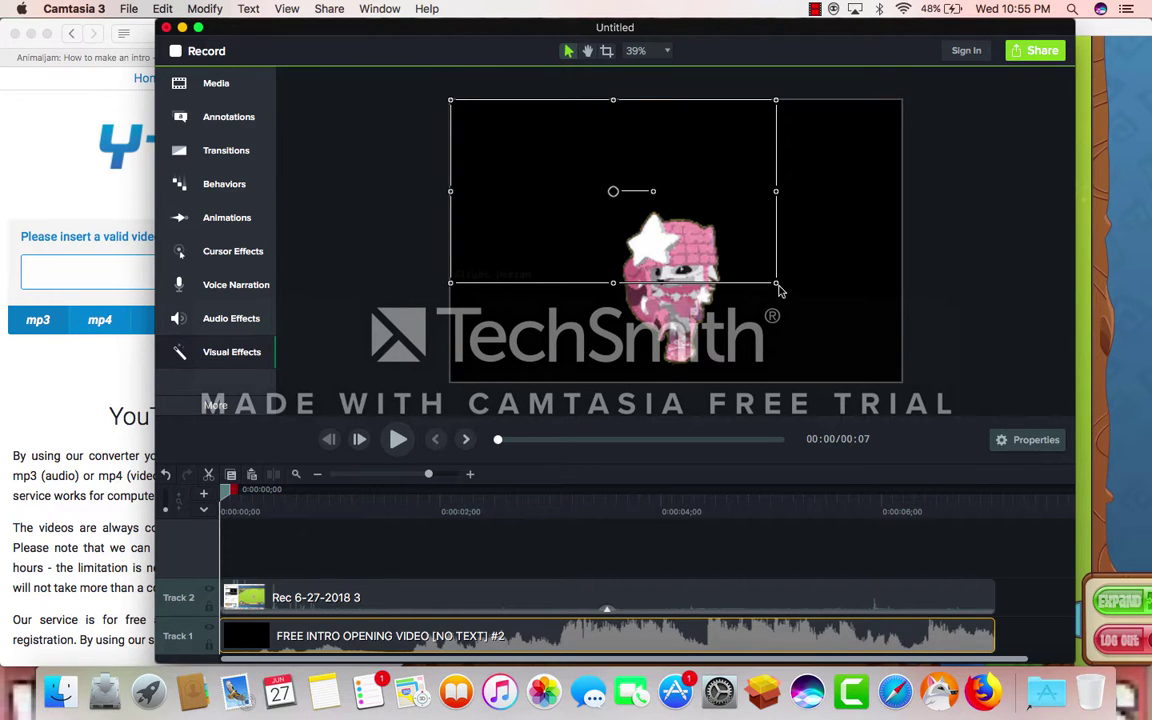
{"action": "left_click_drag", "start_coordinate": [779, 289], "coordinate": [892, 245]}
{"action": "left_click_drag", "start_coordinate": [766, 299], "coordinate": [718, 305]}
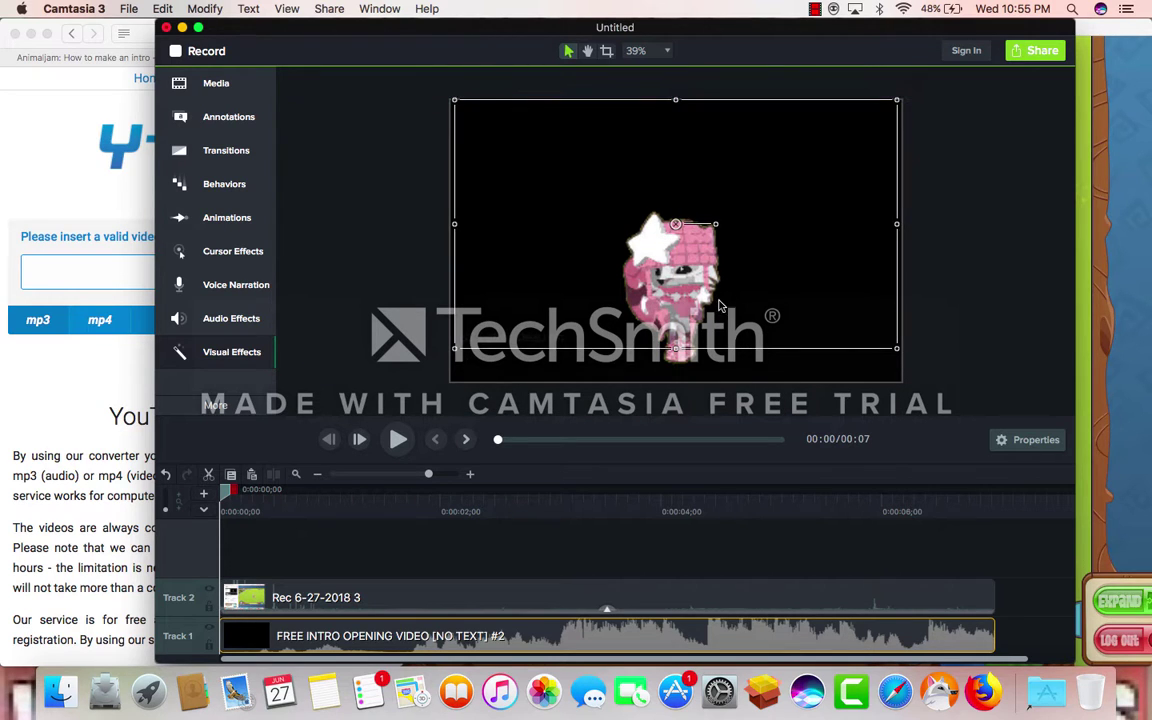
Stretch the intro video on Track 1 to cover the whole canvas
{"action": "left_click_drag", "start_coordinate": [454, 226], "coordinate": [453, 235]}
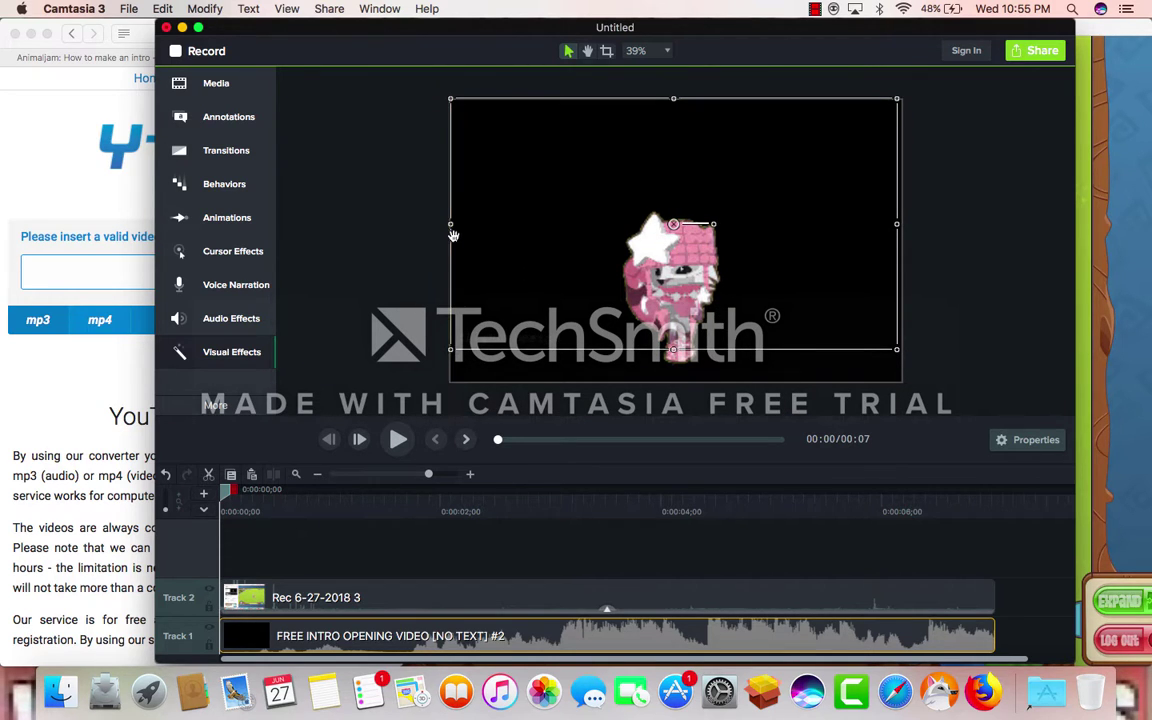
{"action": "left_click", "coordinate": [94, 182]}
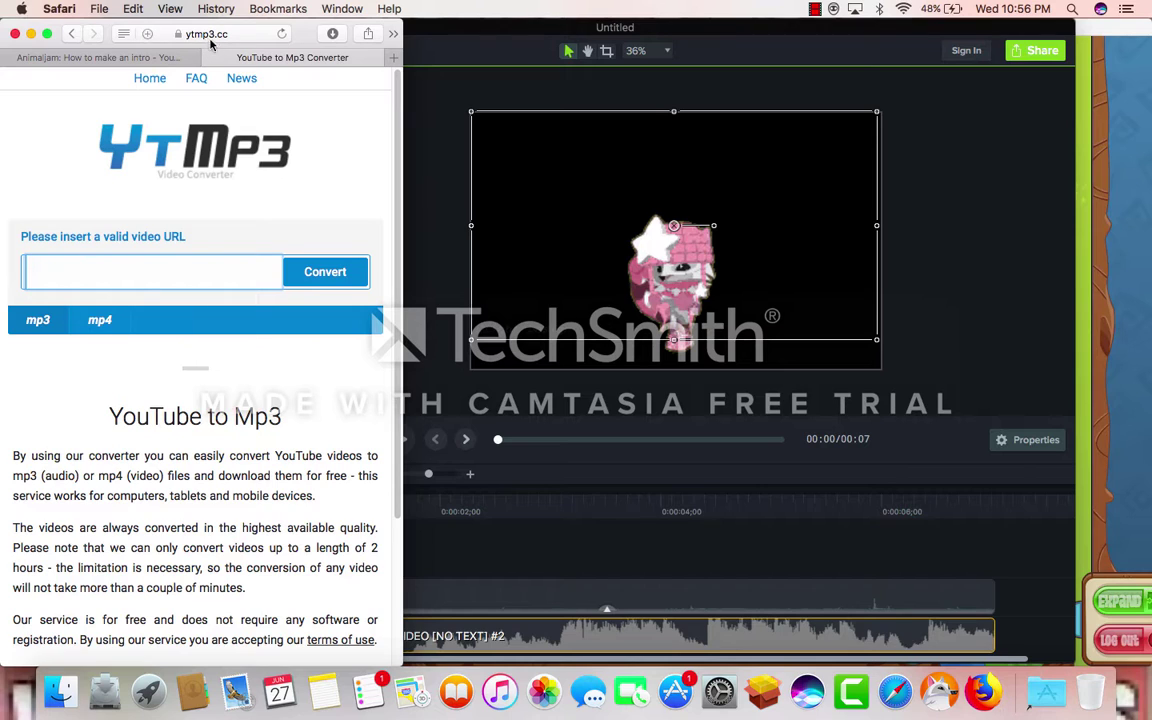
{"action": "left_click", "coordinate": [130, 330]}
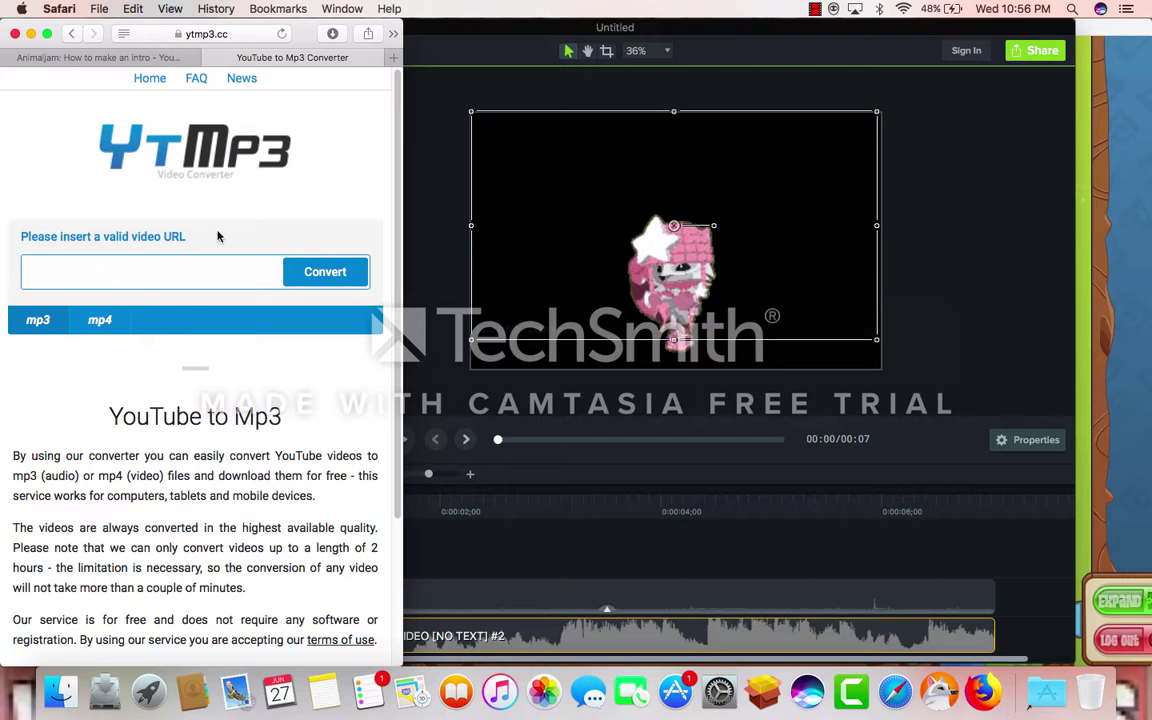
{"action": "left_click", "coordinate": [622, 427]}
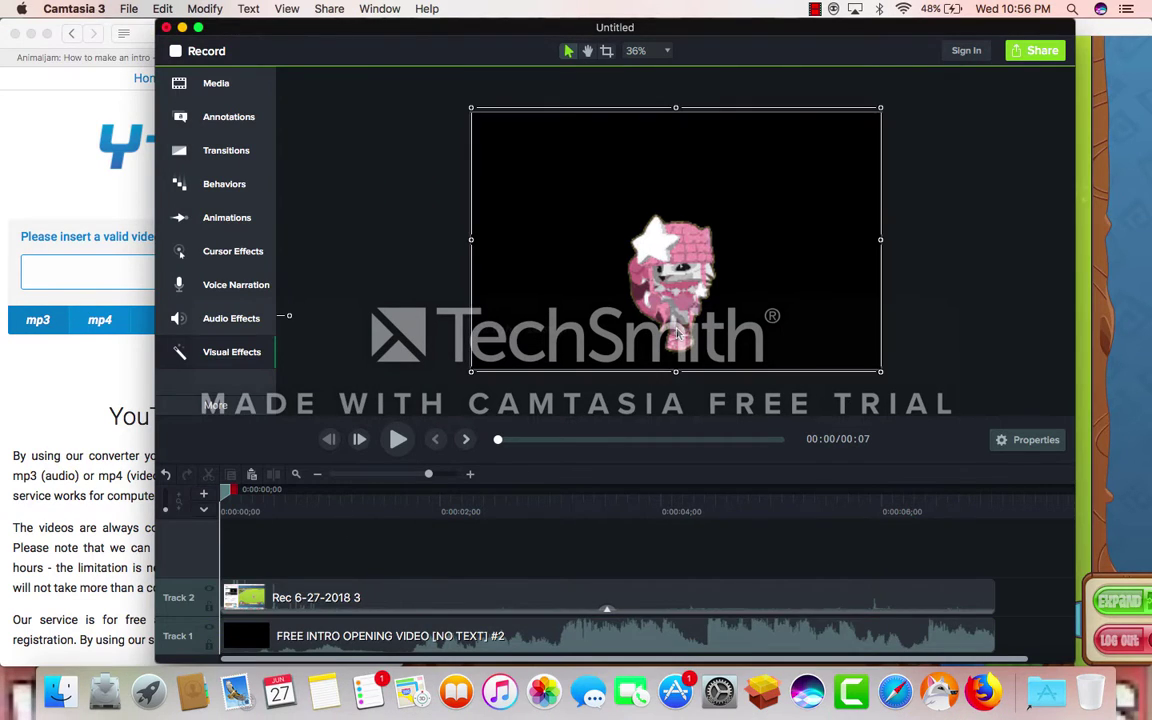
{"action": "left_click", "coordinate": [497, 628]}
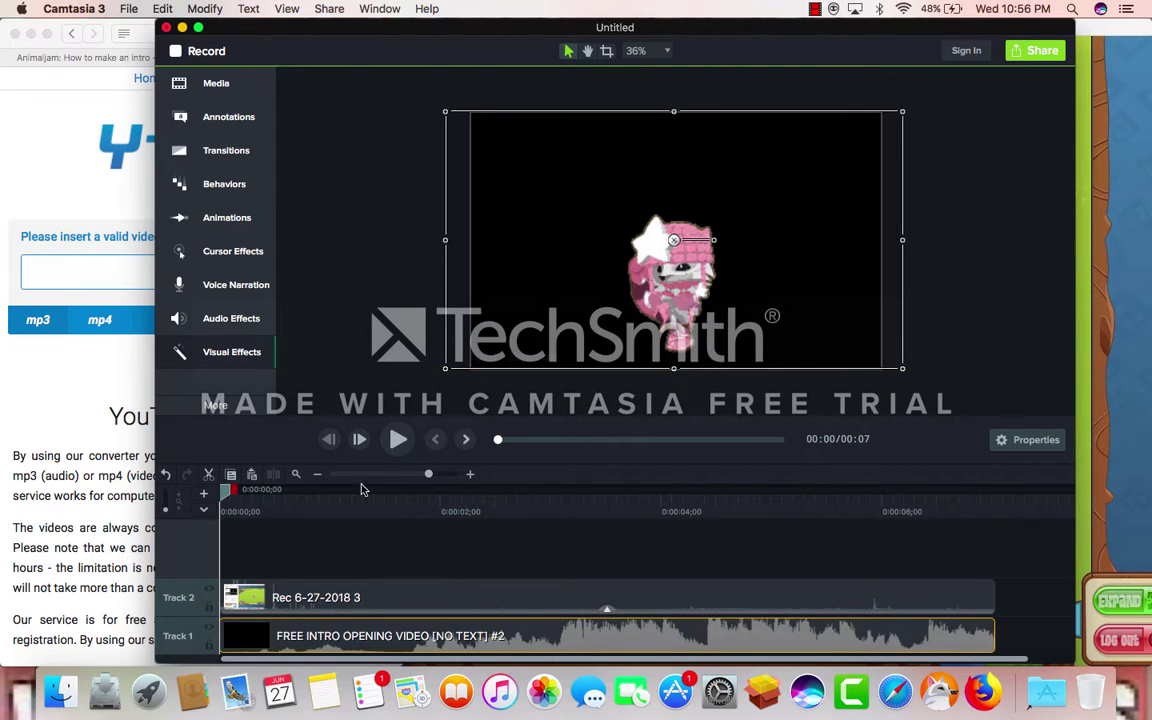
Preview the opening of the project, and mute the Rec 6-27-2018 3 recording by setting its audio gain to 0%
{"action": "left_click", "coordinate": [401, 442]}
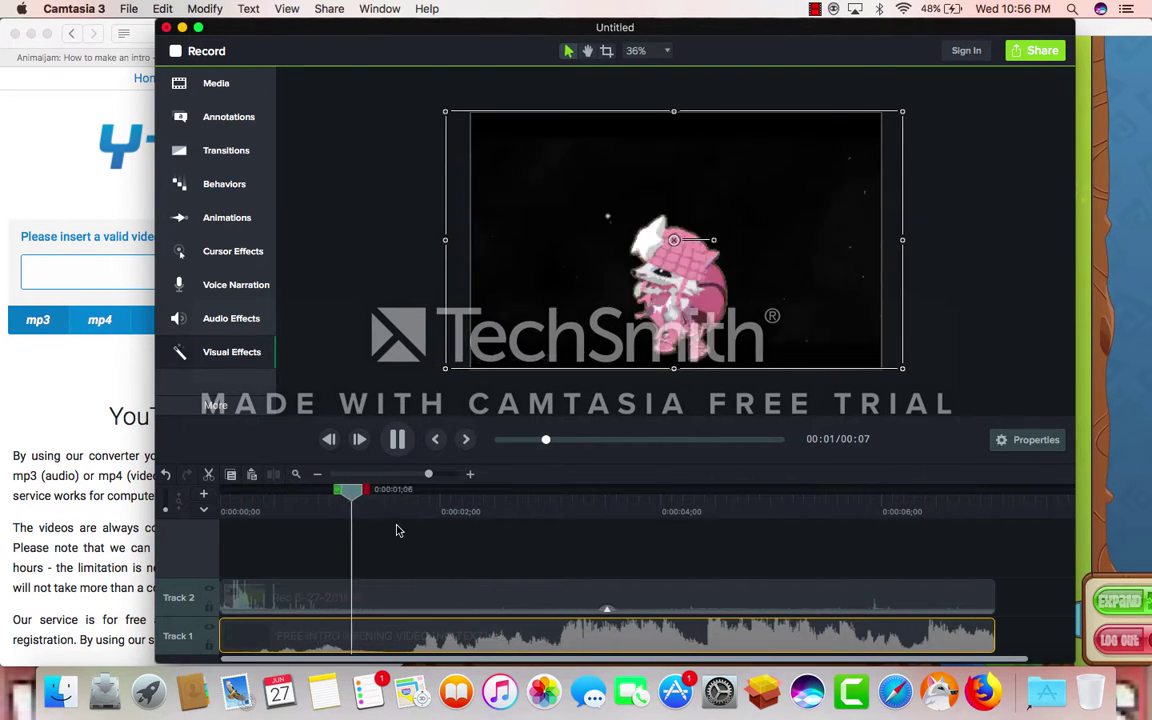
{"action": "left_click", "coordinate": [397, 442]}
{"action": "left_click", "coordinate": [424, 597]}
{"action": "left_click", "coordinate": [1030, 440]}
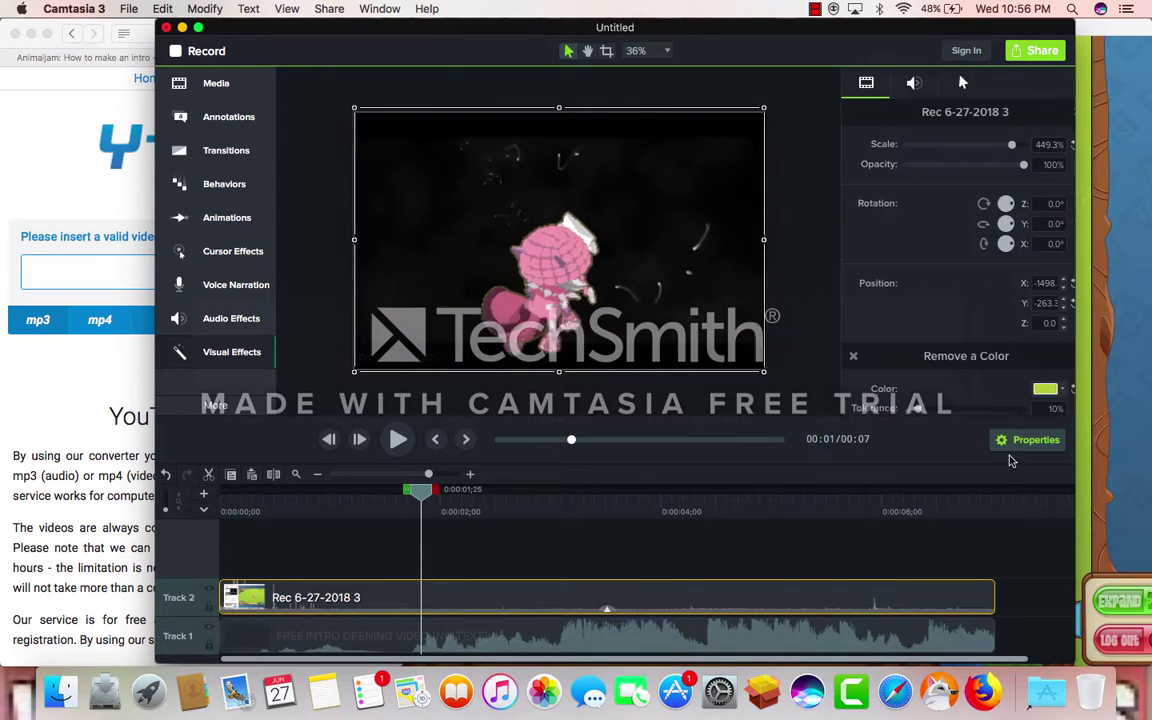
{"action": "left_click", "coordinate": [898, 83]}
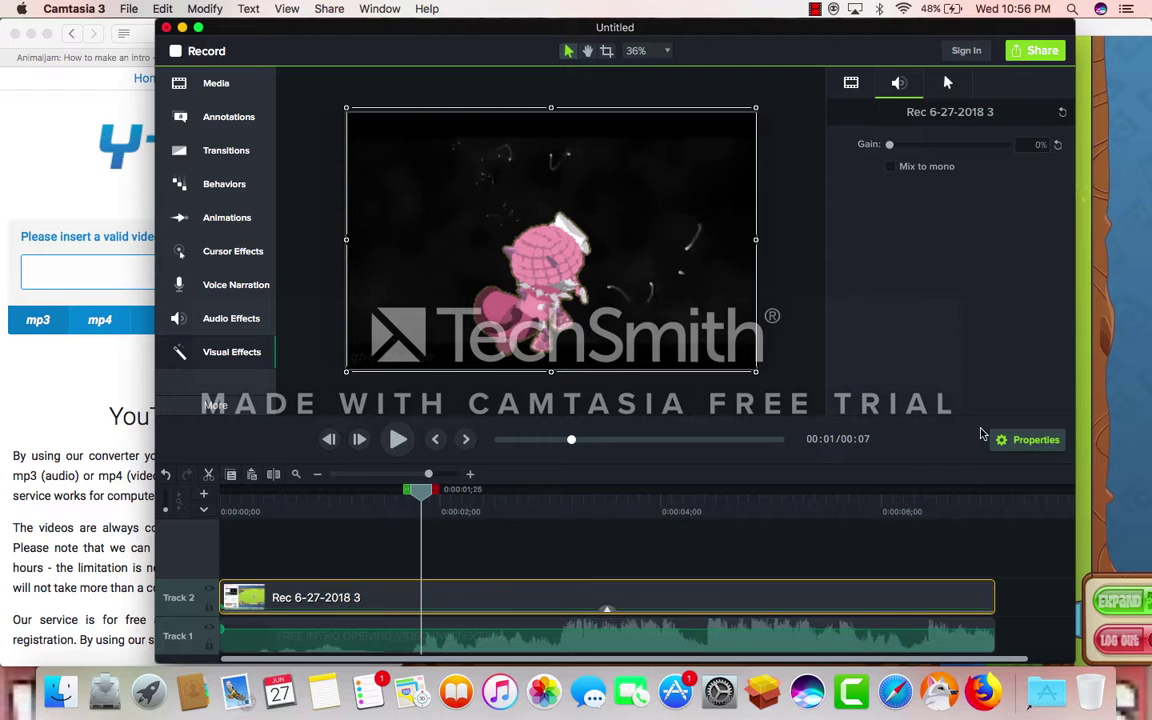
{"action": "left_click", "coordinate": [1005, 440]}
Raise the audio level of the intro video on Track 1 and preview the project from the beginning
{"action": "left_click_drag", "start_coordinate": [414, 494], "coordinate": [225, 492]}
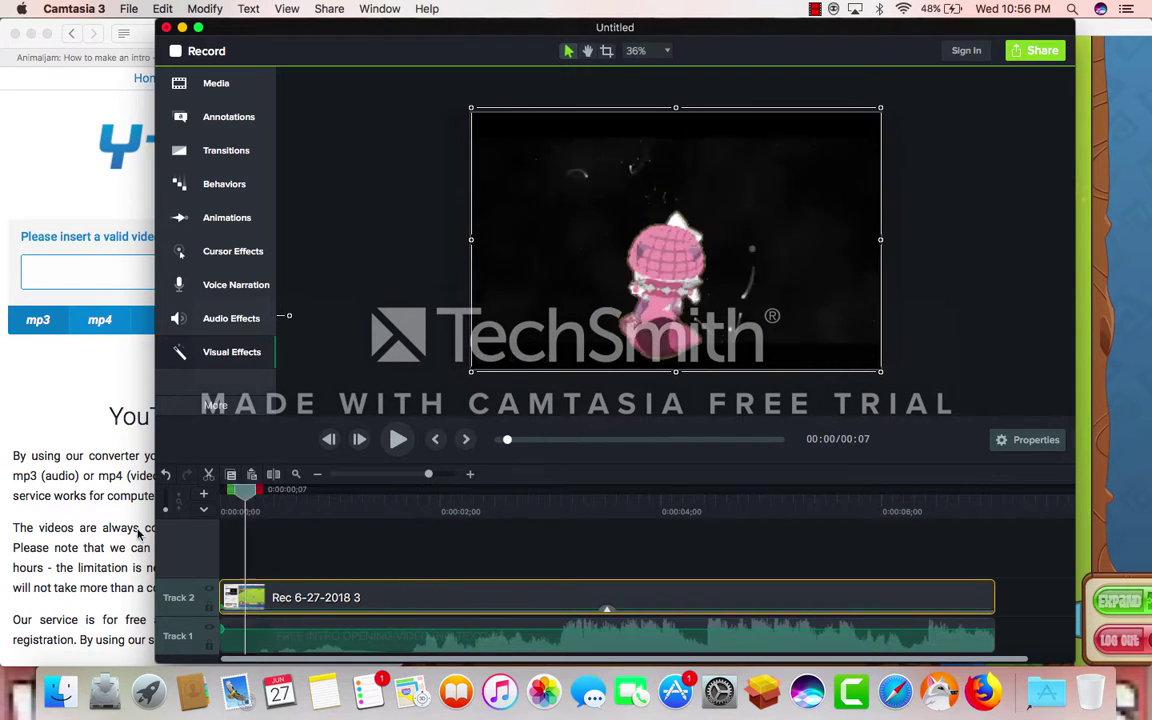
{"action": "left_click", "coordinate": [388, 443]}
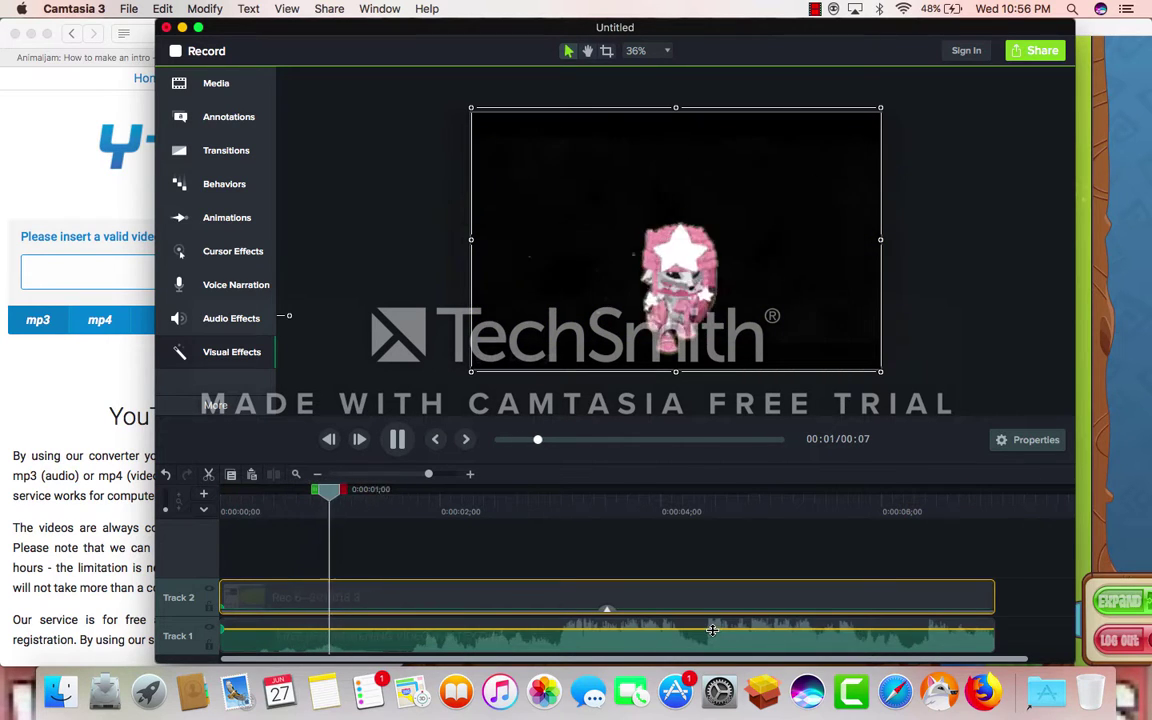
{"action": "key", "text": "space"}
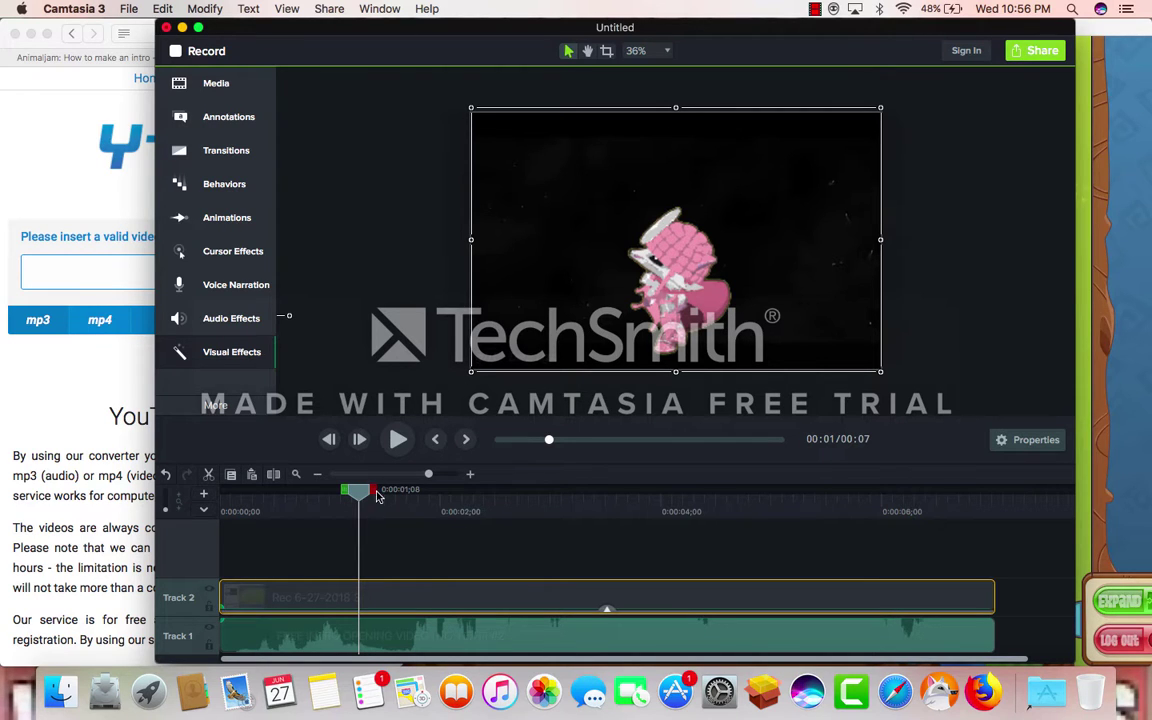
{"action": "left_click", "coordinate": [329, 439]}
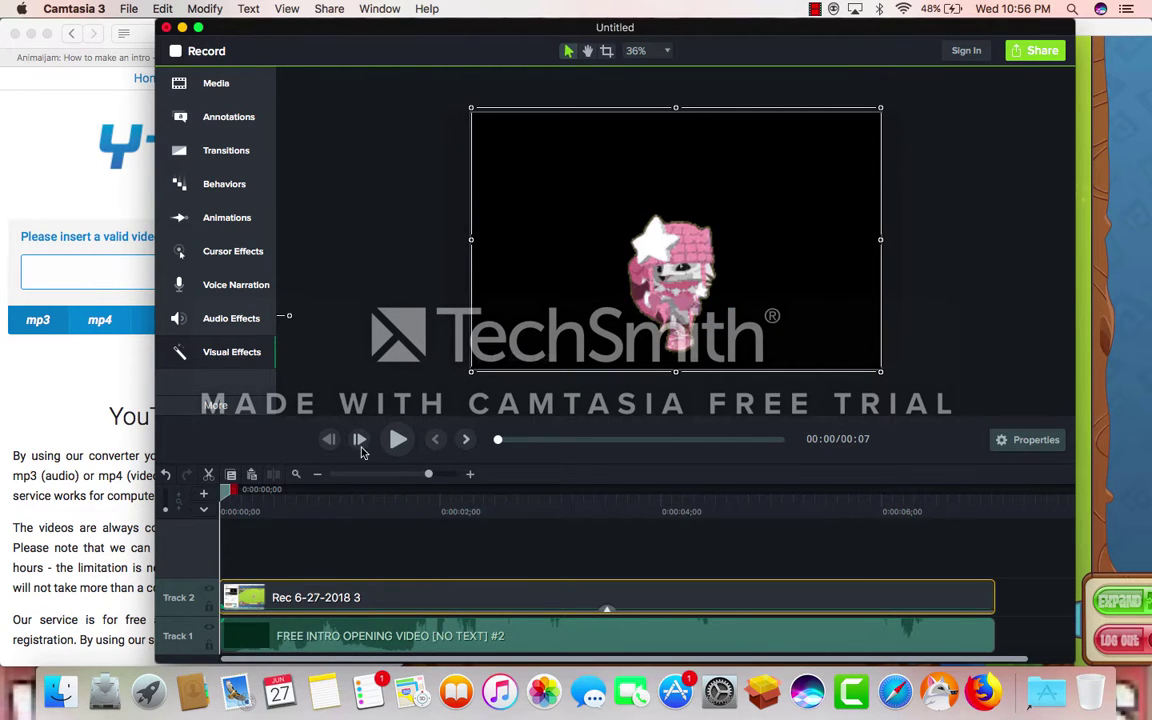
{"action": "left_click", "coordinate": [484, 557]}
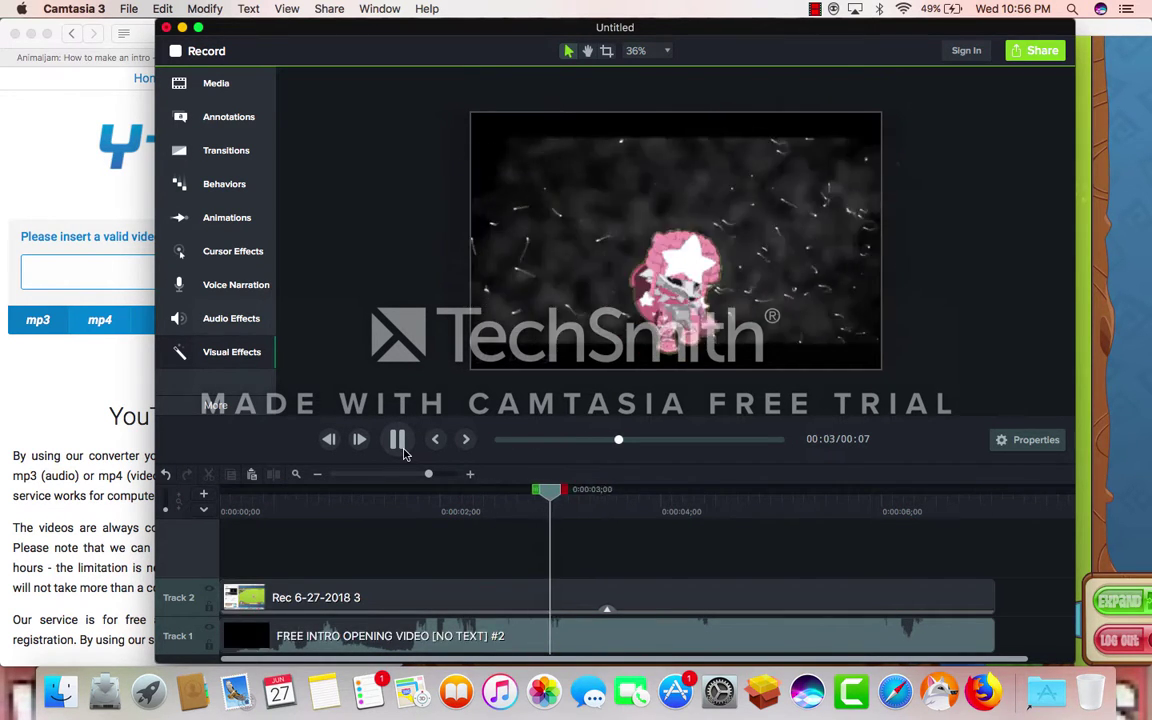
{"action": "left_click", "coordinate": [400, 446]}
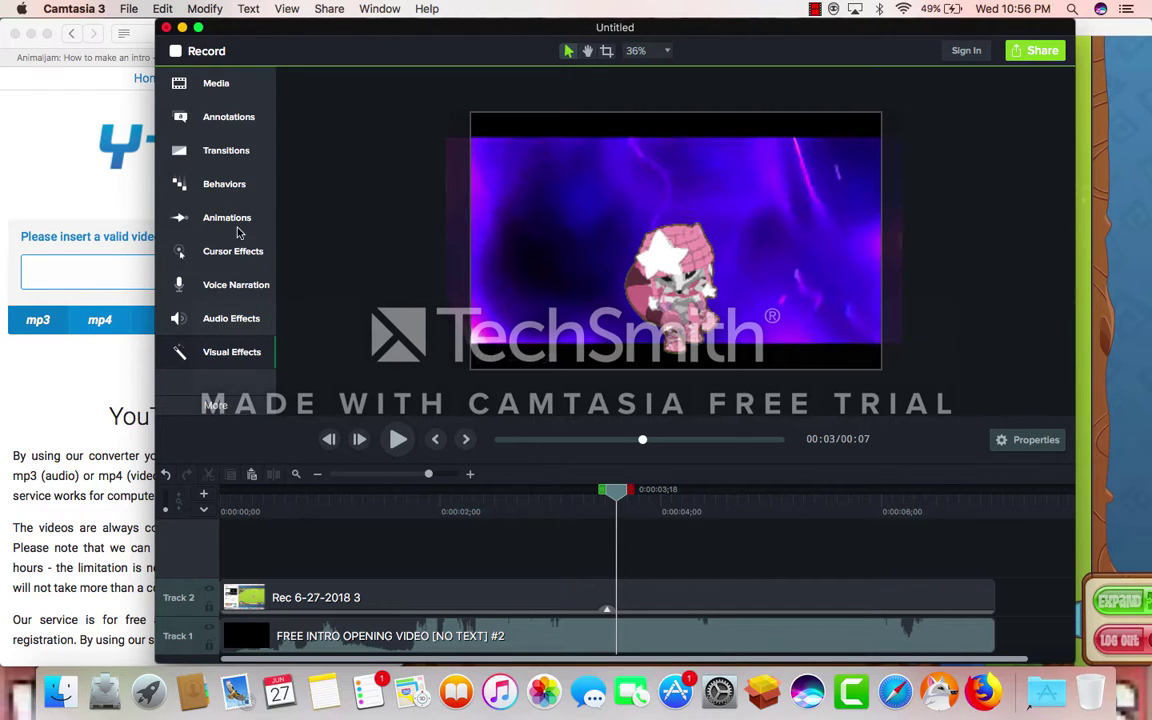
Add a plain ABC text callout on Track 3 from about 0.5 seconds and trim its end to just after 2 seconds
{"action": "left_click", "coordinate": [232, 118]}
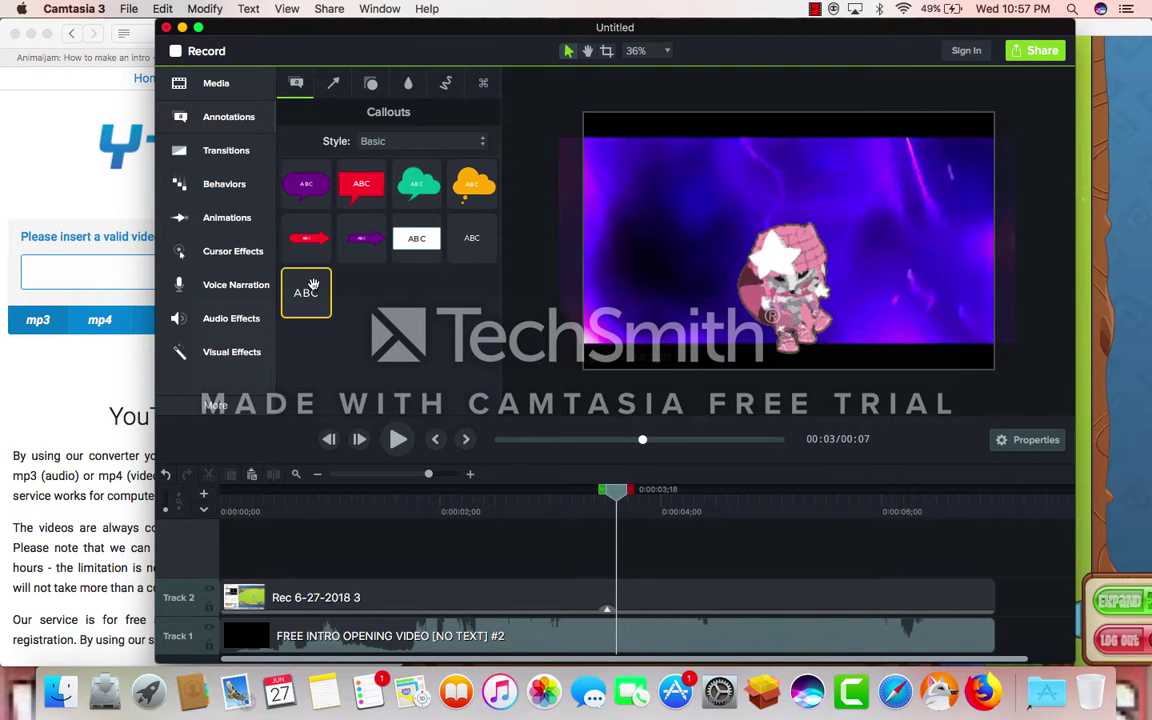
{"action": "left_click_drag", "start_coordinate": [313, 286], "coordinate": [285, 562]}
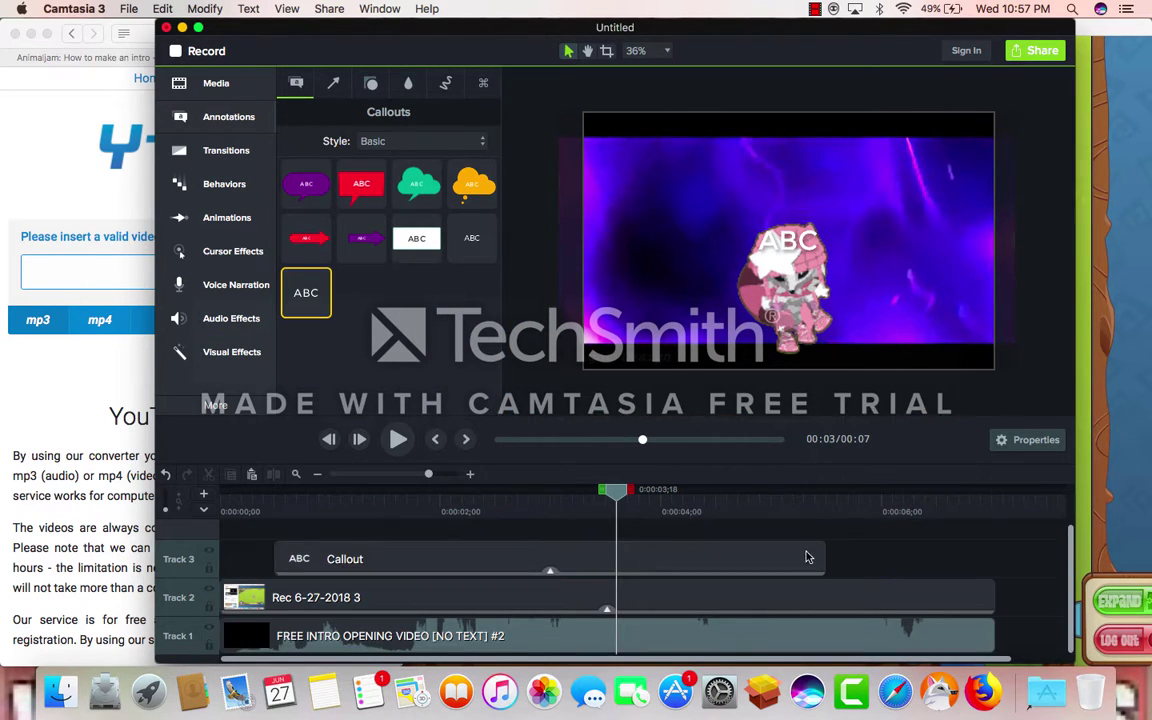
{"action": "left_click_drag", "start_coordinate": [810, 557], "coordinate": [468, 557]}
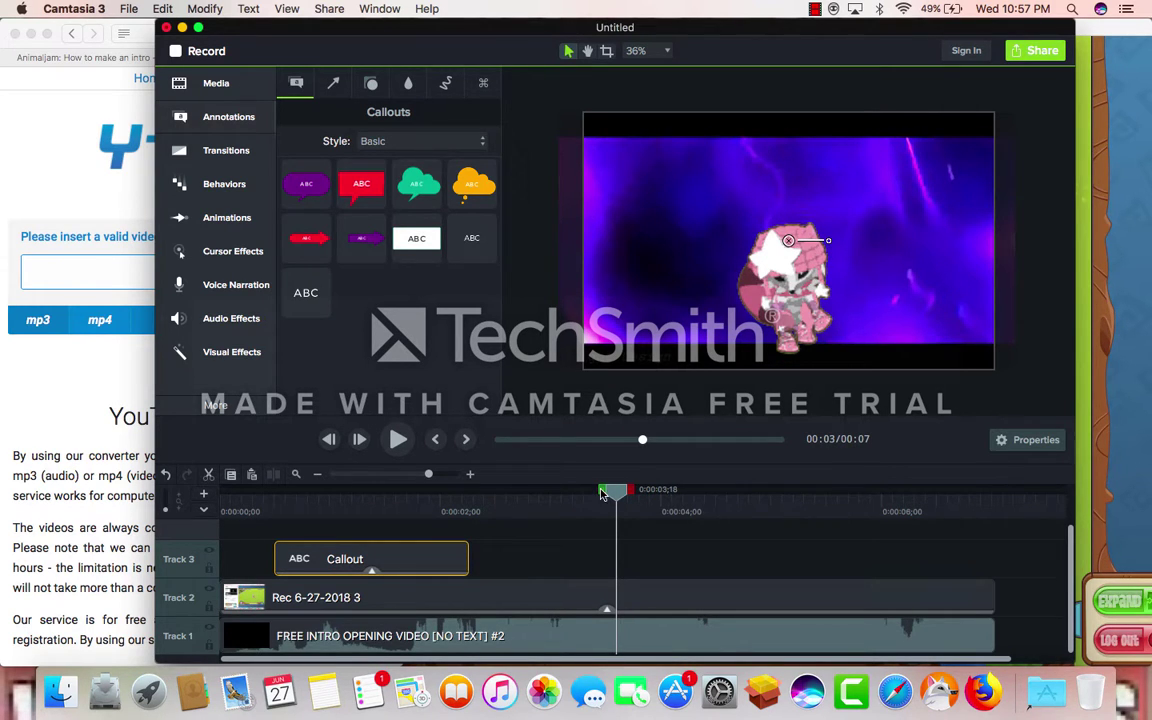
Replace the callout's placeholder text with "Jojomanga", with the playhead positioned within the callout
{"action": "left_click_drag", "start_coordinate": [609, 494], "coordinate": [399, 494]}
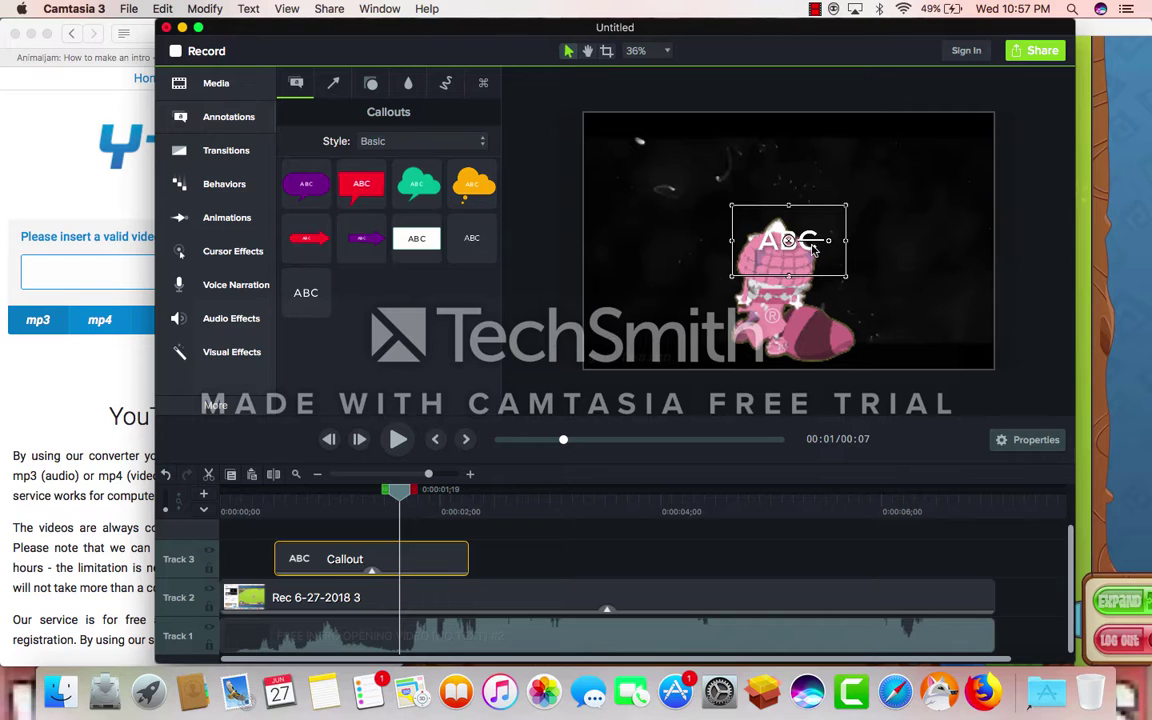
{"action": "double_click", "coordinate": [813, 250]}
{"action": "key", "text": "BackSpace"}
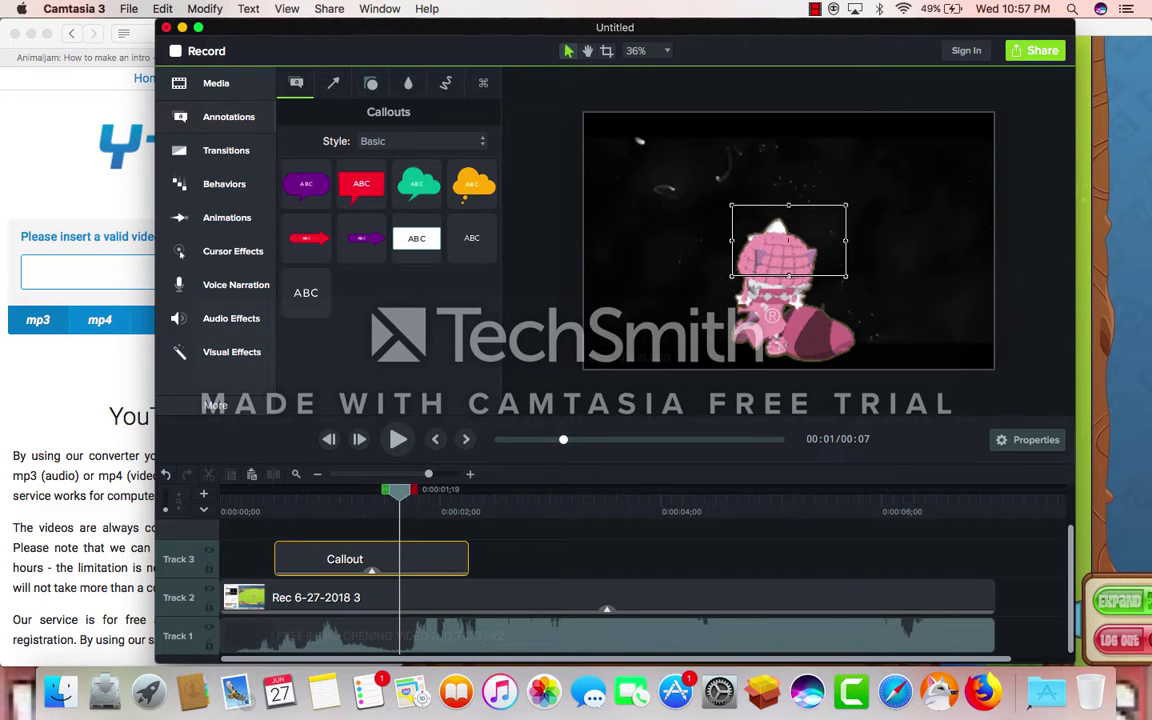
{"action": "type", "text": "Jojom"}
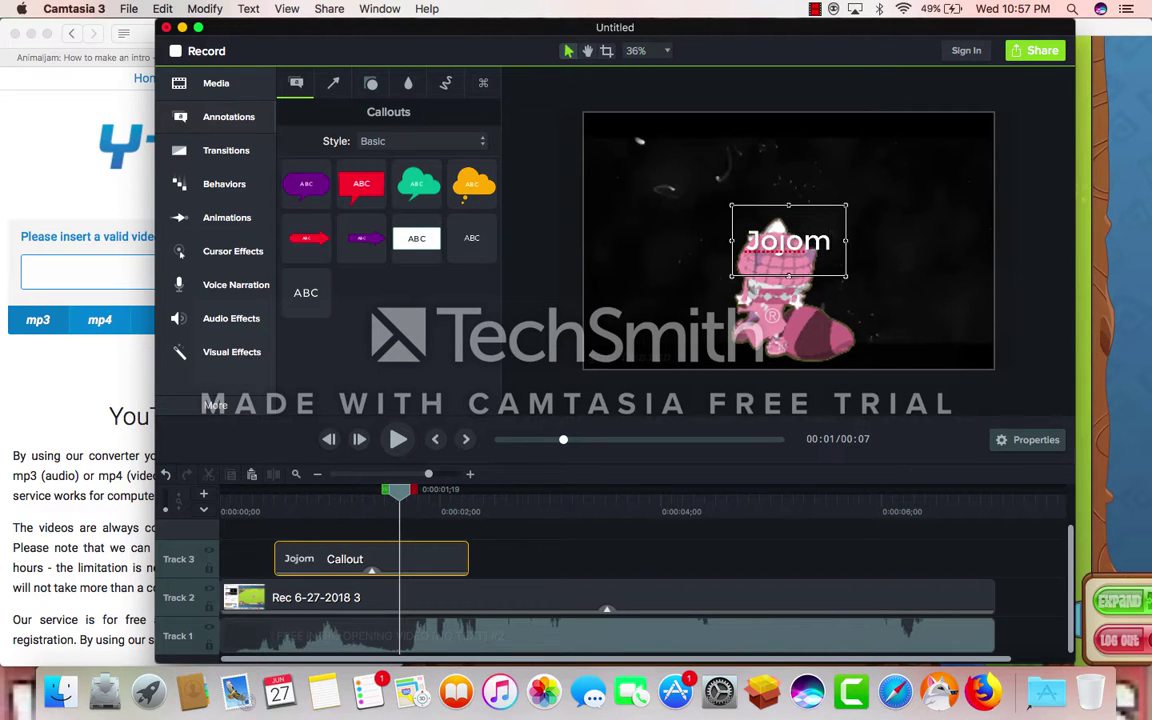
{"action": "type", "text": "anga"}
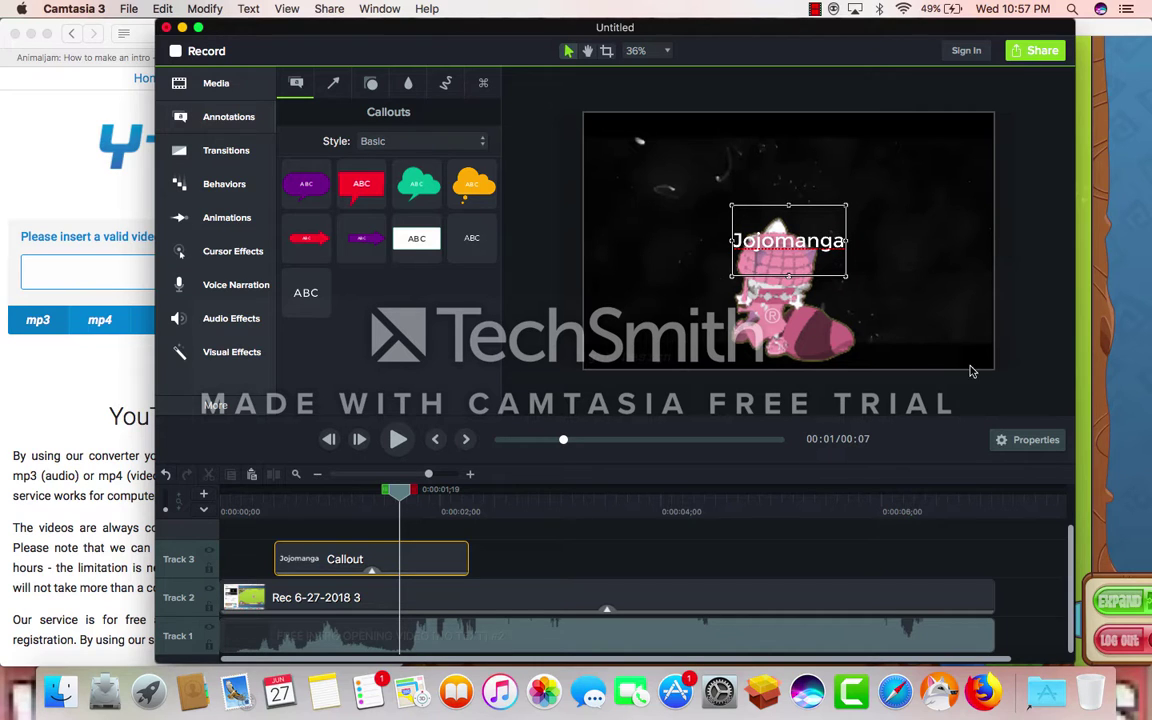
Change the font of the Jojomanga callout to Bungee Inline
{"action": "left_click", "coordinate": [1016, 440]}
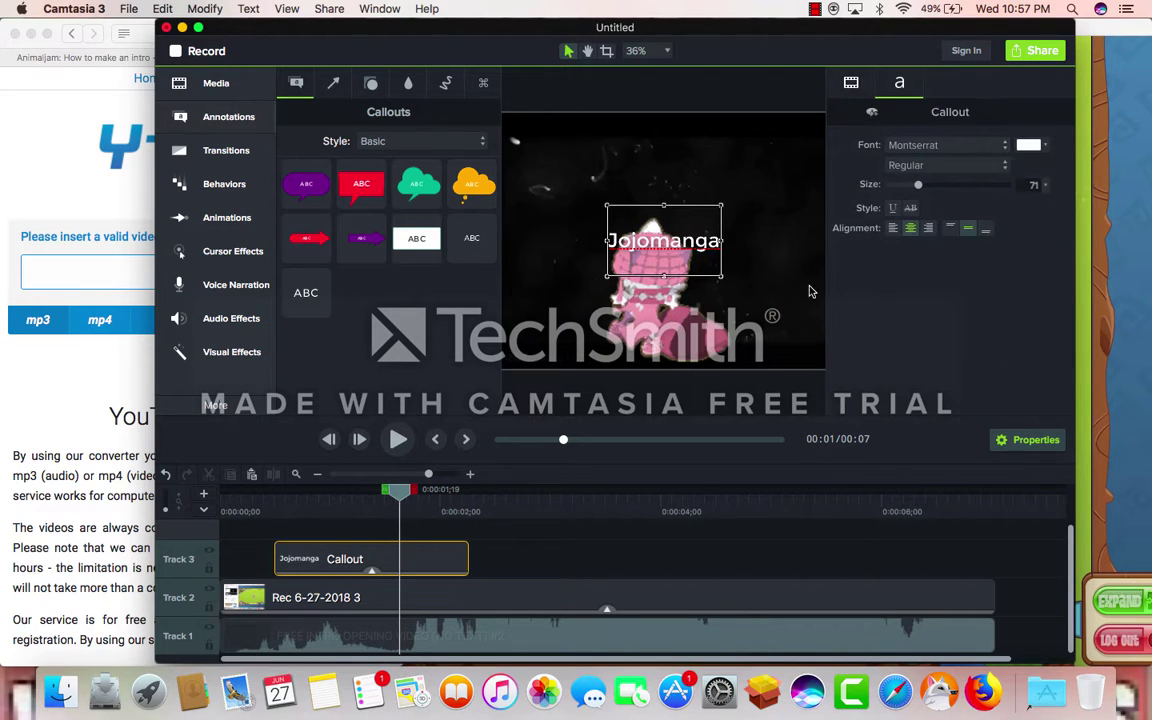
{"action": "left_click", "coordinate": [685, 275]}
{"action": "left_click", "coordinate": [689, 254]}
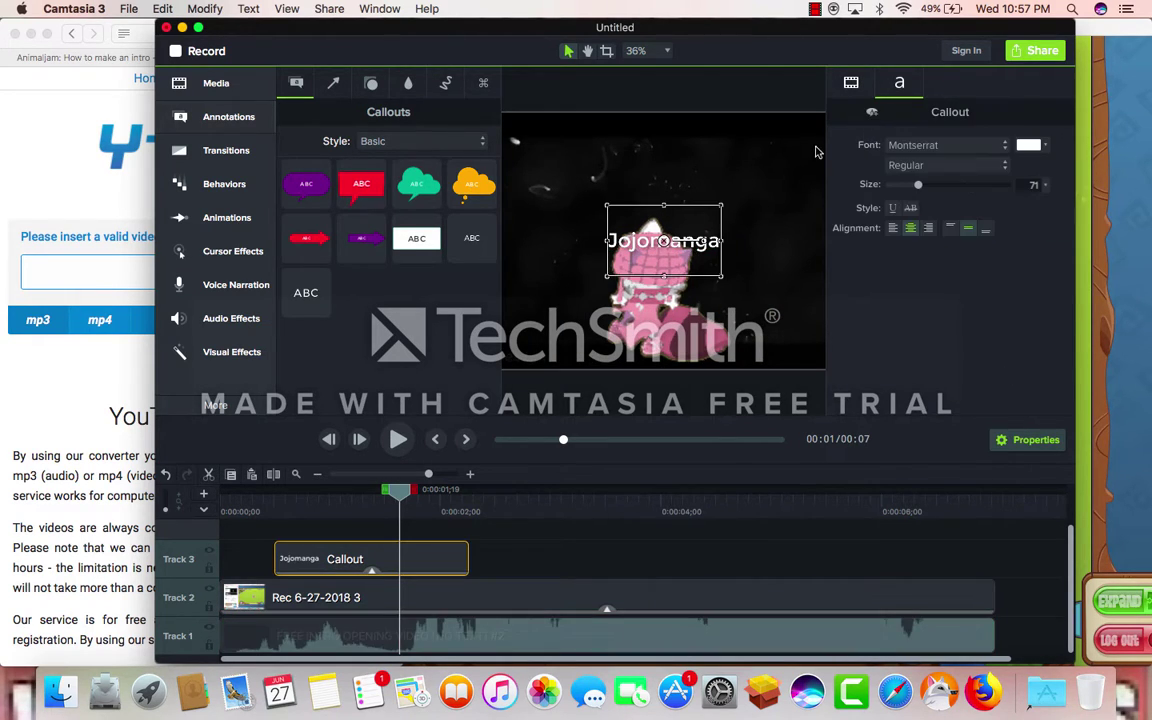
{"action": "left_click", "coordinate": [960, 148]}
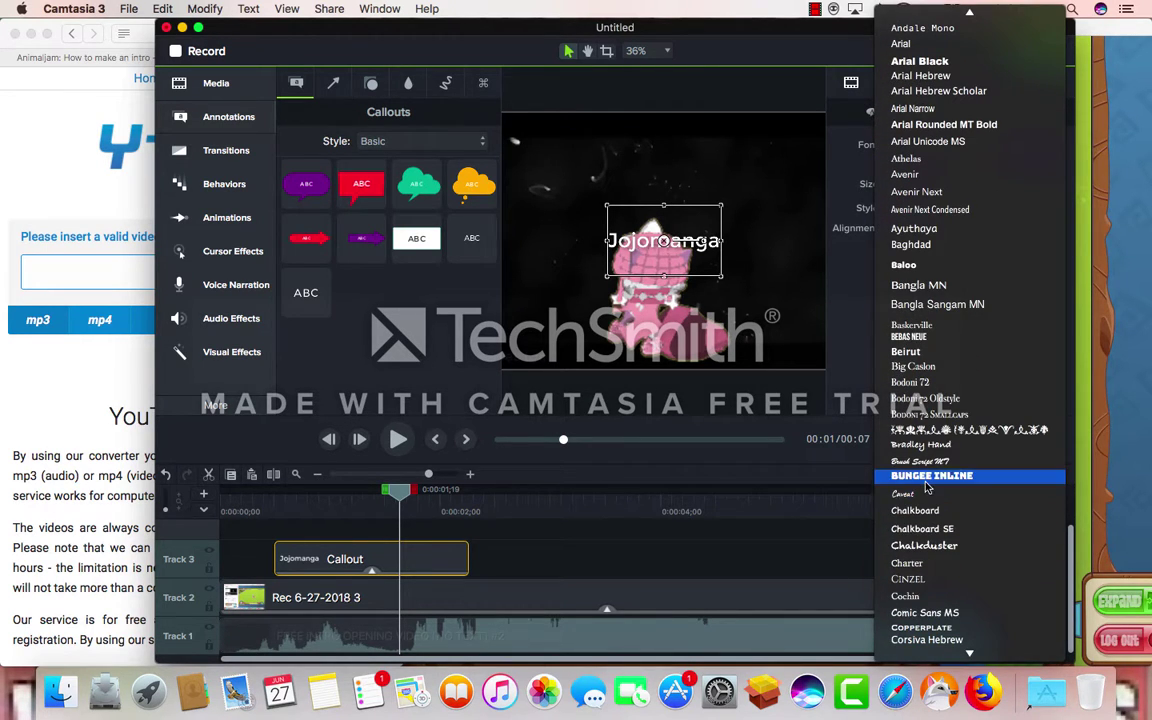
{"action": "left_click", "coordinate": [927, 477]}
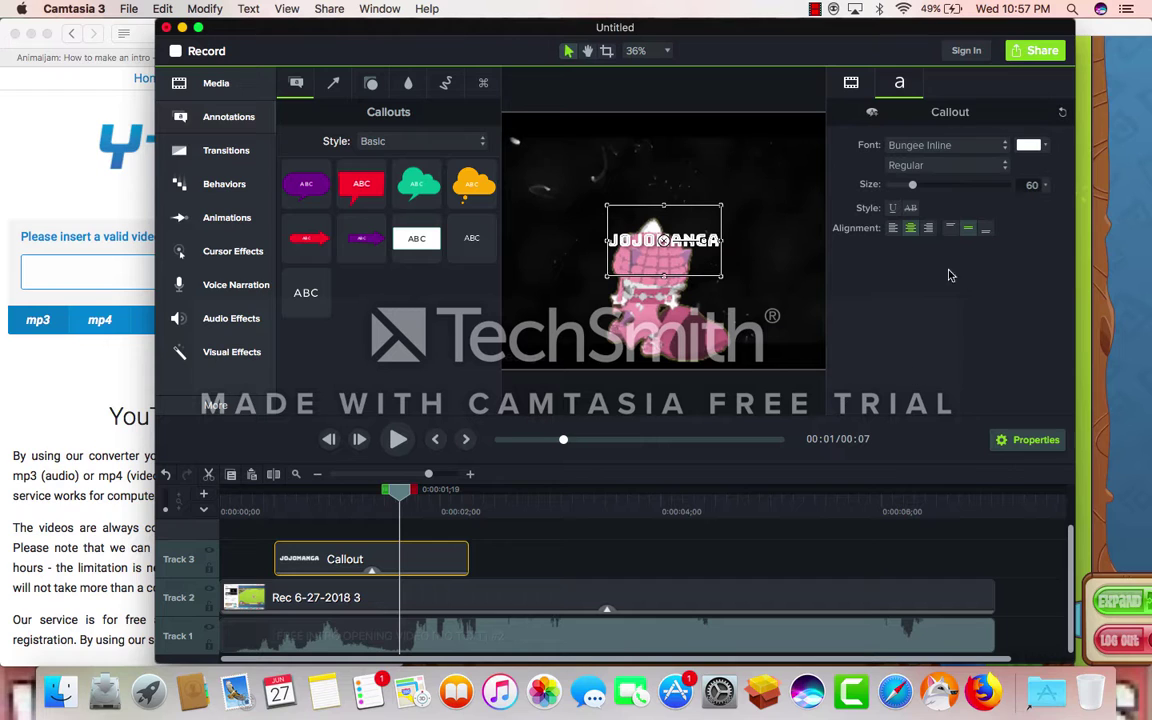
Set the callout's drop shadow to a blur of +50, maximum opacity and a teal-green colour
{"action": "left_click", "coordinate": [853, 88]}
{"action": "scroll", "coordinate": [965, 340], "scroll_direction": "down", "scroll_amount": 3}
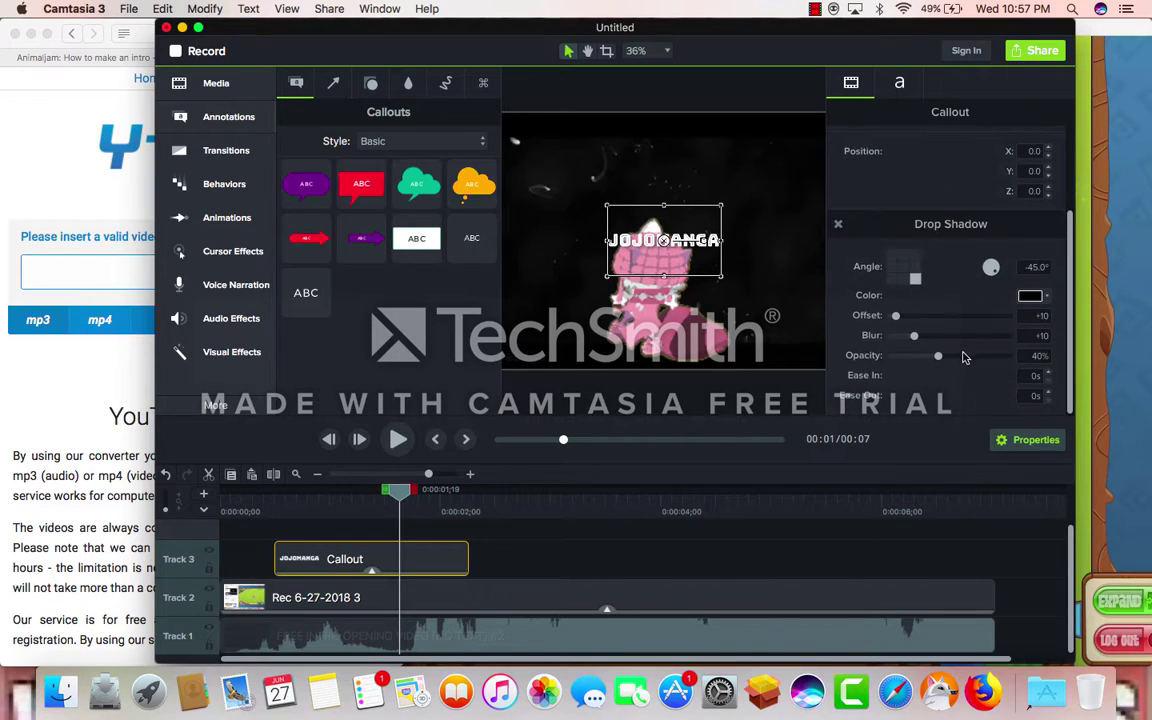
{"action": "left_click", "coordinate": [1008, 336]}
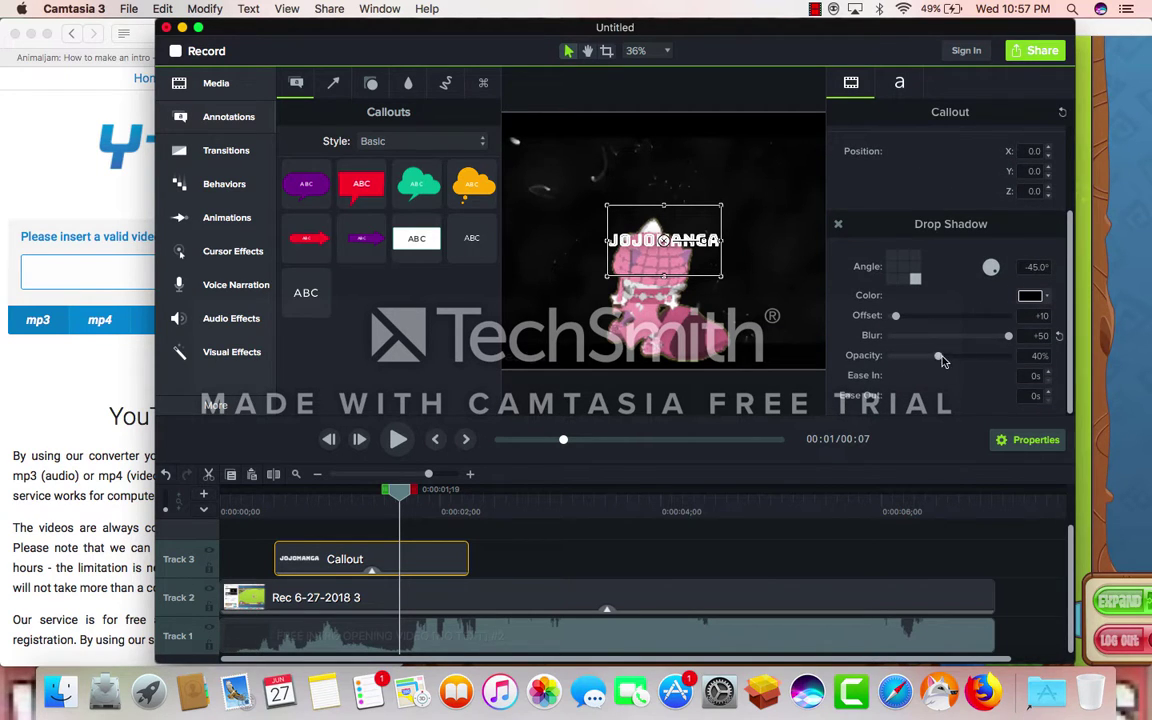
{"action": "left_click_drag", "start_coordinate": [939, 356], "coordinate": [1012, 356]}
{"action": "left_click", "coordinate": [1031, 296]}
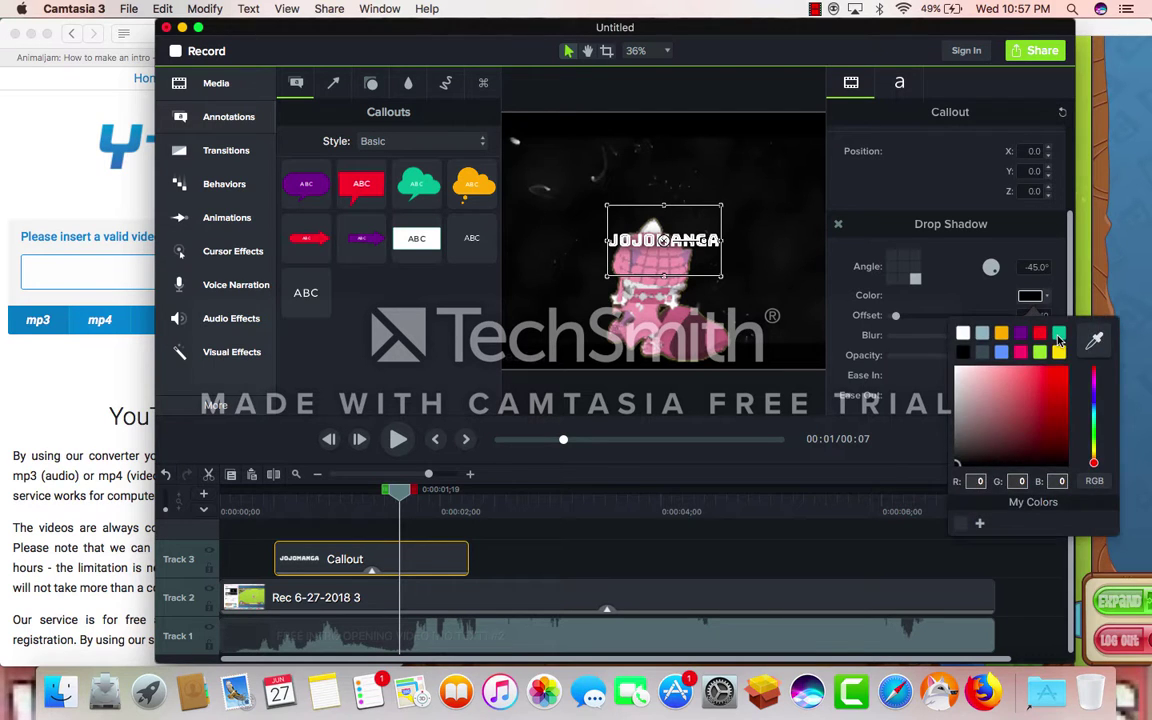
{"action": "left_click", "coordinate": [1003, 337]}
{"action": "left_click", "coordinate": [1047, 447]}
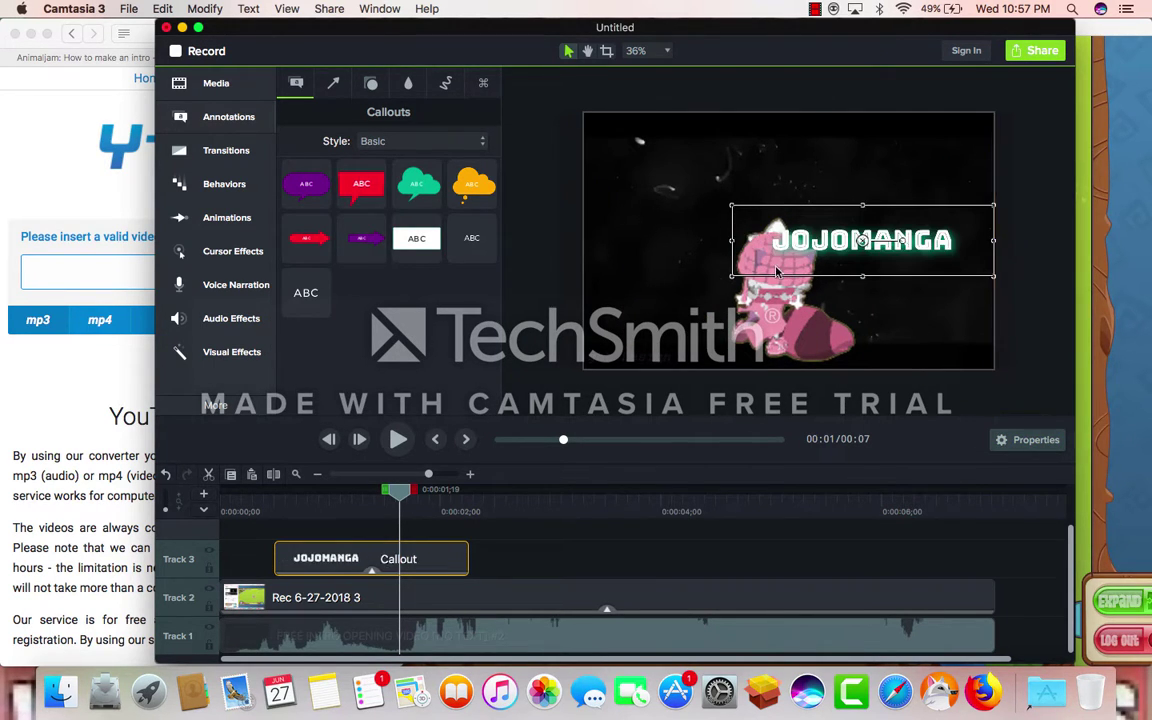
Stretch the callout's text box to the full width and height of the canvas so the title is centred
{"action": "left_click_drag", "start_coordinate": [733, 243], "coordinate": [590, 270]}
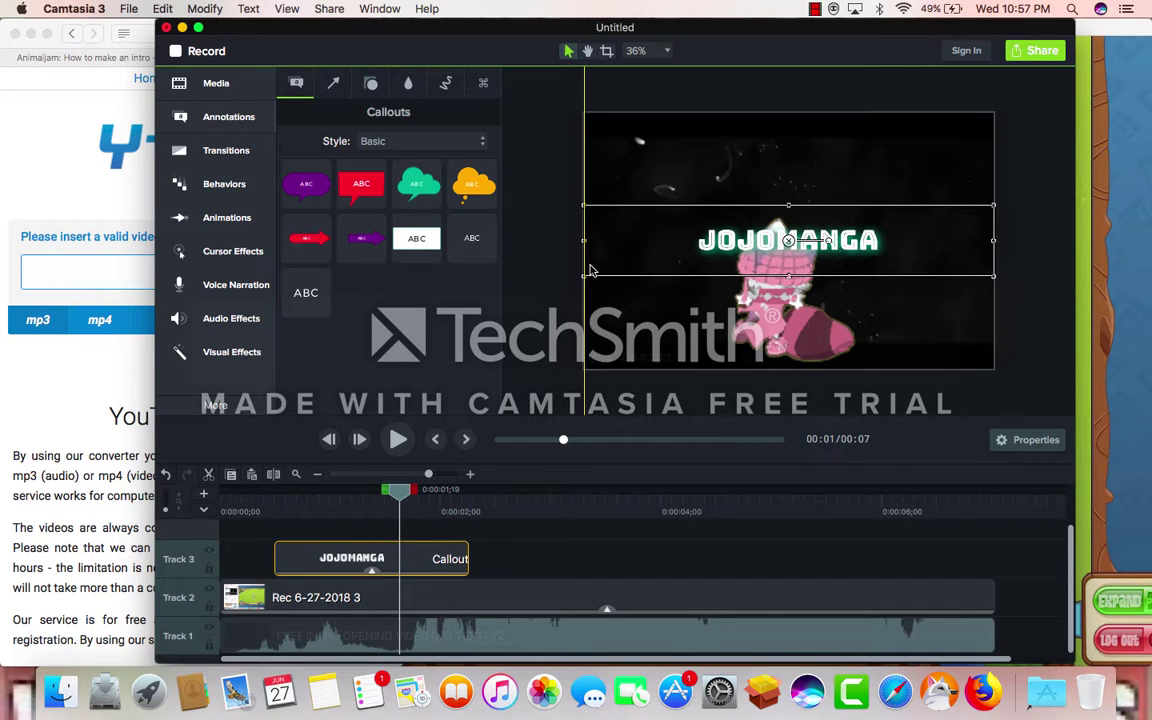
{"action": "left_click_drag", "start_coordinate": [792, 206], "coordinate": [793, 189]}
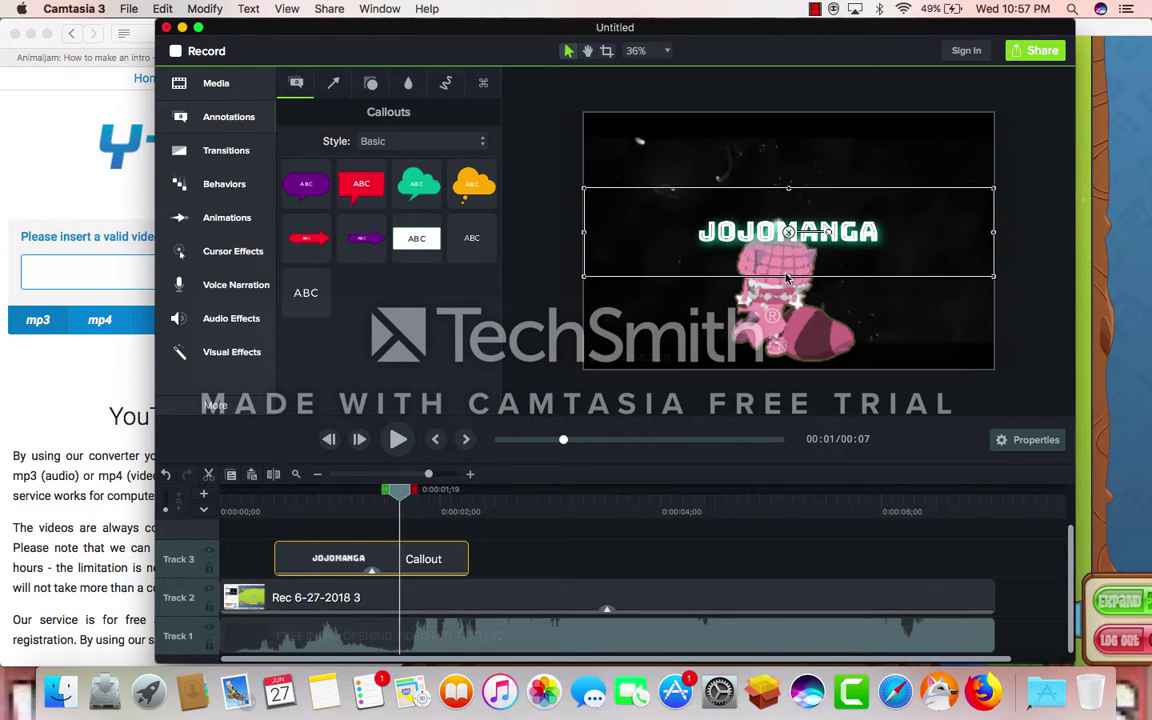
{"action": "mouse_move", "coordinate": [787, 278]}
{"action": "left_mouse_down"}
{"action": "mouse_move", "coordinate": [790, 336]}
{"action": "mouse_move", "coordinate": [791, 293]}
{"action": "left_mouse_up"}
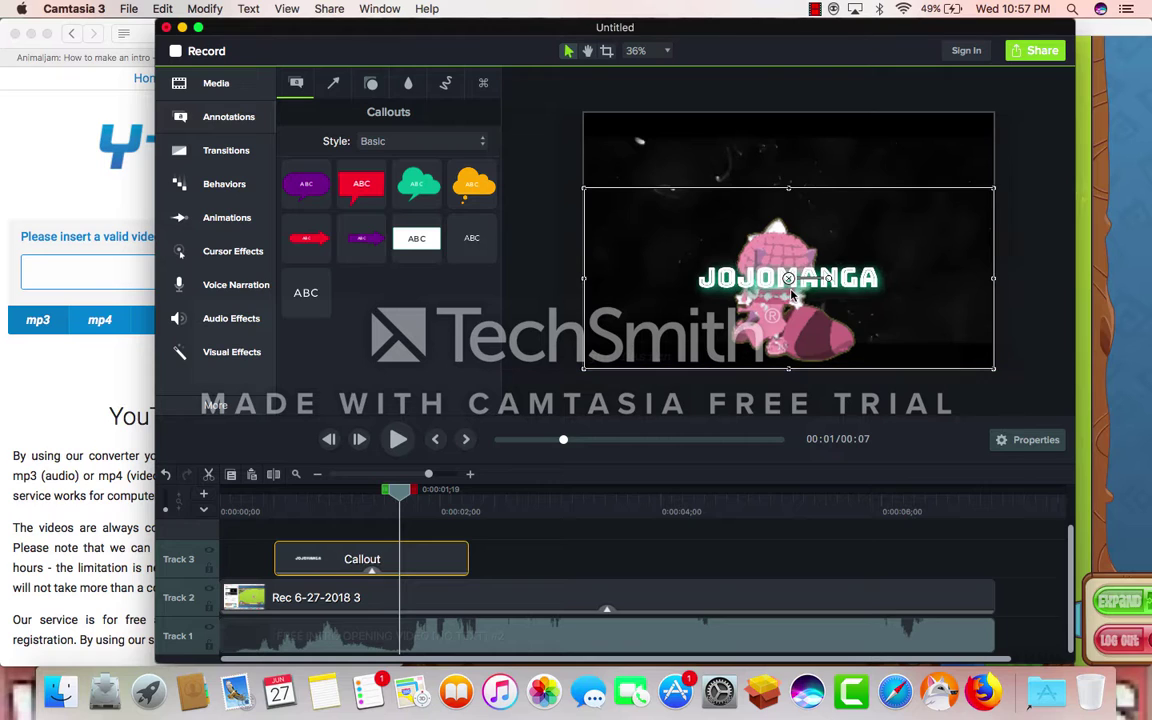
{"action": "left_click_drag", "start_coordinate": [787, 195], "coordinate": [787, 126]}
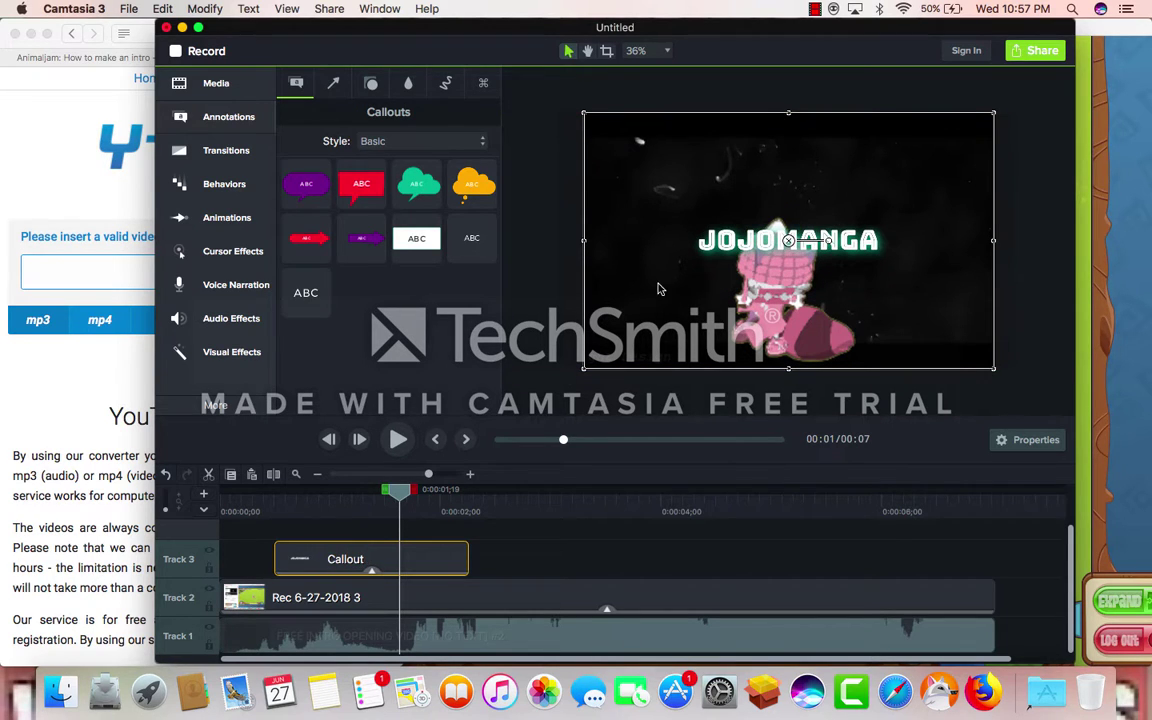
Move the callout on Track 3 to start at about 1 second and trim its end to just after 2 seconds
{"action": "left_click_drag", "start_coordinate": [341, 550], "coordinate": [404, 553]}
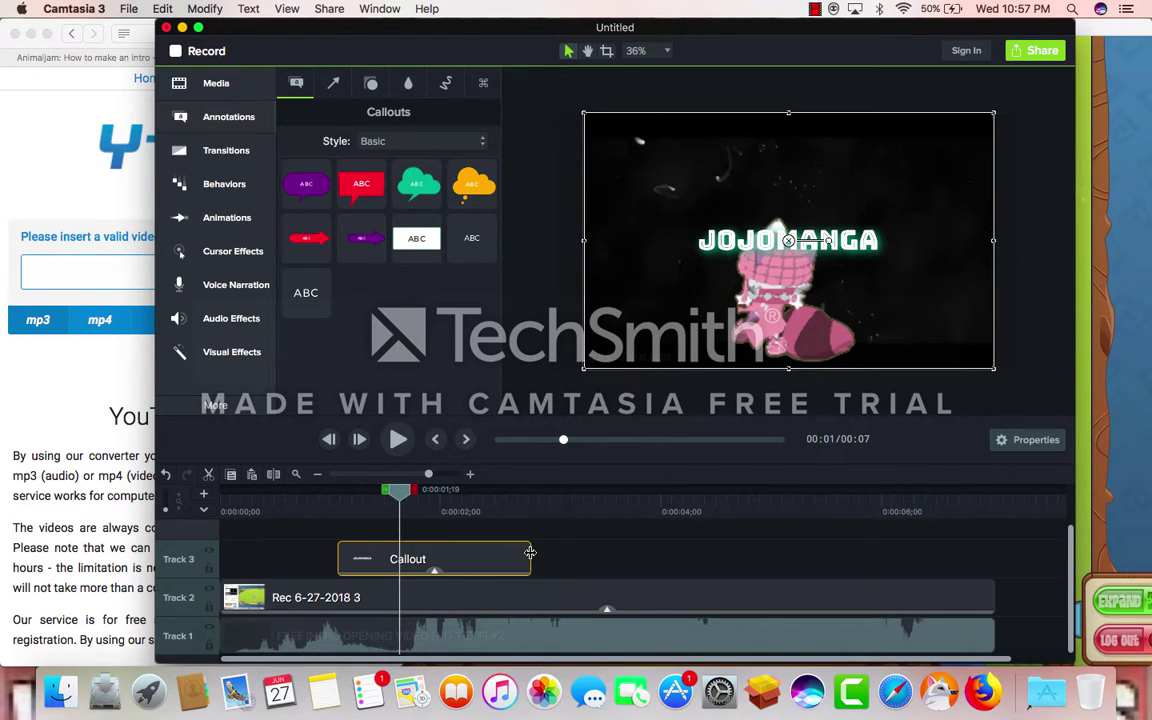
{"action": "left_click_drag", "start_coordinate": [530, 553], "coordinate": [453, 555]}
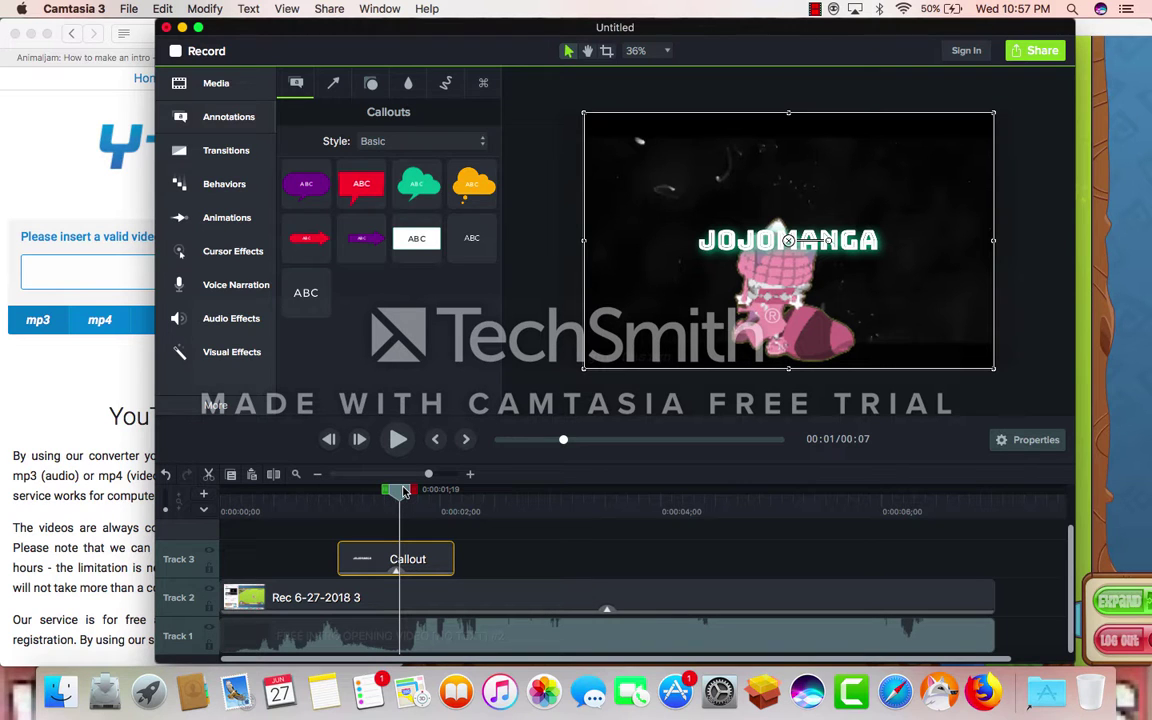
Apply the Jump & Fall behavior to the Jojomanga callout and play the intro to preview it
{"action": "left_click", "coordinate": [222, 184]}
{"action": "scroll", "coordinate": [335, 260], "scroll_direction": "down", "scroll_amount": 1}
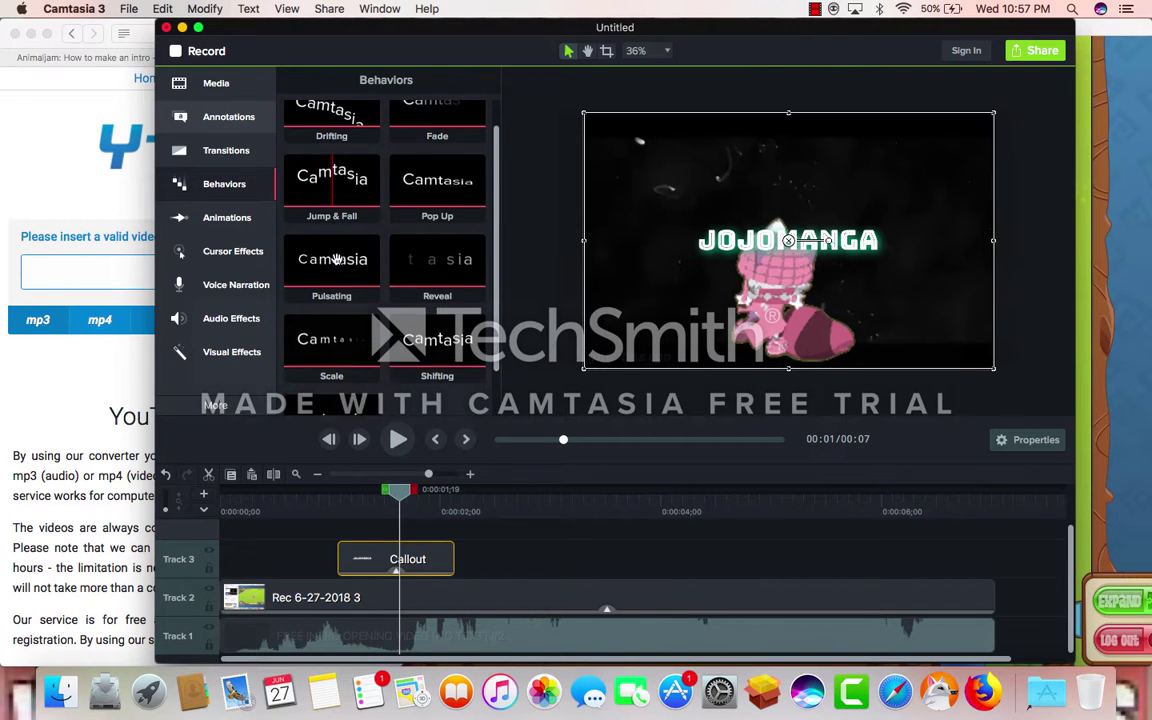
{"action": "left_click_drag", "start_coordinate": [331, 182], "coordinate": [385, 560]}
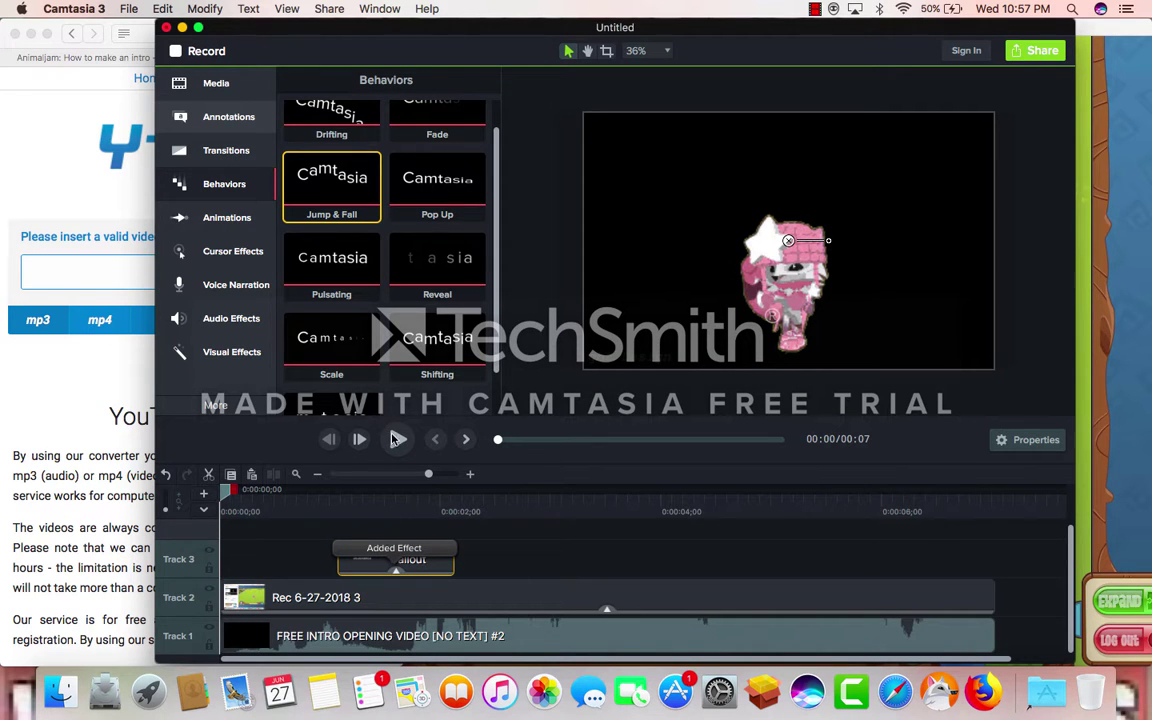
{"action": "left_click", "coordinate": [396, 440]}
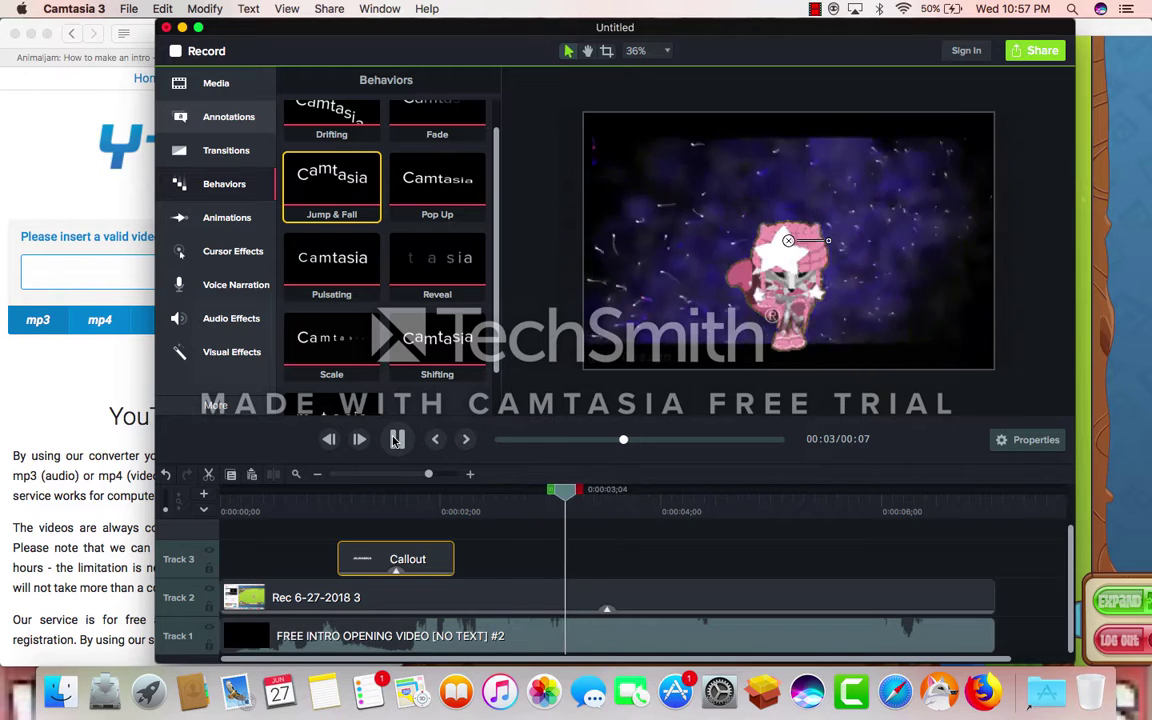
{"action": "left_click", "coordinate": [396, 440]}
Extend the Jojomanga callout's end to 0:00:02;19 and replay the intro from the start
{"action": "left_click_drag", "start_coordinate": [449, 555], "coordinate": [507, 556]}
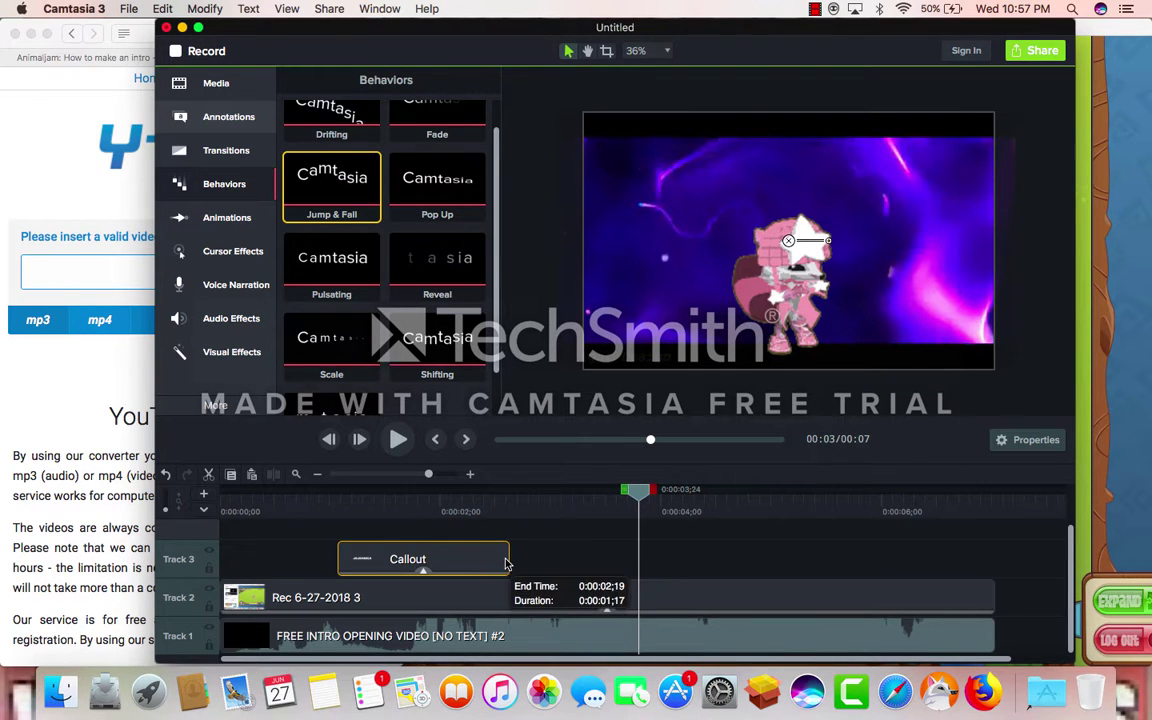
{"action": "left_click", "coordinate": [328, 439]}
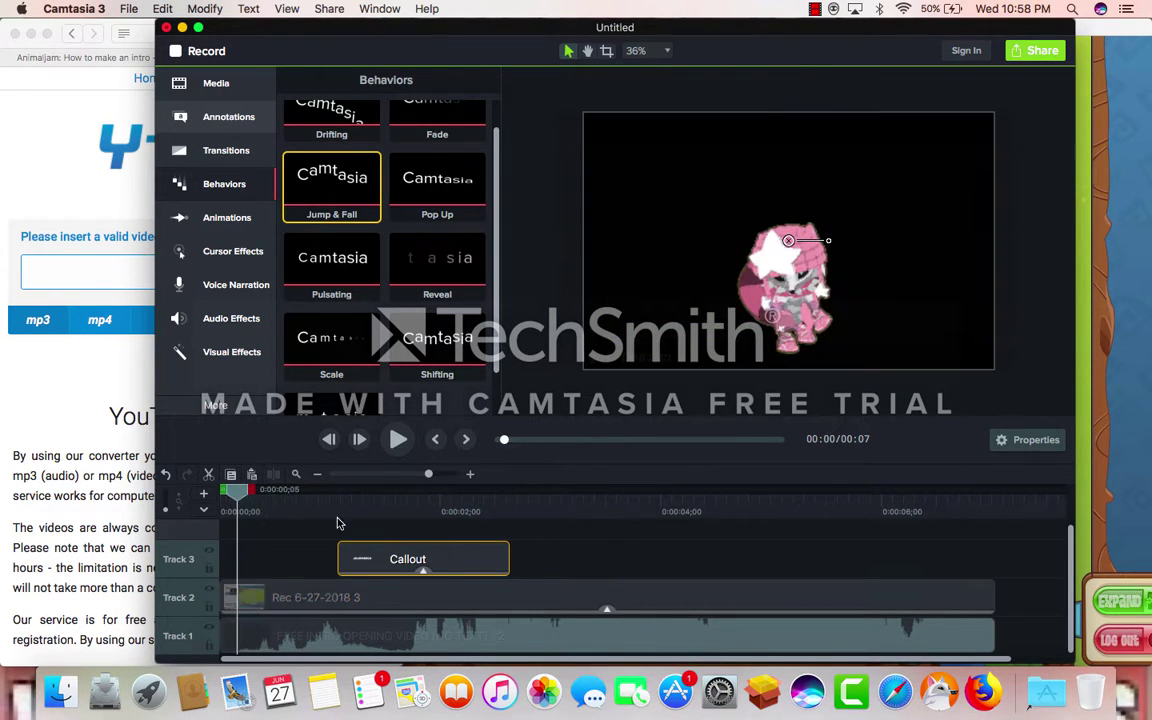
{"action": "left_click", "coordinate": [397, 439]}
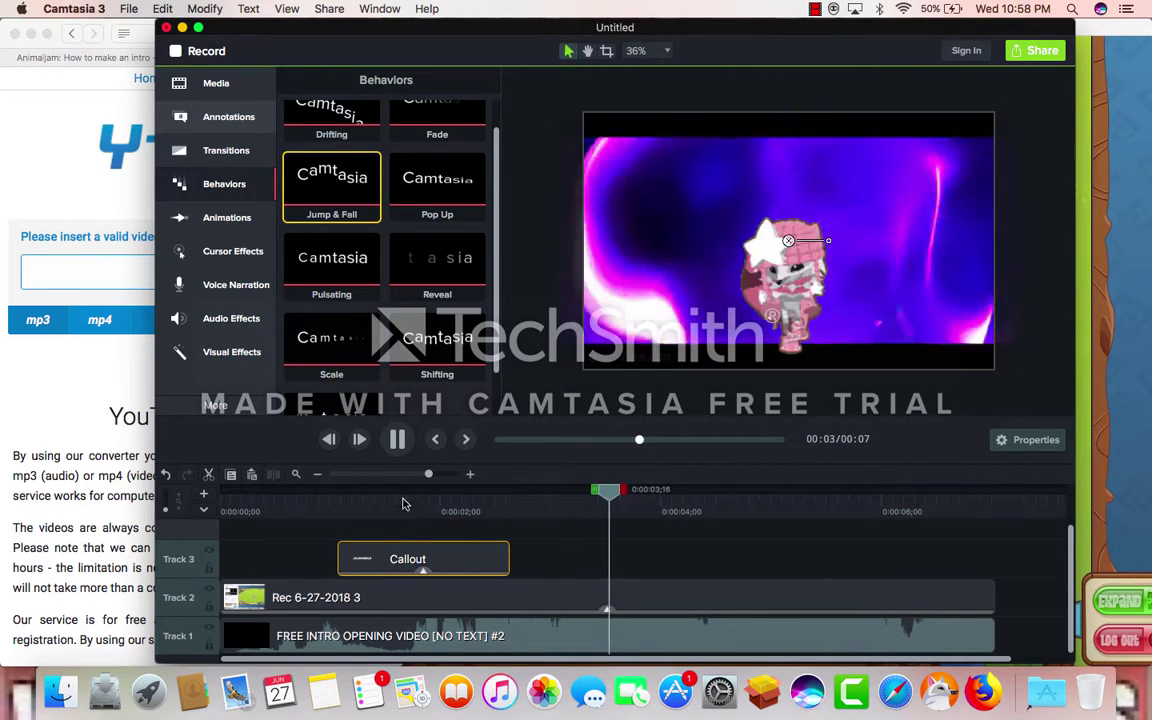
Move the Jojomanga callout on Track 3 to start at about 3 seconds and return the playhead to the beginning
{"action": "left_click_drag", "start_coordinate": [738, 494], "coordinate": [538, 527]}
{"action": "left_click", "coordinate": [476, 505]}
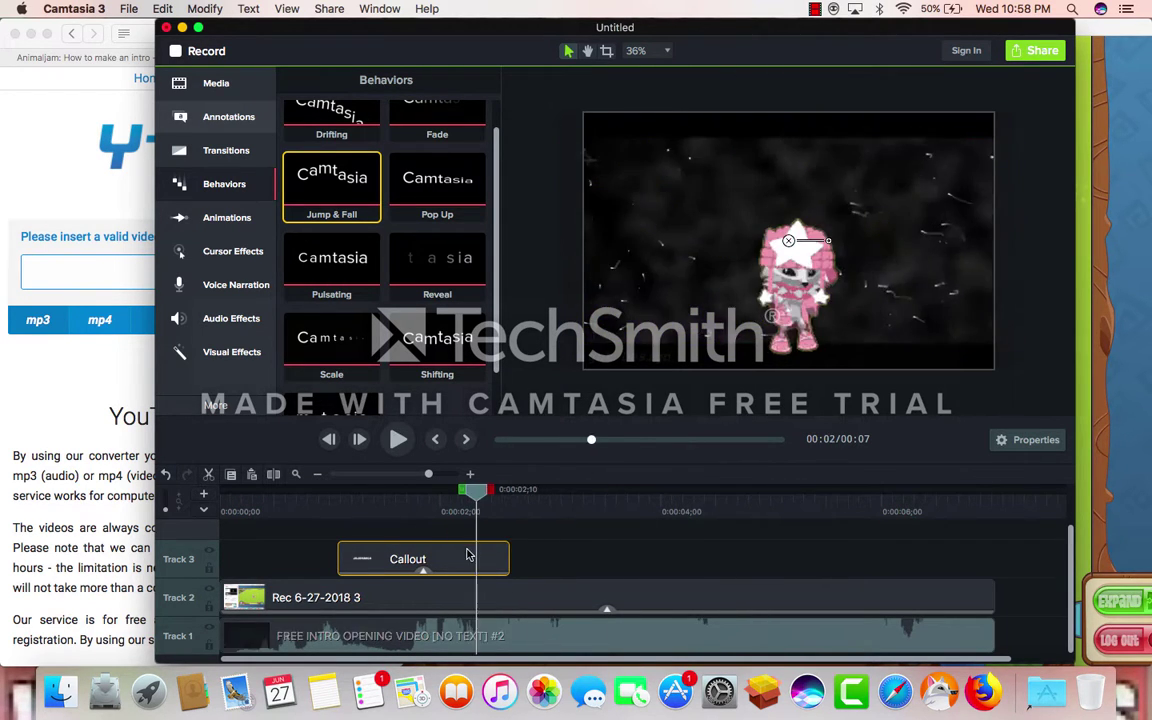
{"action": "left_click_drag", "start_coordinate": [368, 556], "coordinate": [650, 565]}
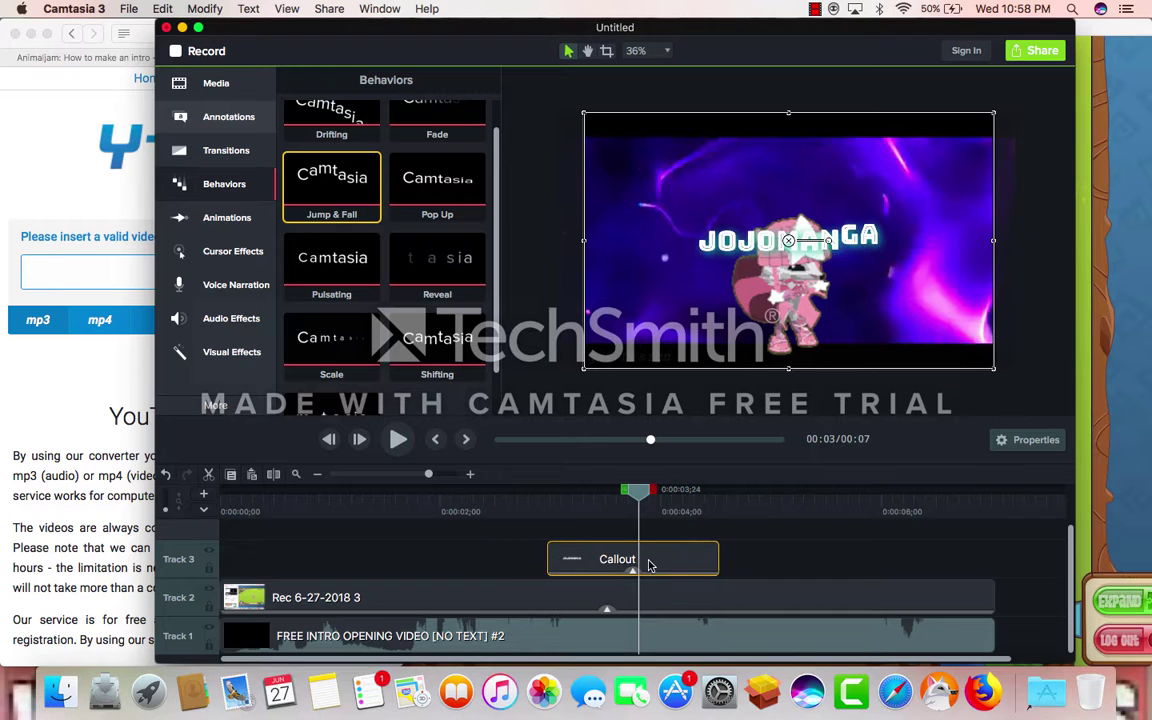
{"action": "left_click_drag", "start_coordinate": [634, 500], "coordinate": [228, 492]}
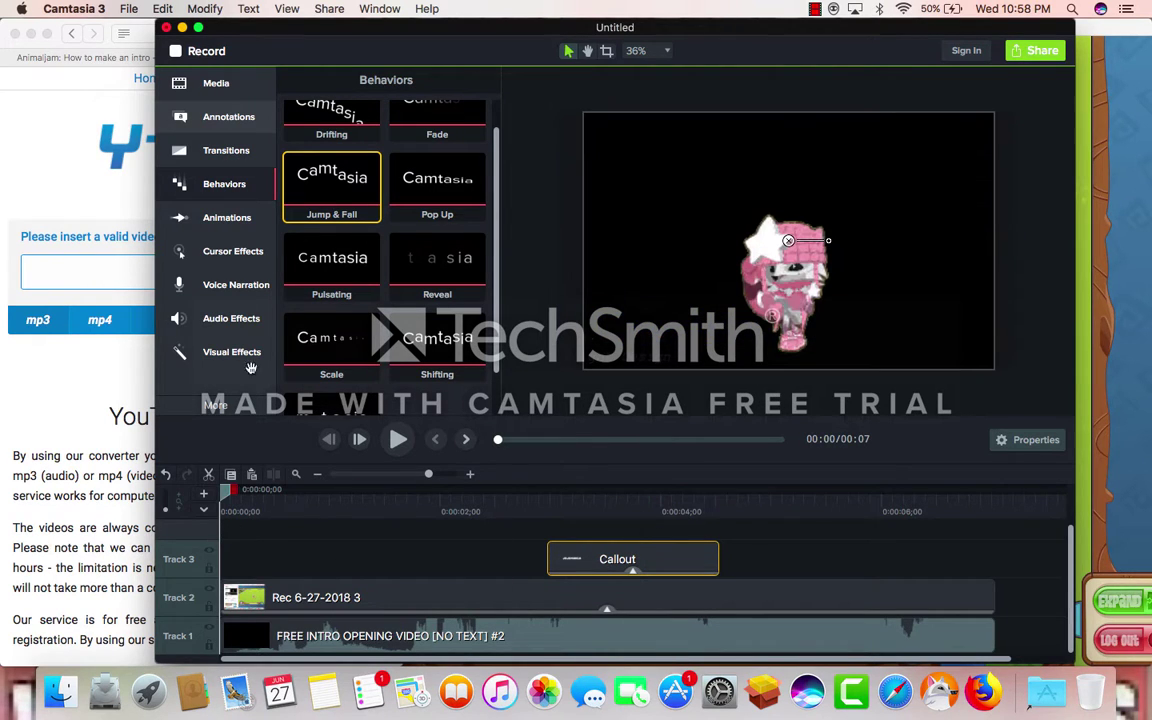
Add a plain text callout near the start of Track 3, ahead of the Jojomanga callout, and shorten it to end at about 1.5 seconds
{"action": "left_click", "coordinate": [228, 119]}
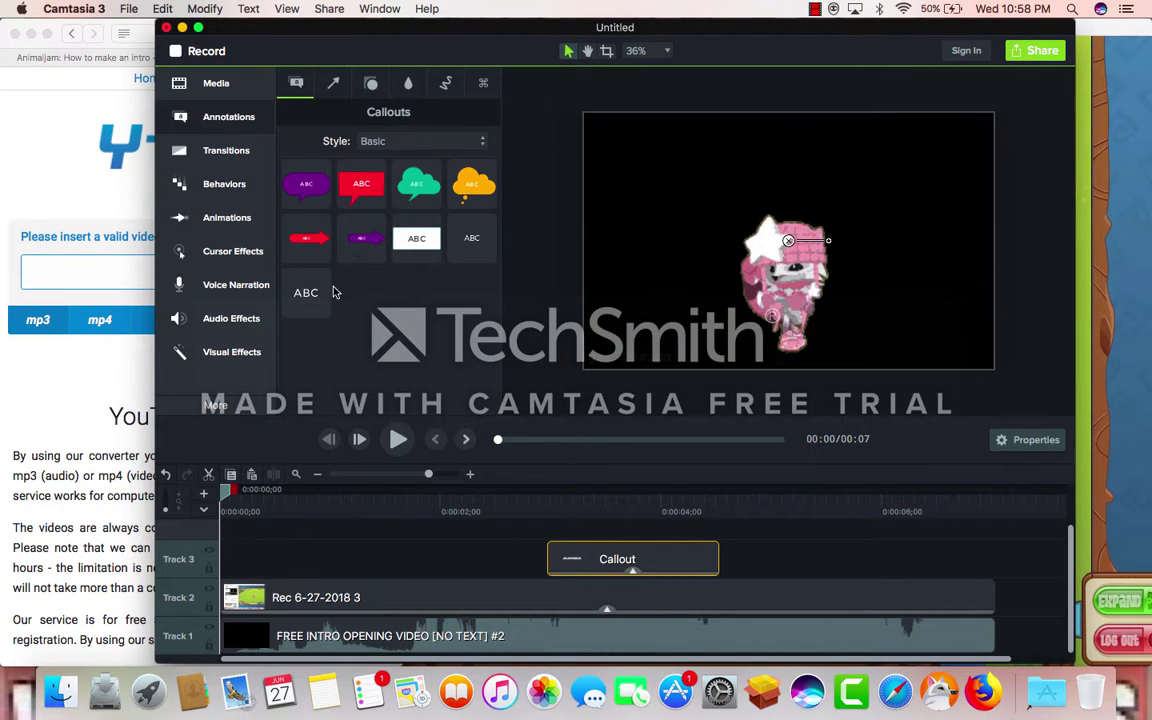
{"action": "left_click_drag", "start_coordinate": [290, 267], "coordinate": [252, 565]}
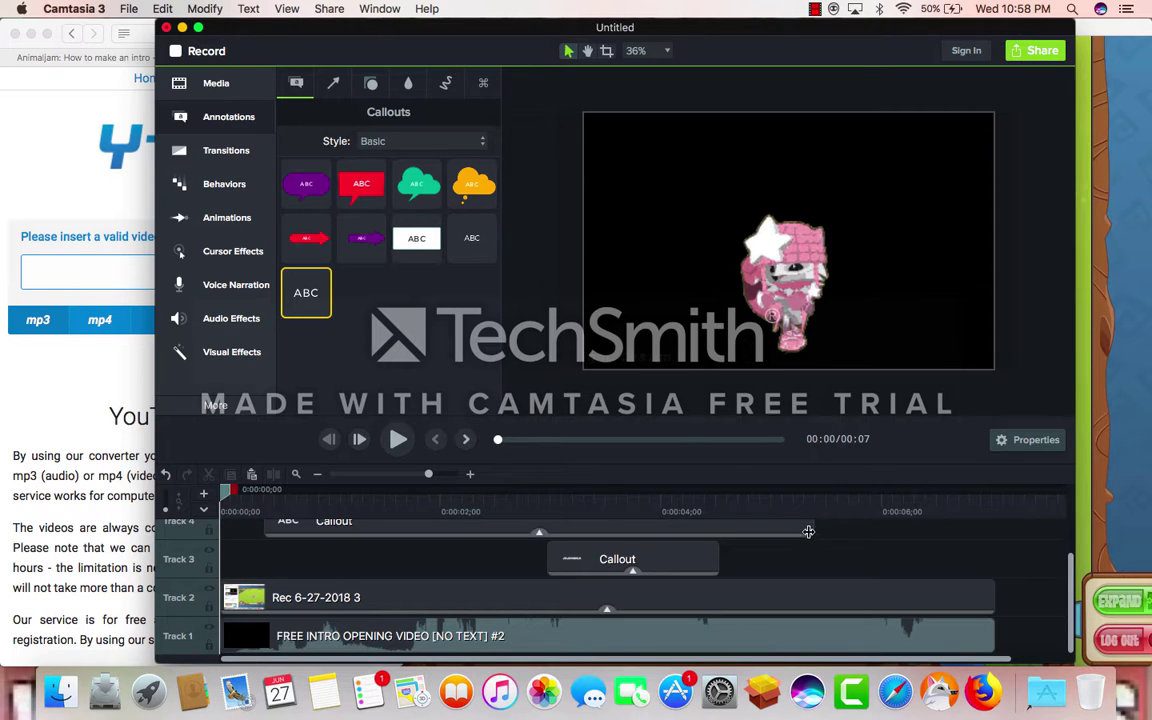
{"action": "left_click_drag", "start_coordinate": [808, 531], "coordinate": [358, 569]}
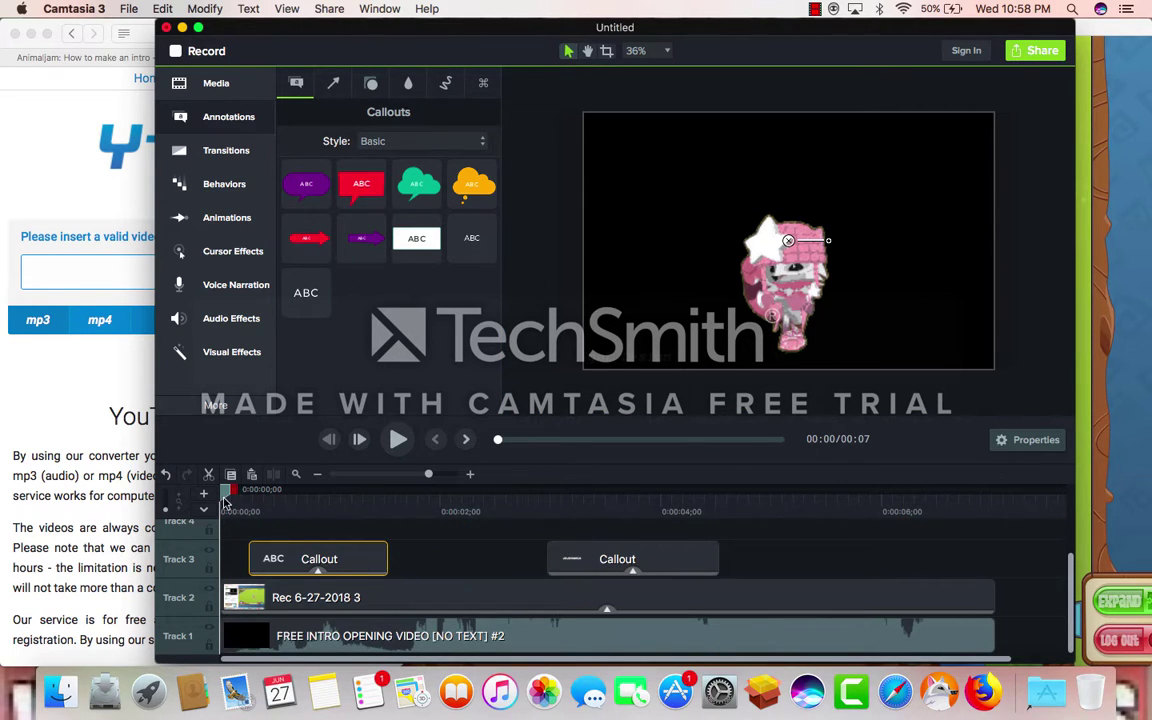
Replace the placeholder text of the new callout with "Enjoy!"
{"action": "left_click_drag", "start_coordinate": [224, 503], "coordinate": [313, 500]}
{"action": "double_click", "coordinate": [818, 253]}
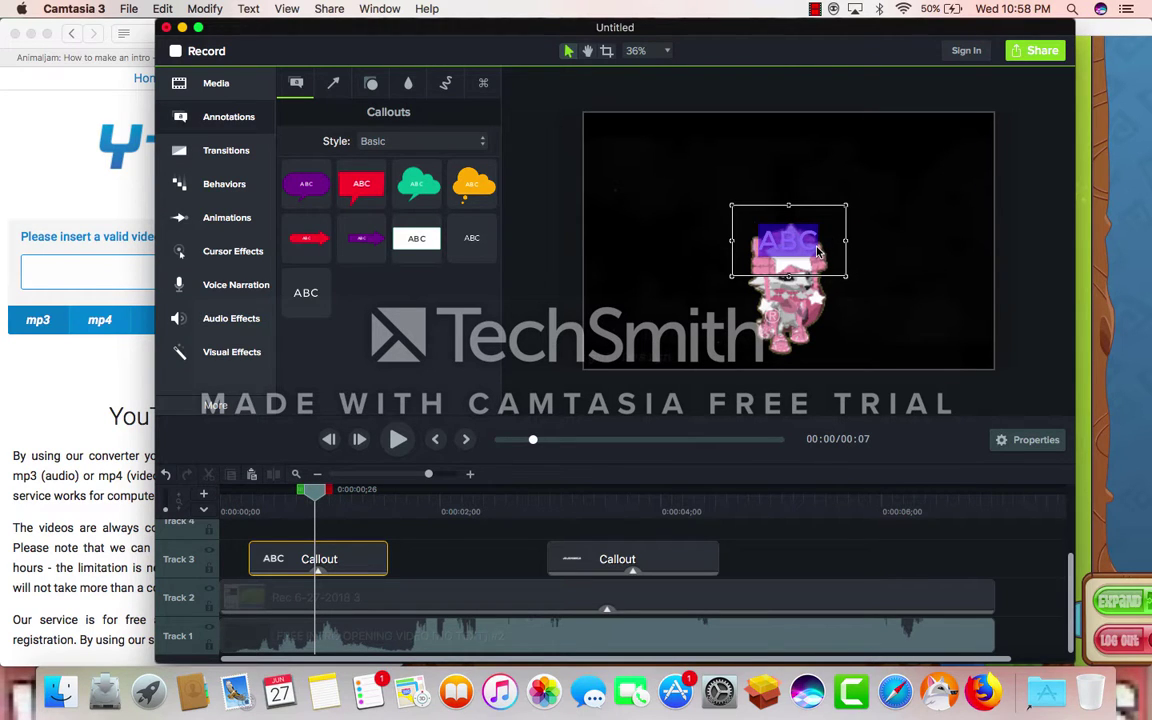
{"action": "key", "text": "BackSpace"}
{"action": "type", "text": "E"}
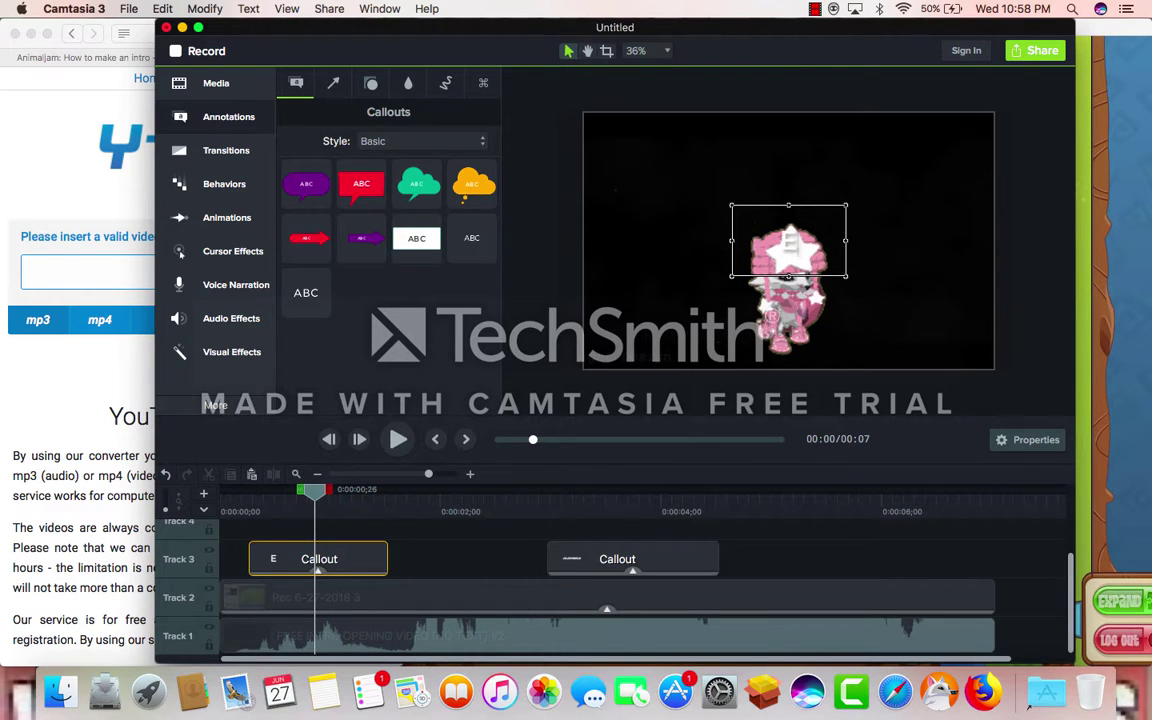
{"action": "type", "text": "nj"}
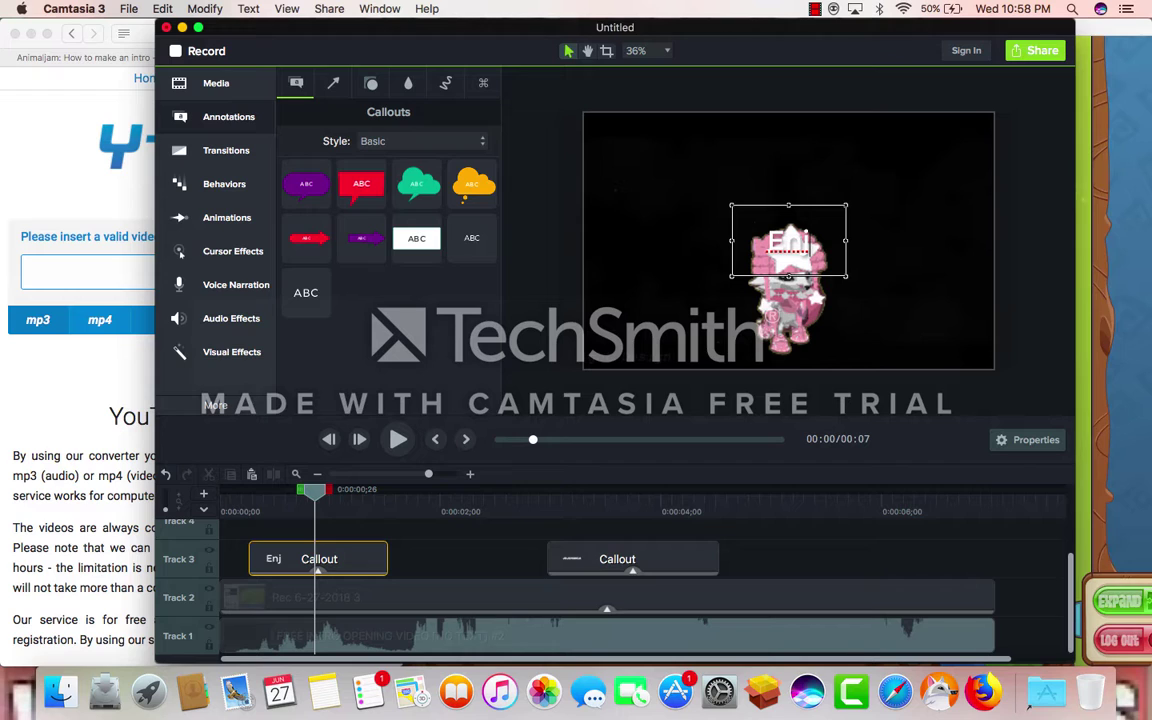
{"action": "type", "text": "oy1"}
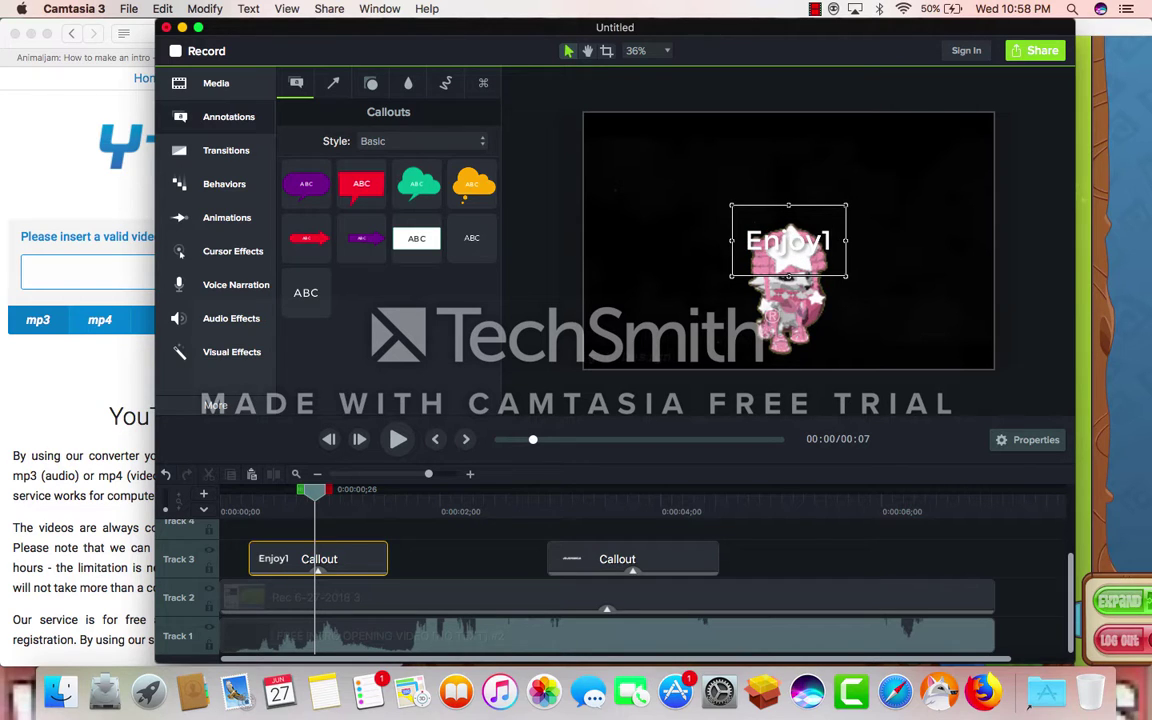
{"action": "key", "text": "Return"}
{"action": "key", "text": "BackSpace"}
{"action": "key", "text": "BackSpace"}
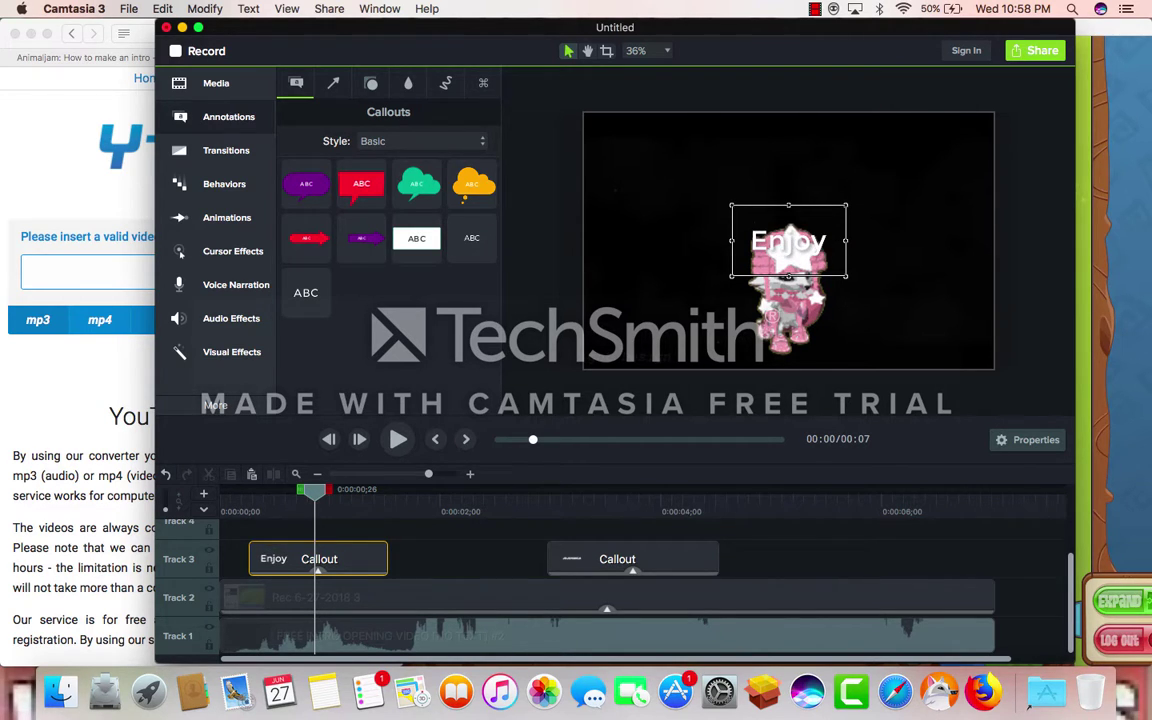
{"action": "type", "text": "!"}
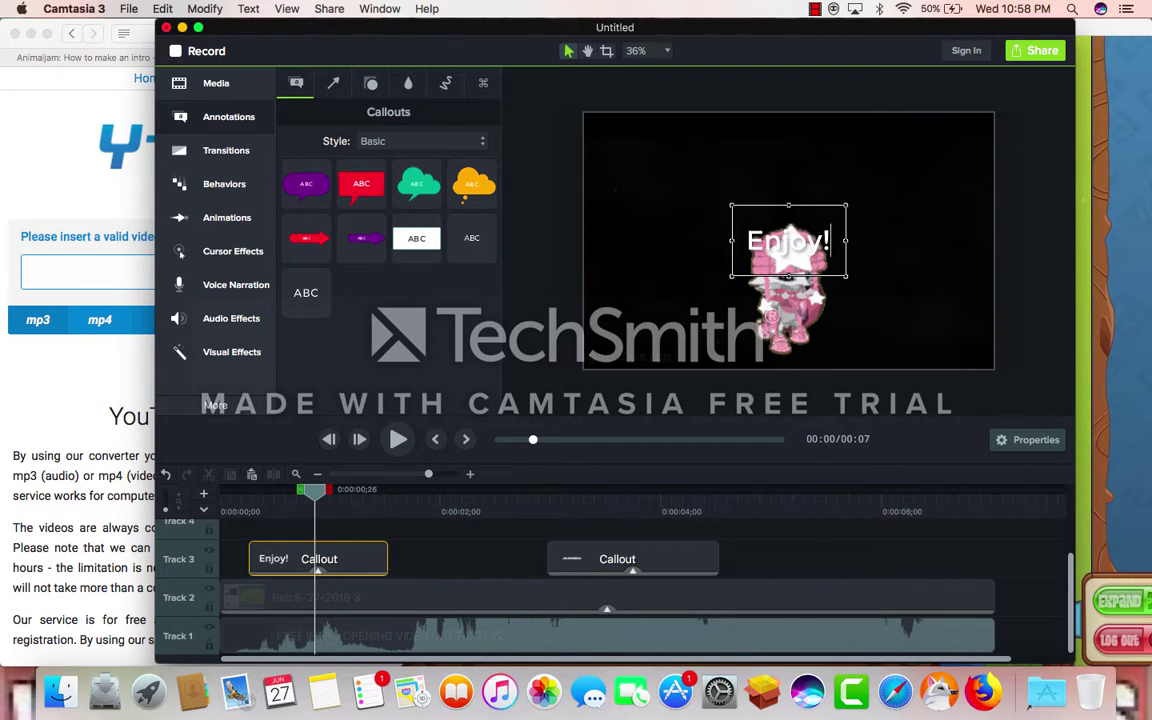
Change the font of the Enjoy! callout to Bungee Inline
{"action": "left_click", "coordinate": [1027, 439]}
{"action": "left_click", "coordinate": [885, 92]}
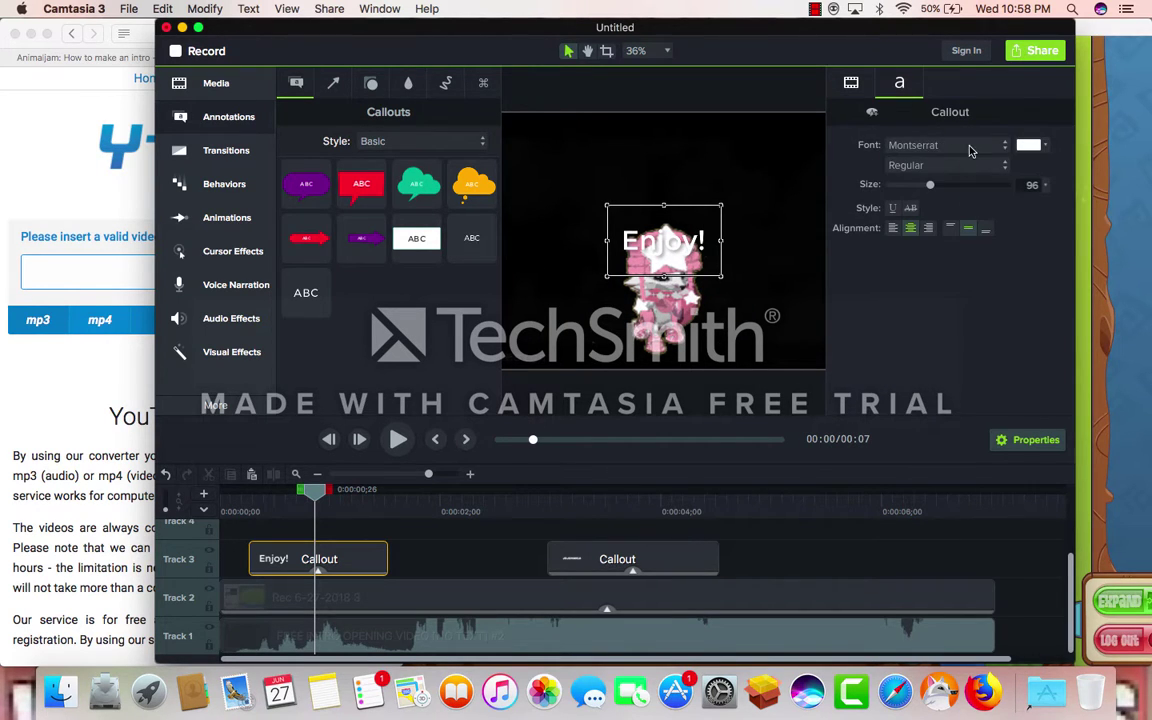
{"action": "left_click", "coordinate": [969, 147]}
{"action": "left_click", "coordinate": [972, 163]}
{"action": "key", "text": "super+z"}
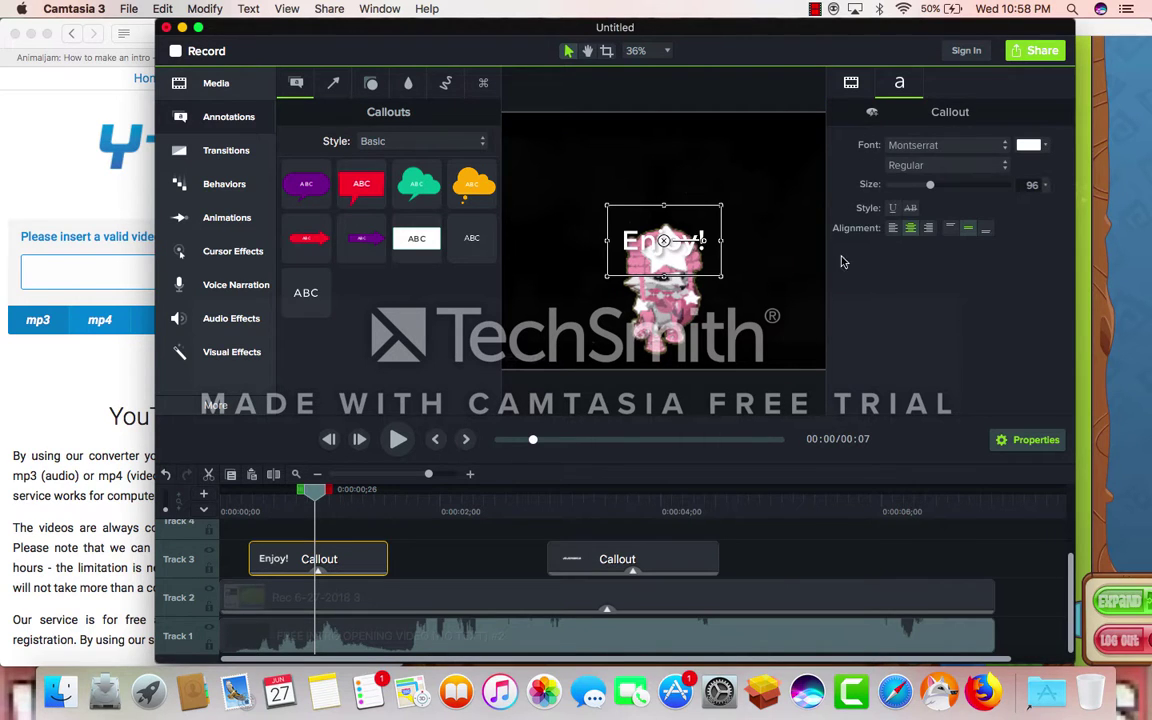
{"action": "left_click", "coordinate": [890, 147]}
{"action": "left_click", "coordinate": [900, 163]}
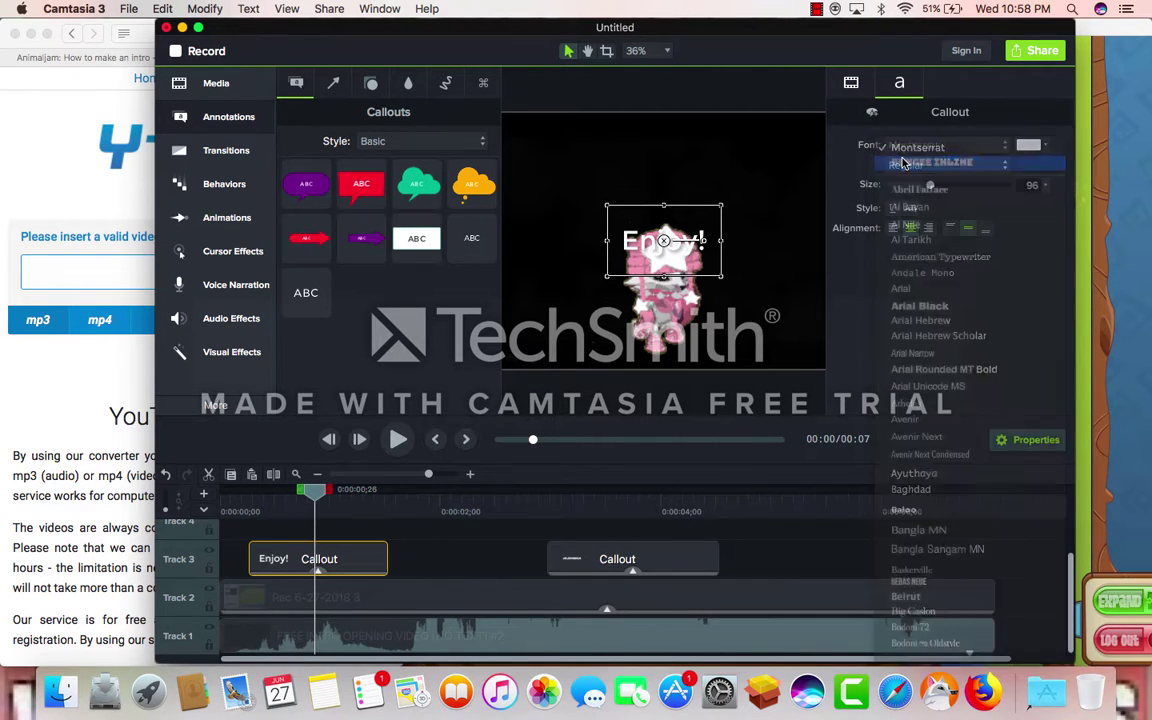
Set the Enjoy! callout's drop shadow to a blur of +50, 100% opacity and a teal-green colour
{"action": "left_click", "coordinate": [851, 82]}
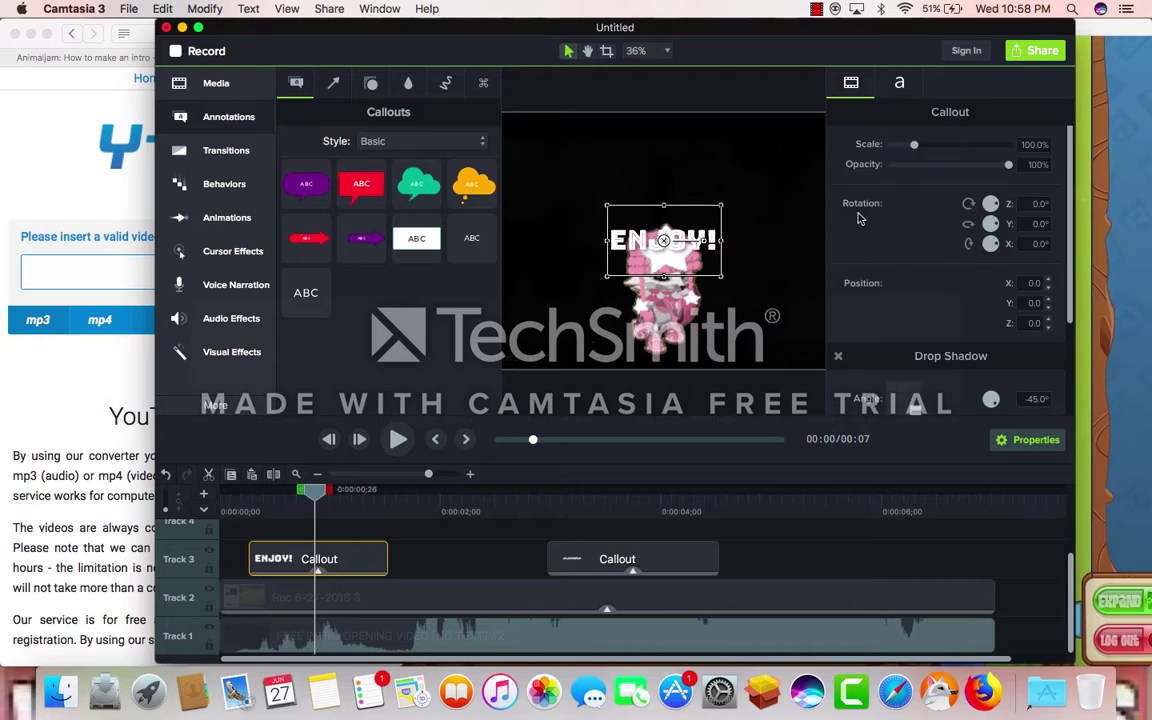
{"action": "scroll", "coordinate": [890, 260], "scroll_direction": "down", "scroll_amount": 5}
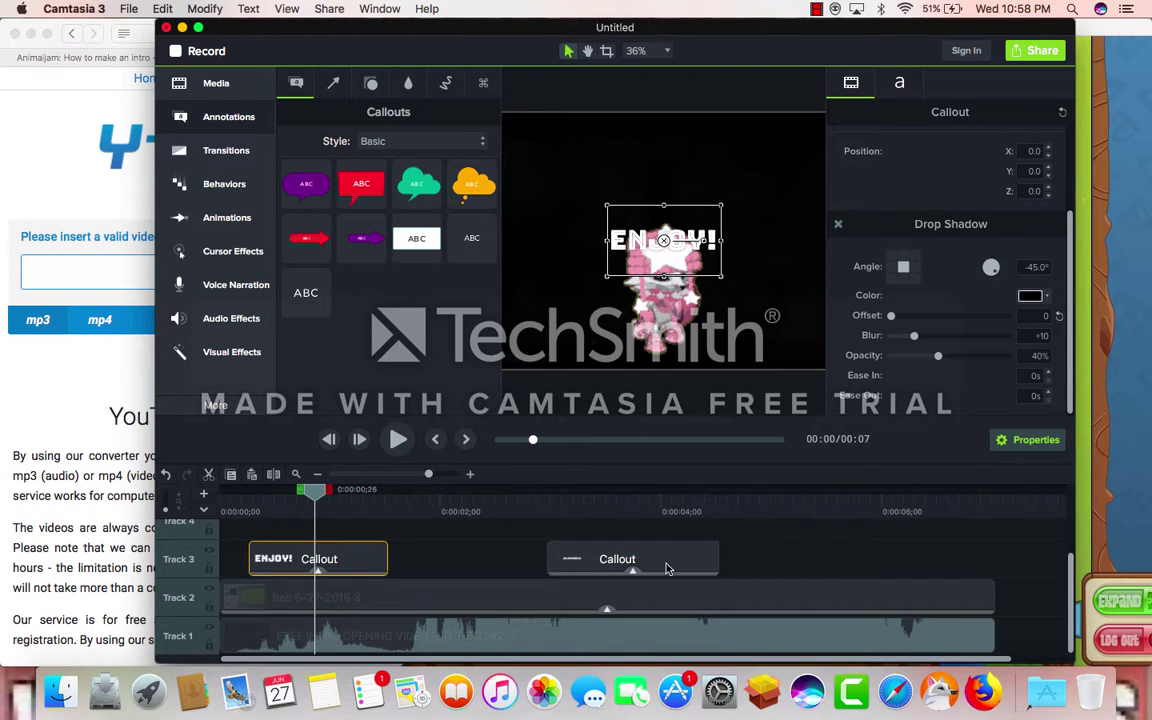
{"action": "left_click", "coordinate": [668, 569]}
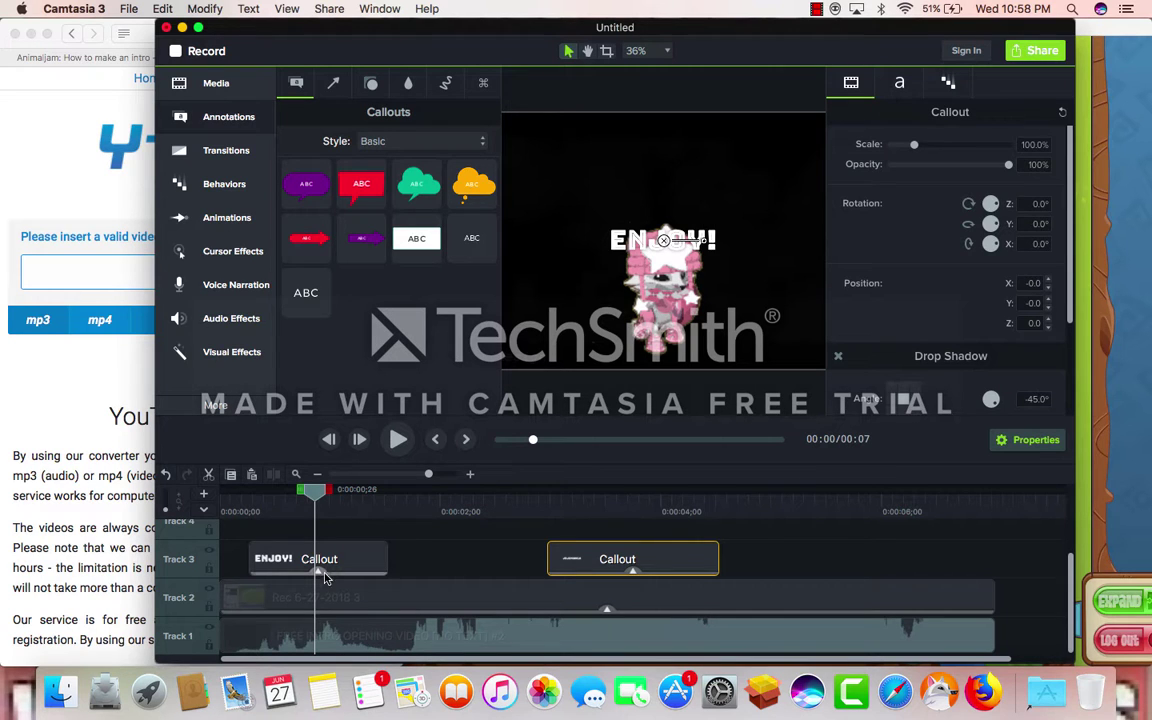
{"action": "left_click", "coordinate": [326, 572]}
{"action": "scroll", "coordinate": [940, 350], "scroll_direction": "down", "scroll_amount": 2}
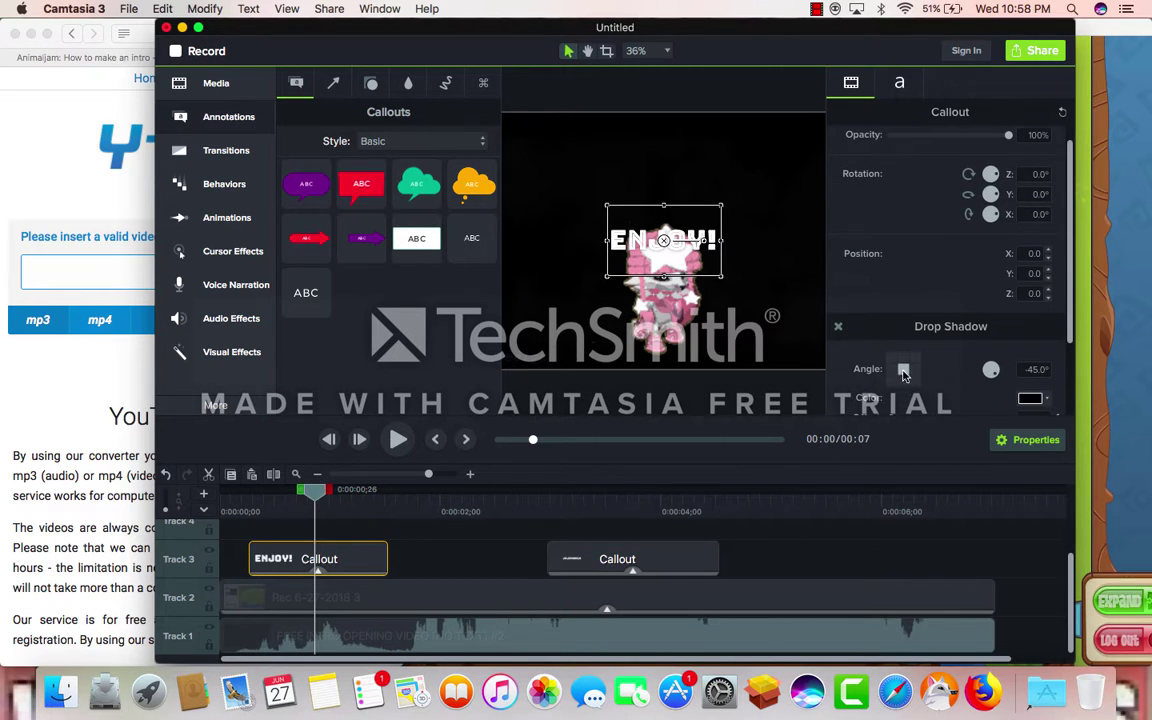
{"action": "scroll", "coordinate": [940, 385], "scroll_direction": "down", "scroll_amount": 5}
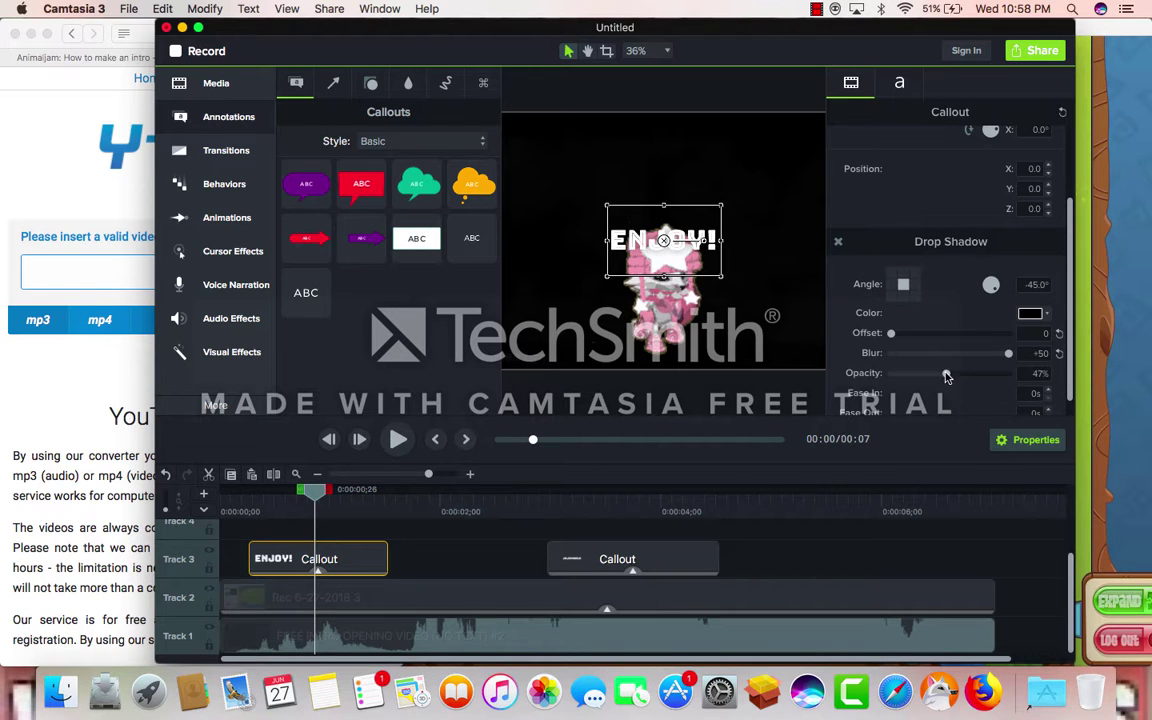
{"action": "left_click_drag", "start_coordinate": [946, 375], "coordinate": [1085, 283]}
{"action": "left_click", "coordinate": [1030, 314]}
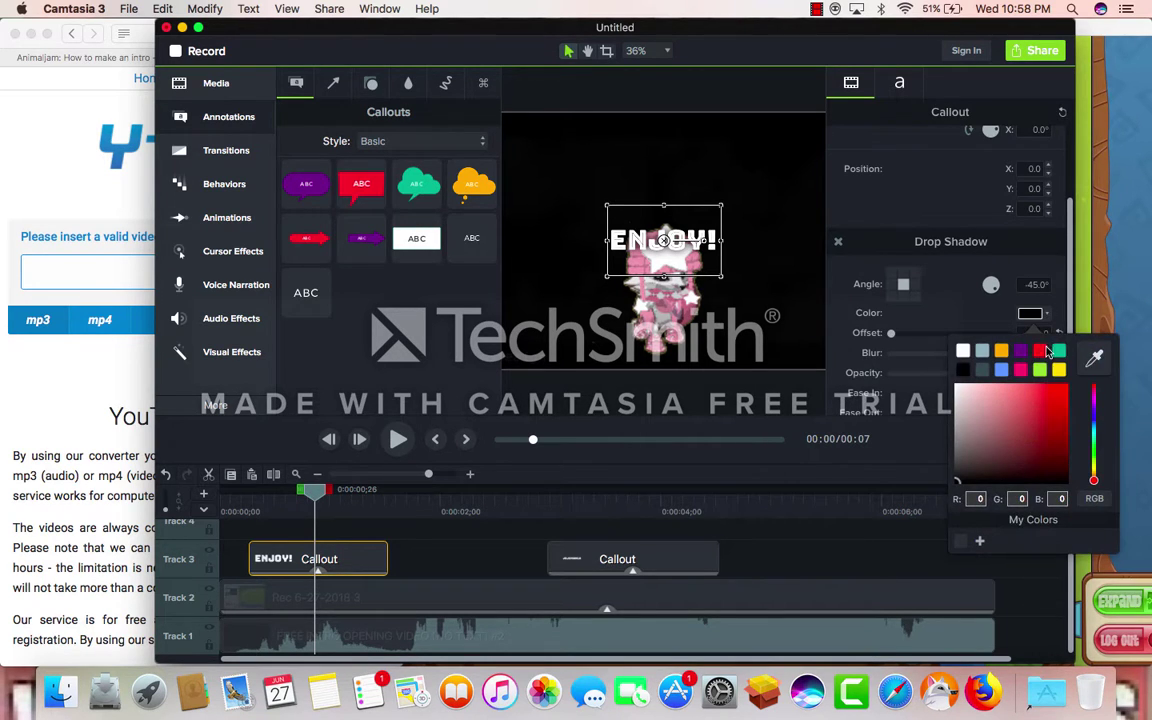
{"action": "left_click", "coordinate": [948, 316]}
Apply the Jump & Fall behavior to the Enjoy! callout and play the intro to its end
{"action": "left_click", "coordinate": [224, 184]}
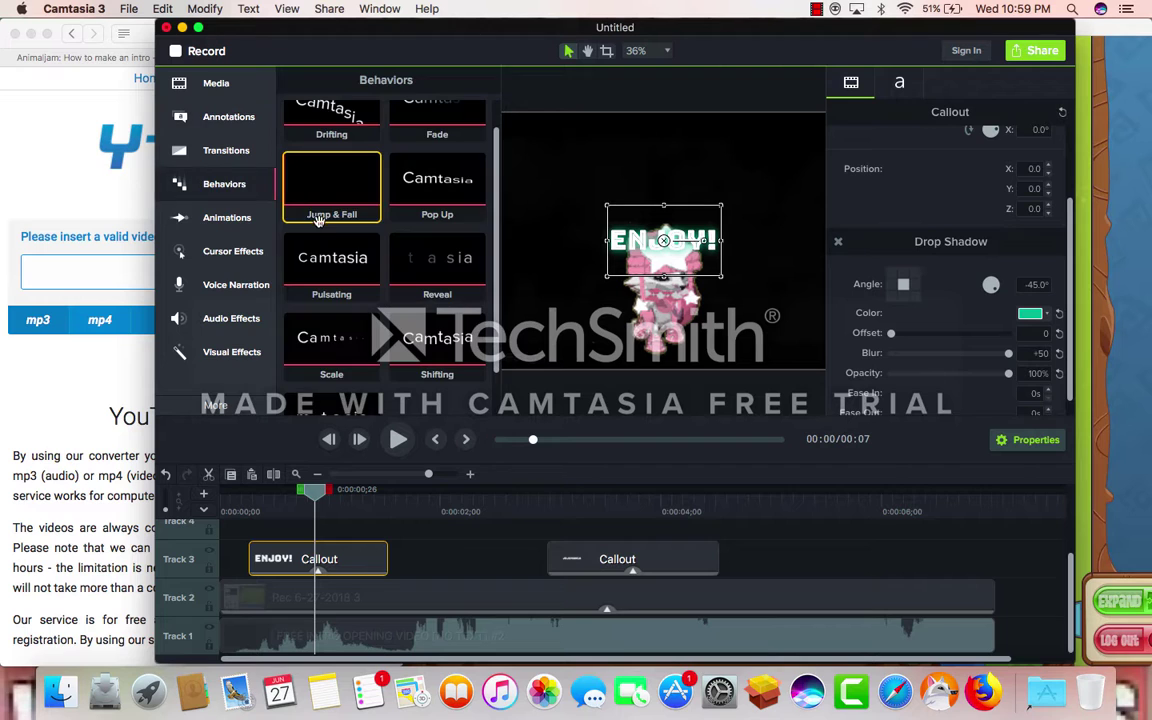
{"action": "left_click_drag", "start_coordinate": [331, 185], "coordinate": [315, 575]}
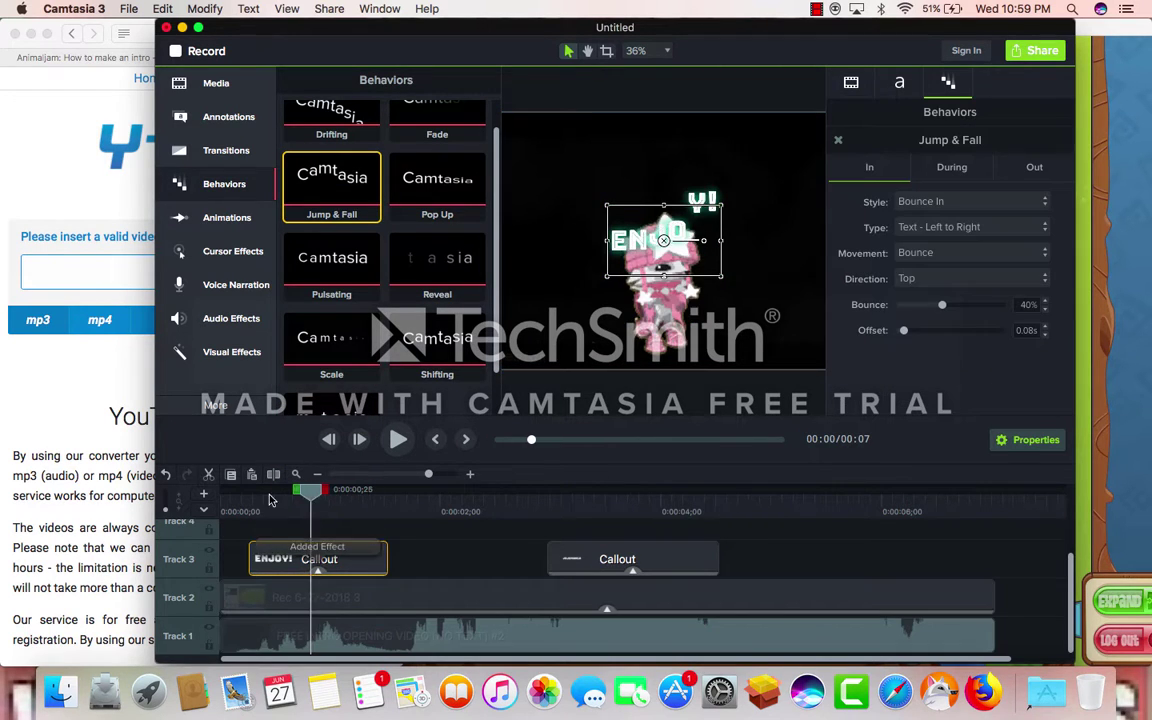
{"action": "left_click", "coordinate": [397, 438]}
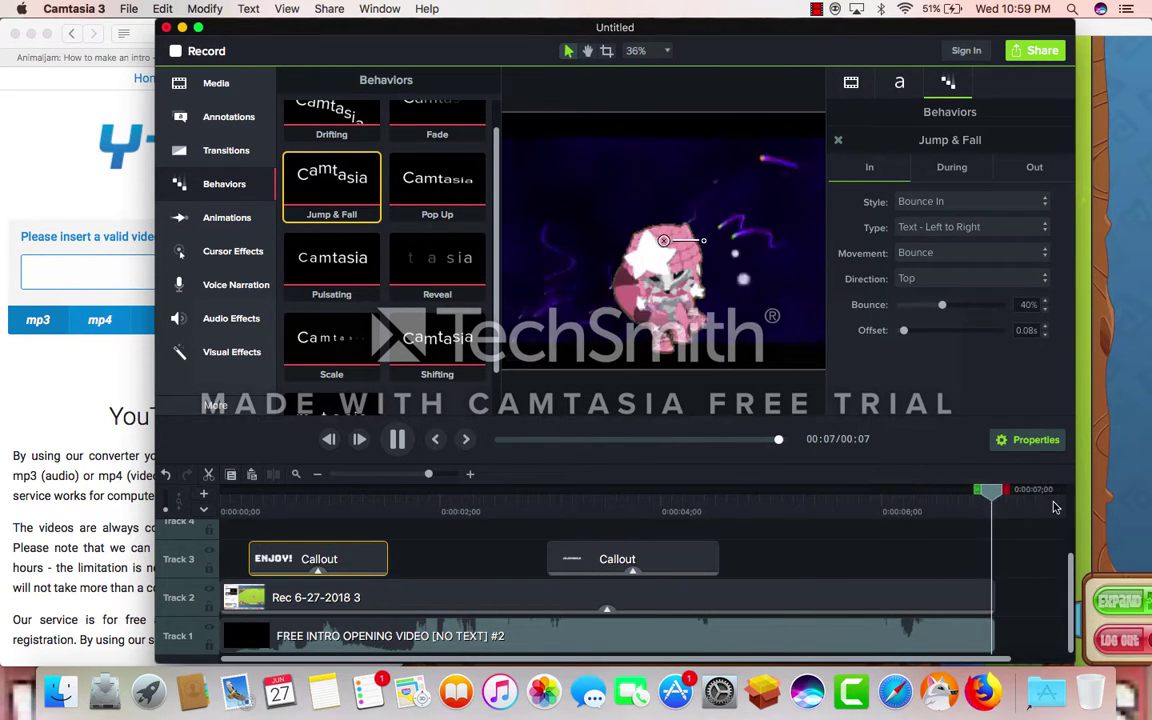
Hide the behaviors and properties panes and replay the intro from the beginning
{"action": "key", "text": "super+k"}
{"action": "left_click", "coordinate": [224, 184]}
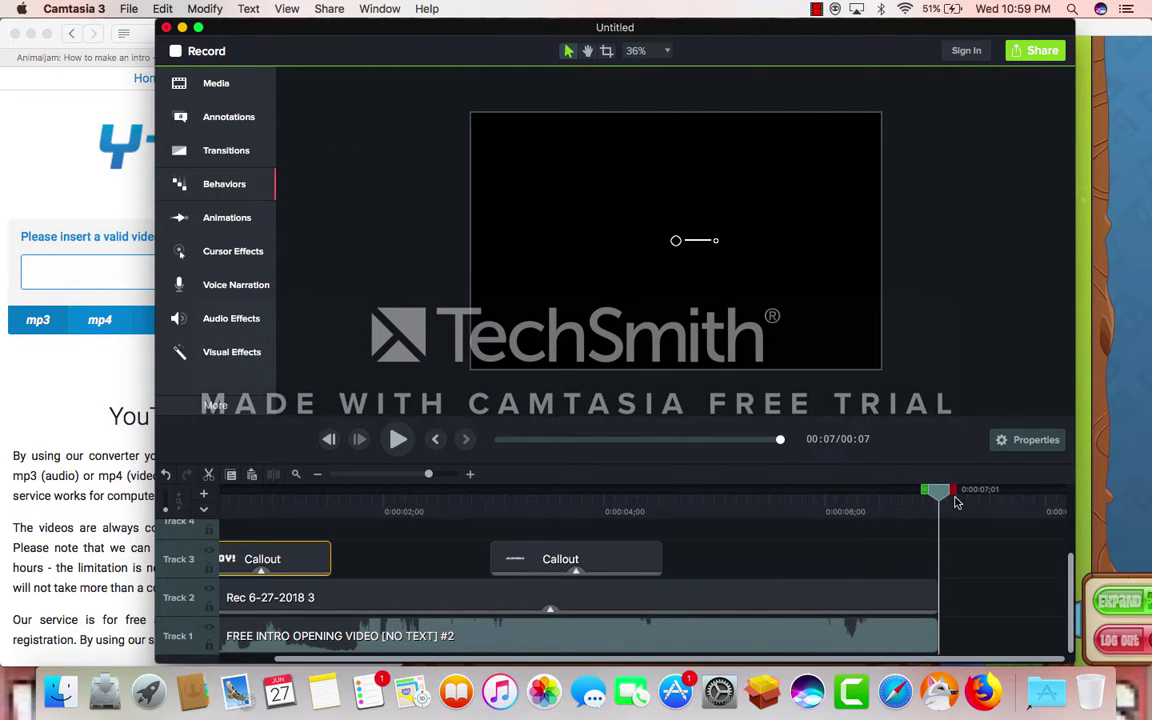
{"action": "left_click_drag", "start_coordinate": [941, 509], "coordinate": [818, 509]}
{"action": "key", "text": "Home"}
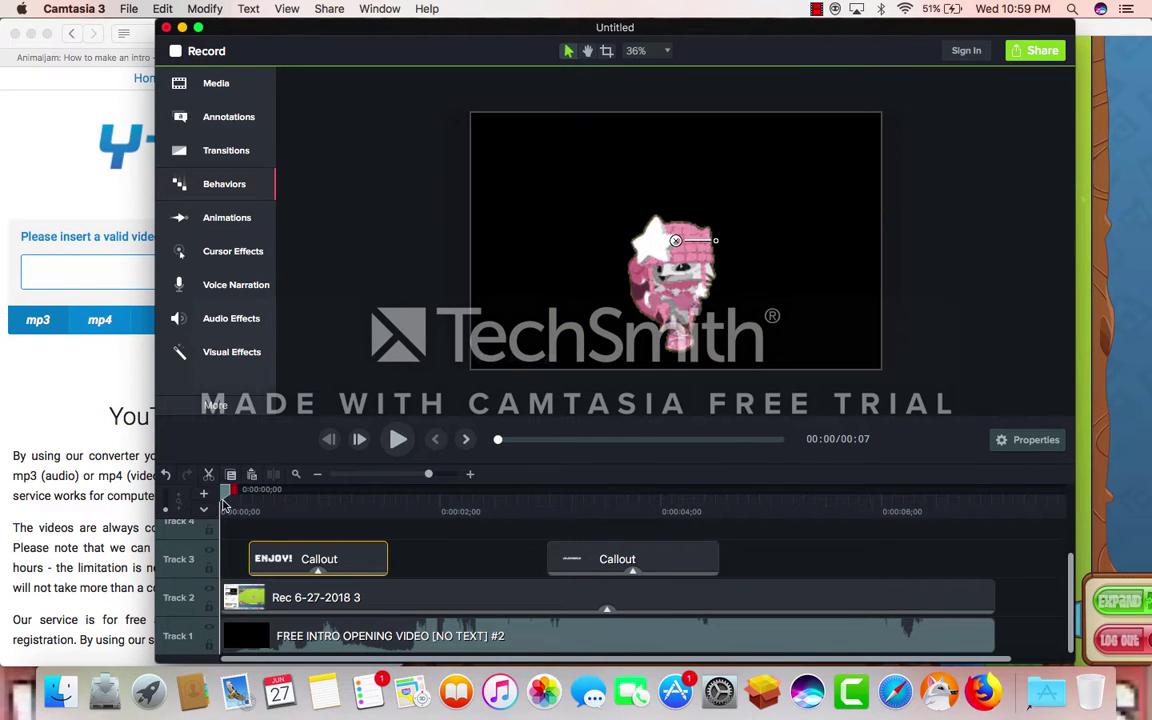
{"action": "key", "text": "space"}
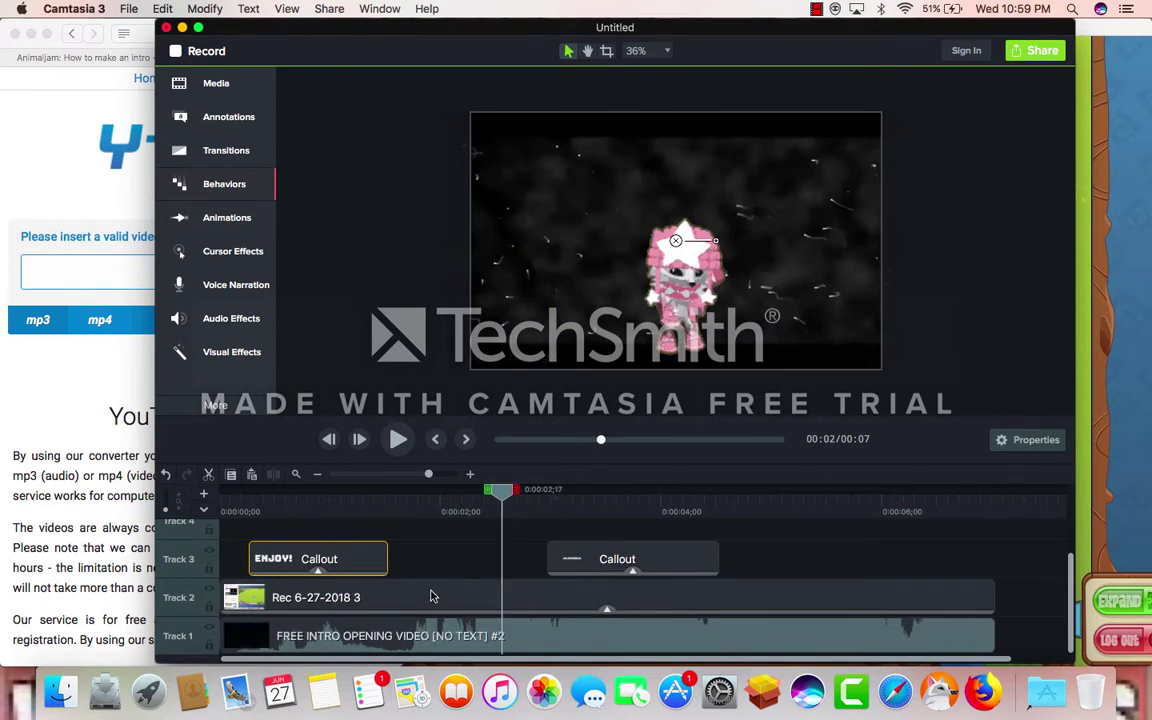
Widen the Enjoy! callout's text box on both sides to most of the canvas width and replay the intro
{"action": "left_click", "coordinate": [352, 597]}
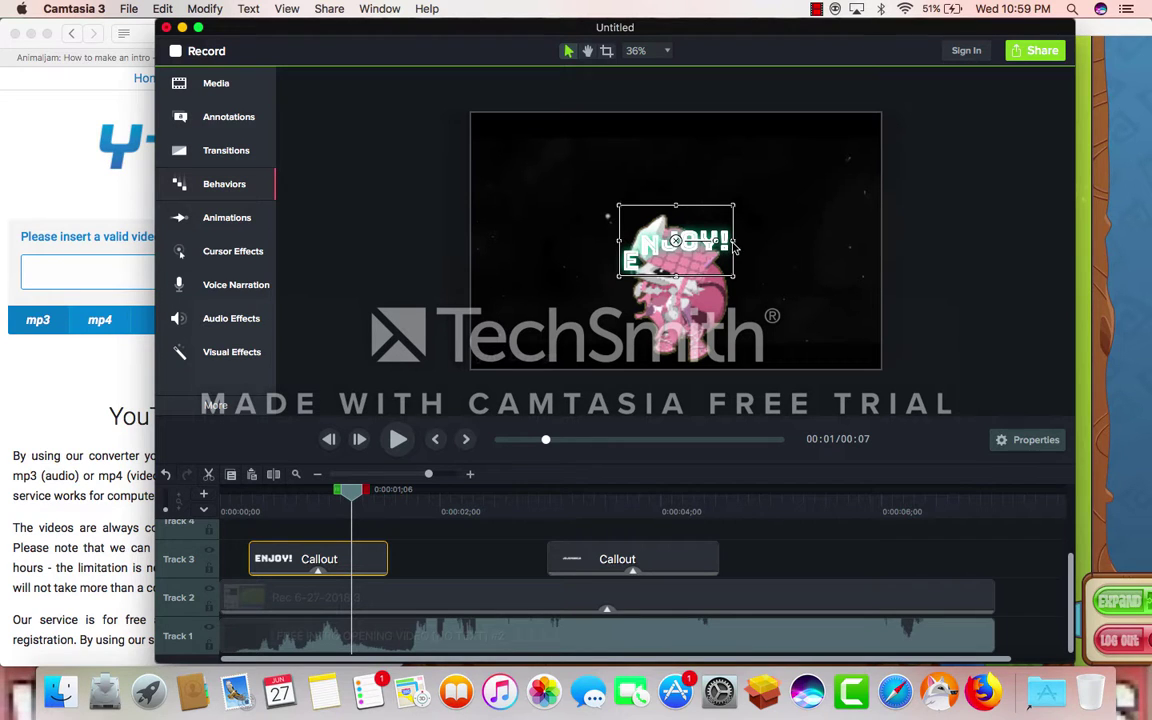
{"action": "left_click_drag", "start_coordinate": [818, 238], "coordinate": [824, 240]}
{"action": "left_click_drag", "start_coordinate": [614, 243], "coordinate": [503, 240]}
{"action": "left_click", "coordinate": [329, 439]}
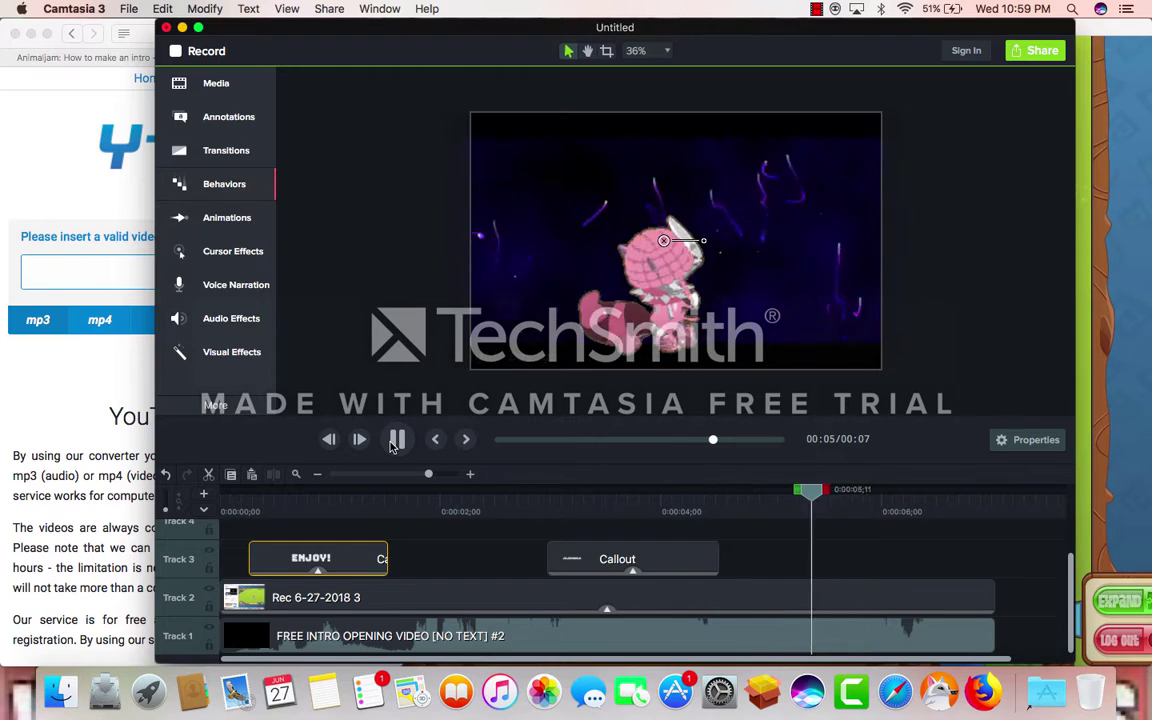
Pause the intro, look at the original character in the Animal Jam window, and return to Camtasia
{"action": "left_click", "coordinate": [393, 446]}
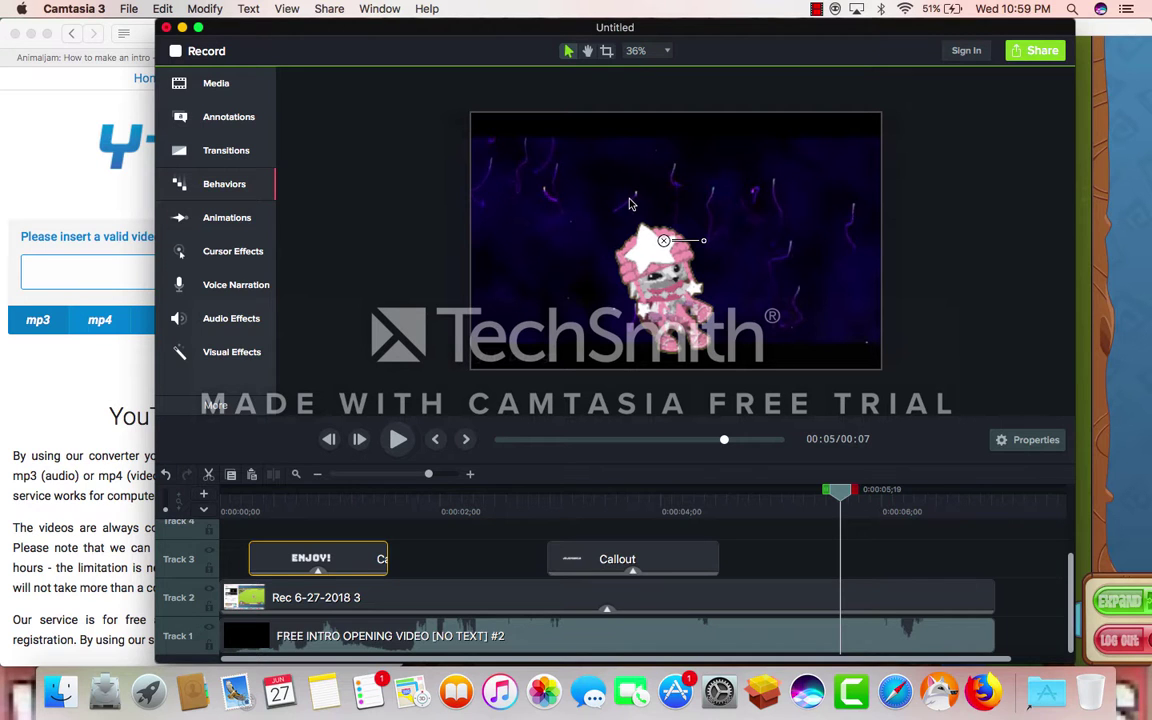
{"action": "left_click", "coordinate": [1125, 116]}
{"action": "left_click", "coordinate": [578, 382]}
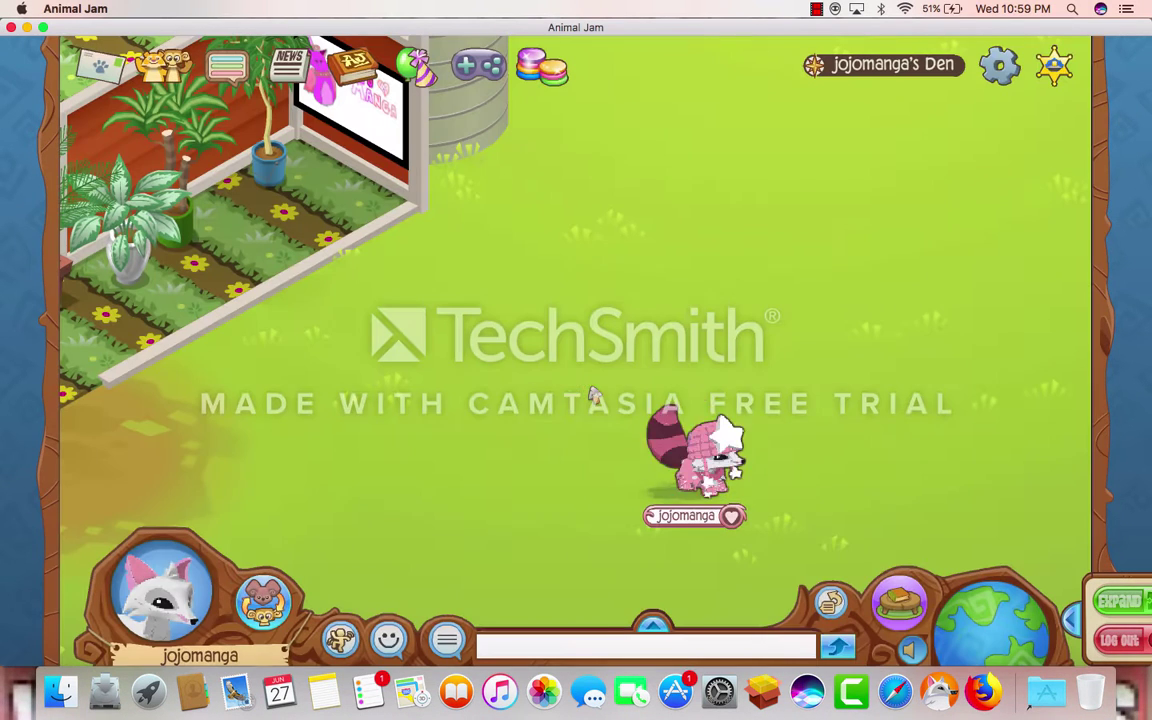
{"action": "left_click", "coordinate": [851, 692]}
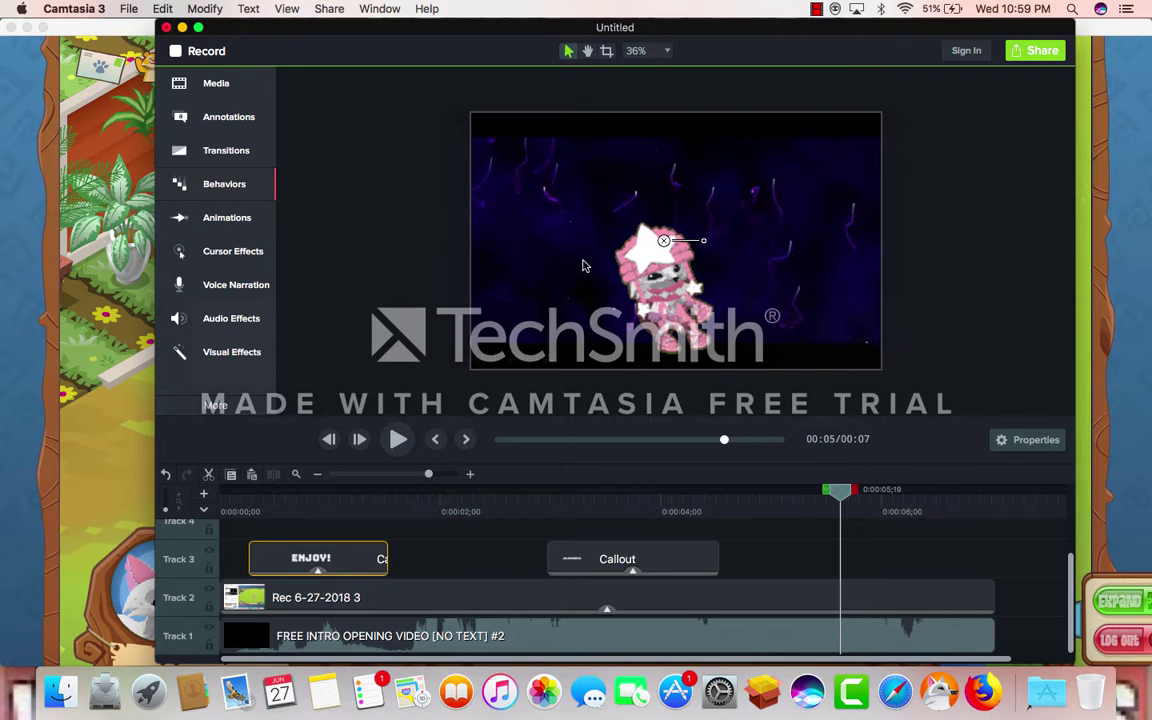
Examine the edges of the character's cut-out up close on the paused frame, then view the whole canvas again
{"action": "scroll", "coordinate": [496, 175], "scroll_direction": "up", "scroll_amount": 10}
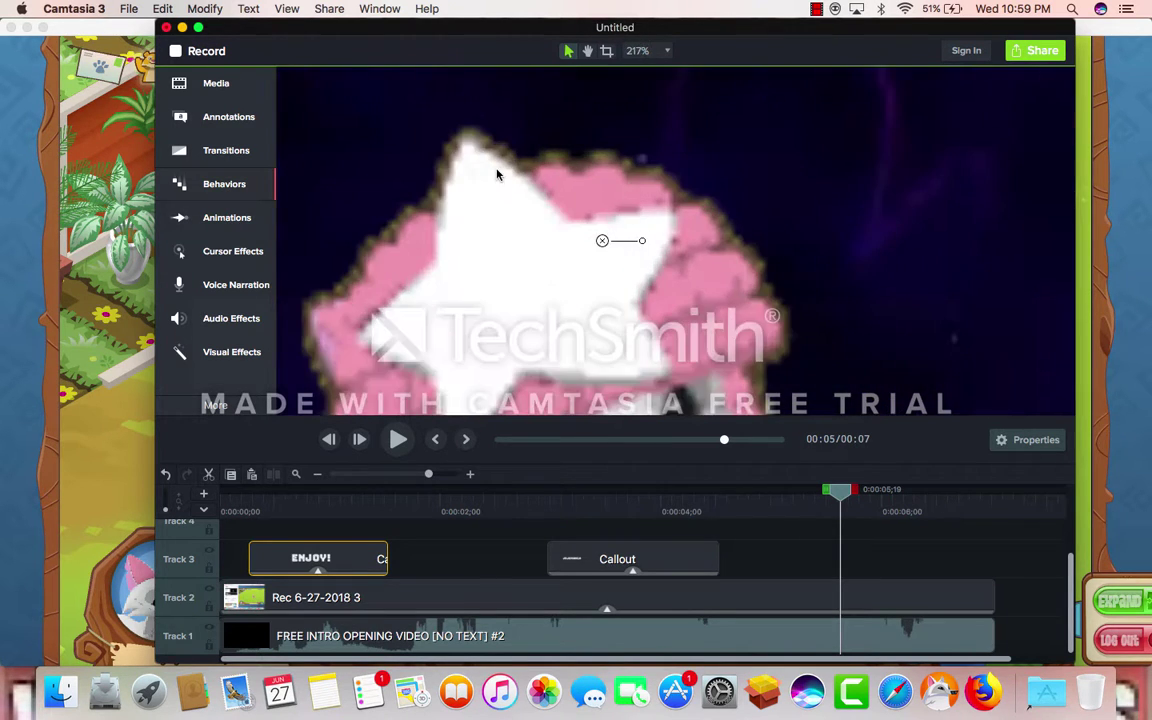
{"action": "scroll", "coordinate": [496, 175], "scroll_direction": "down", "scroll_amount": 10}
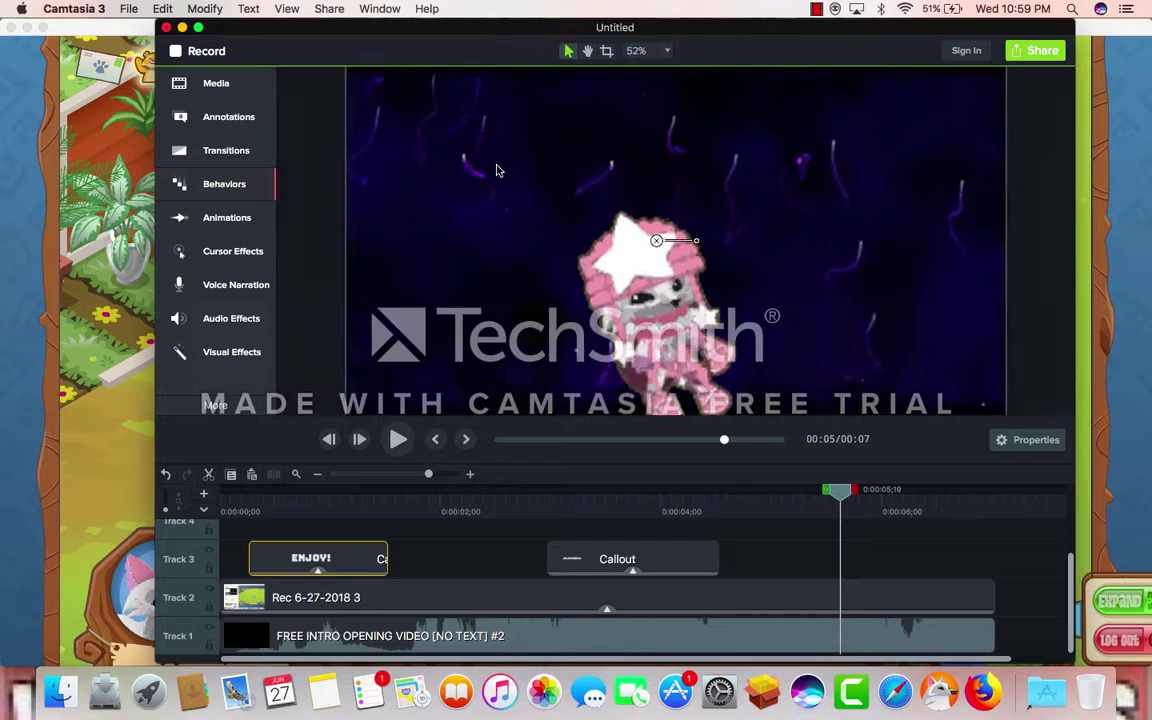
{"action": "scroll", "coordinate": [498, 170], "scroll_direction": "down", "scroll_amount": 4}
{"action": "scroll", "coordinate": [499, 168], "scroll_direction": "up", "scroll_amount": 8}
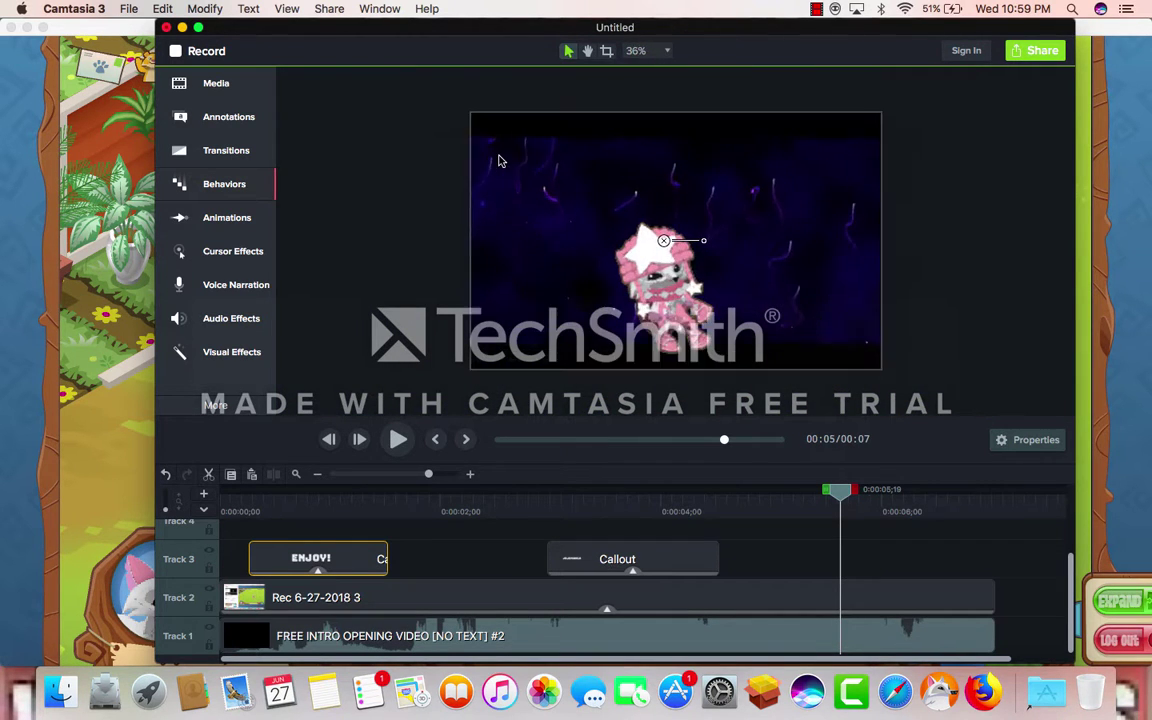
{"action": "scroll", "coordinate": [500, 161], "scroll_direction": "up", "scroll_amount": 10}
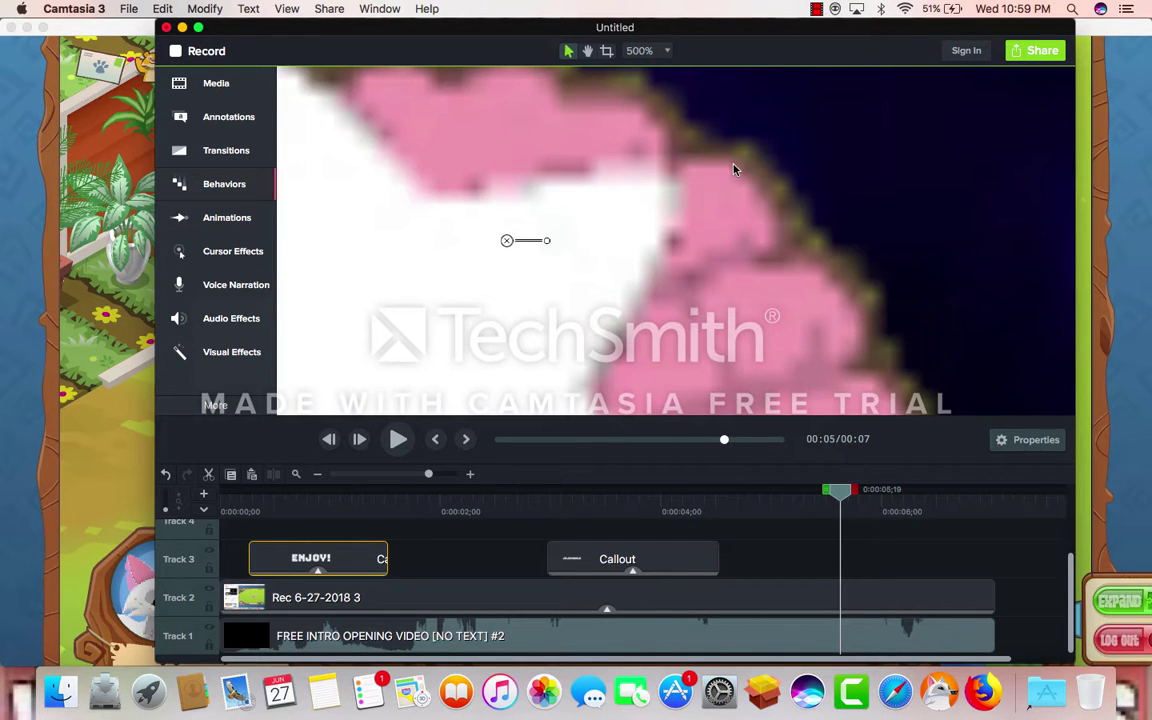
{"action": "scroll", "coordinate": [753, 153], "scroll_direction": "down", "scroll_amount": 15}
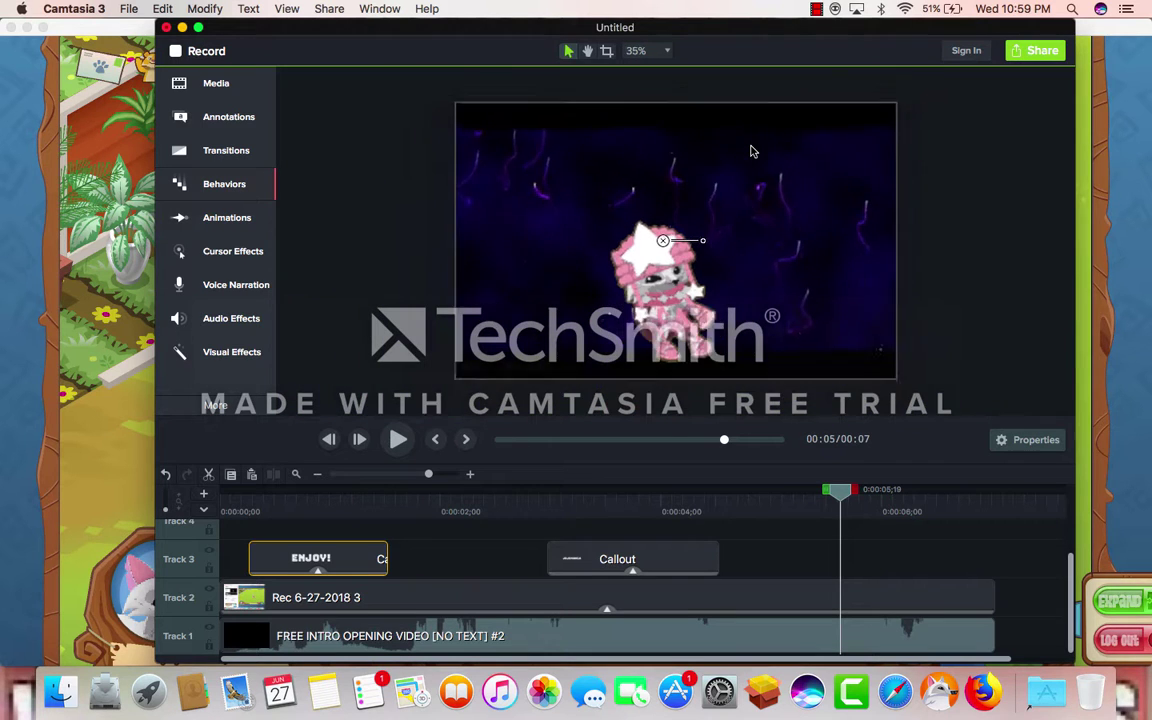
Set the softness of the Remove a Color effect on the Rec 6-27-2018 3 clip to 8%
{"action": "left_click", "coordinate": [515, 598]}
{"action": "left_click", "coordinate": [1027, 441]}
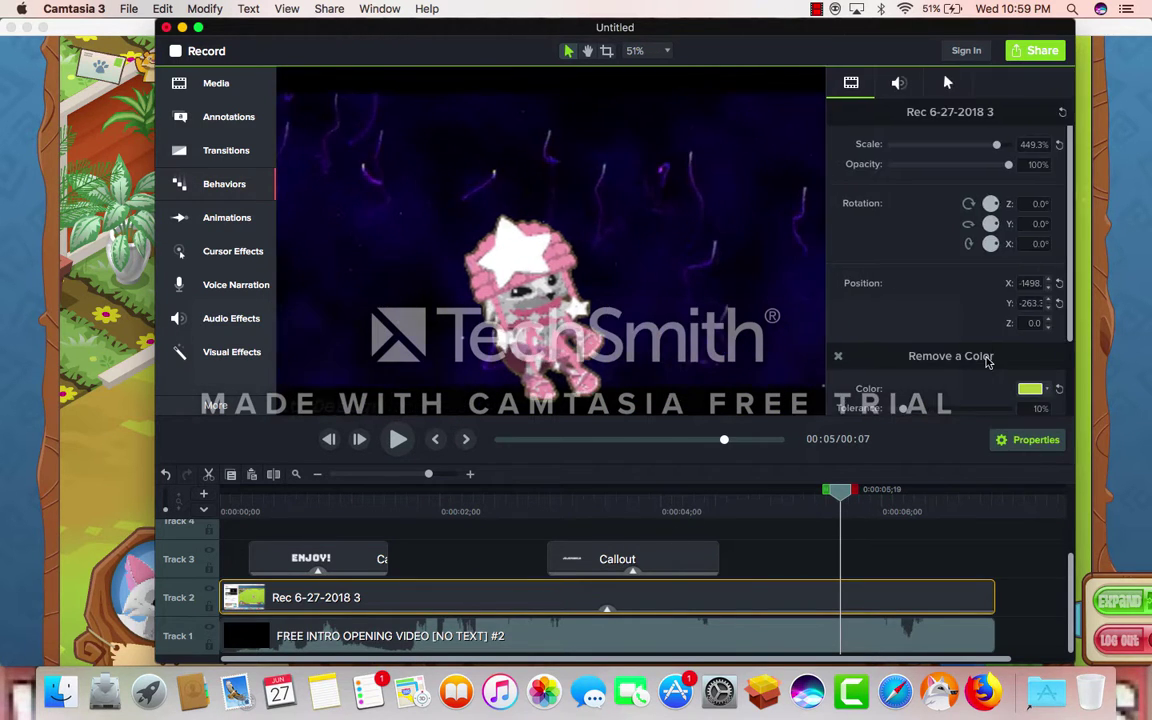
{"action": "scroll", "coordinate": [940, 398], "scroll_direction": "down", "scroll_amount": 2}
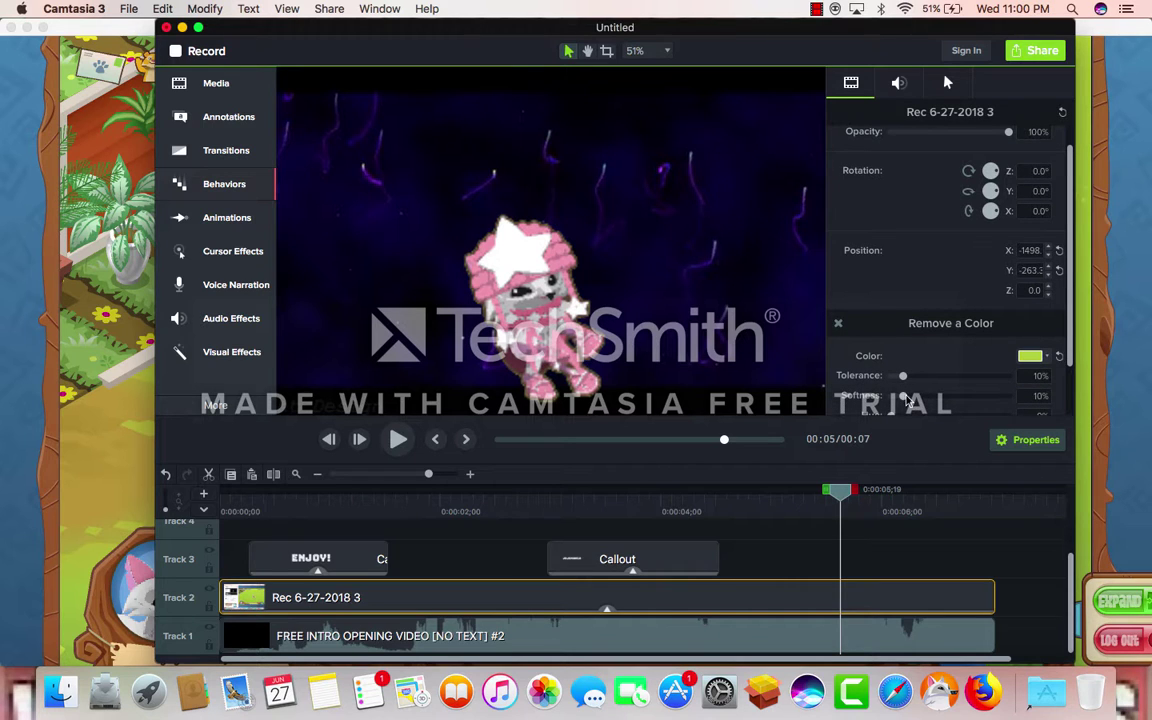
{"action": "left_click_drag", "start_coordinate": [901, 403], "coordinate": [879, 410]}
Try Remove a Color tolerances of about 45%, 0% and 60% on the character recording
{"action": "left_click_drag", "start_coordinate": [919, 387], "coordinate": [948, 388]}
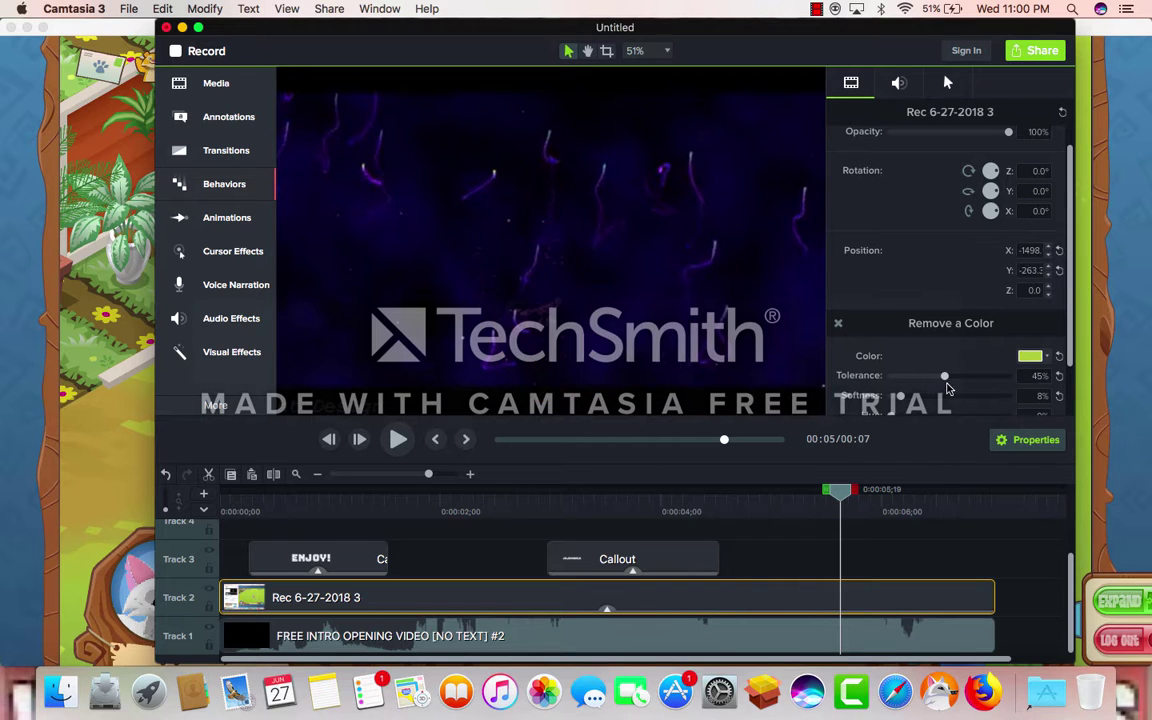
{"action": "left_click_drag", "start_coordinate": [1043, 380], "coordinate": [678, 405]}
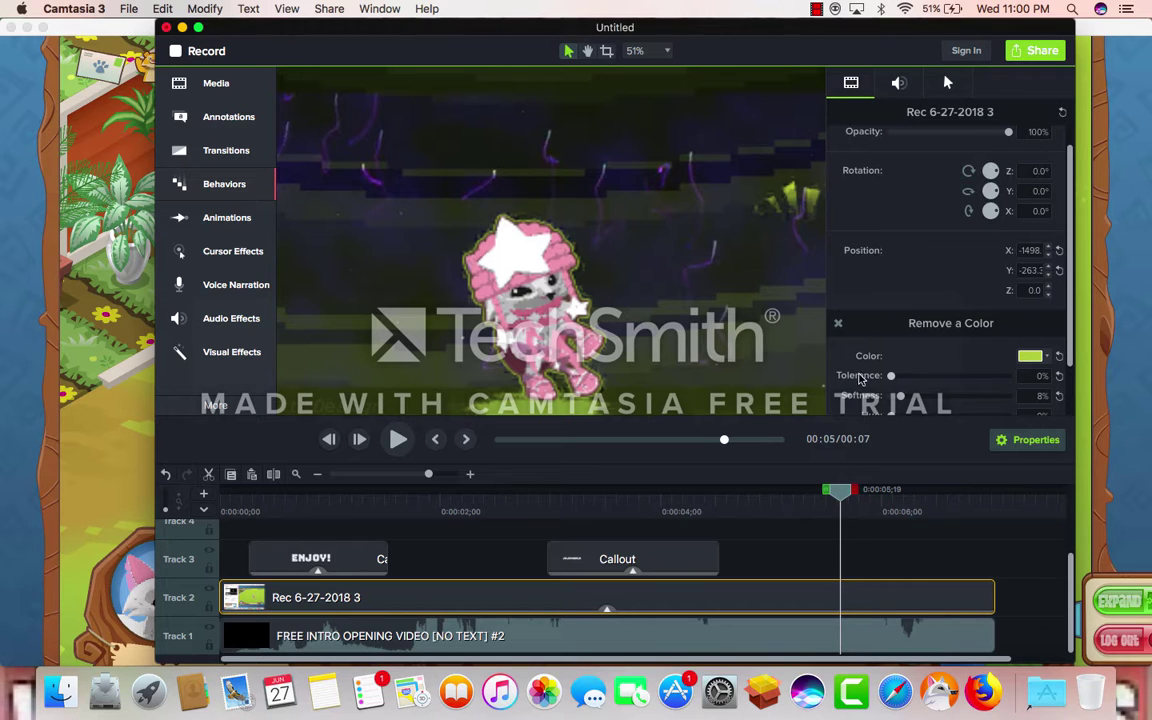
{"action": "left_click_drag", "start_coordinate": [876, 380], "coordinate": [1150, 338]}
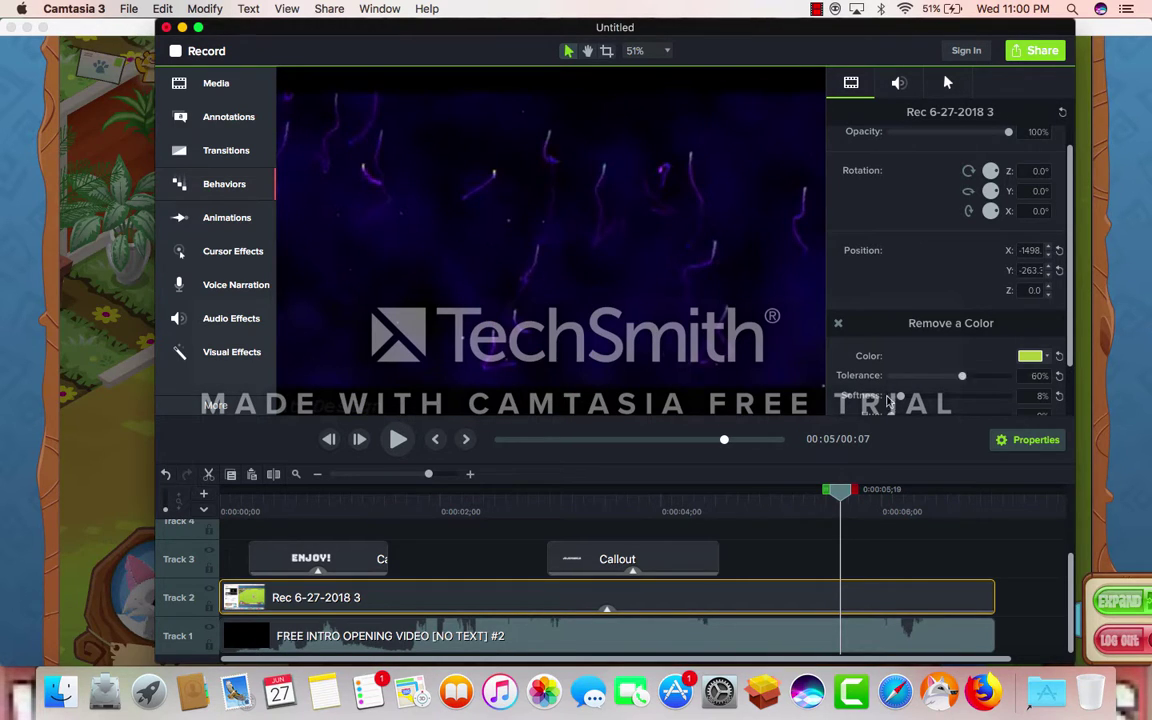
Dismiss the Hey Jammers! tip in Animal Jam and switch back to Camtasia
{"action": "left_click", "coordinate": [1150, 338]}
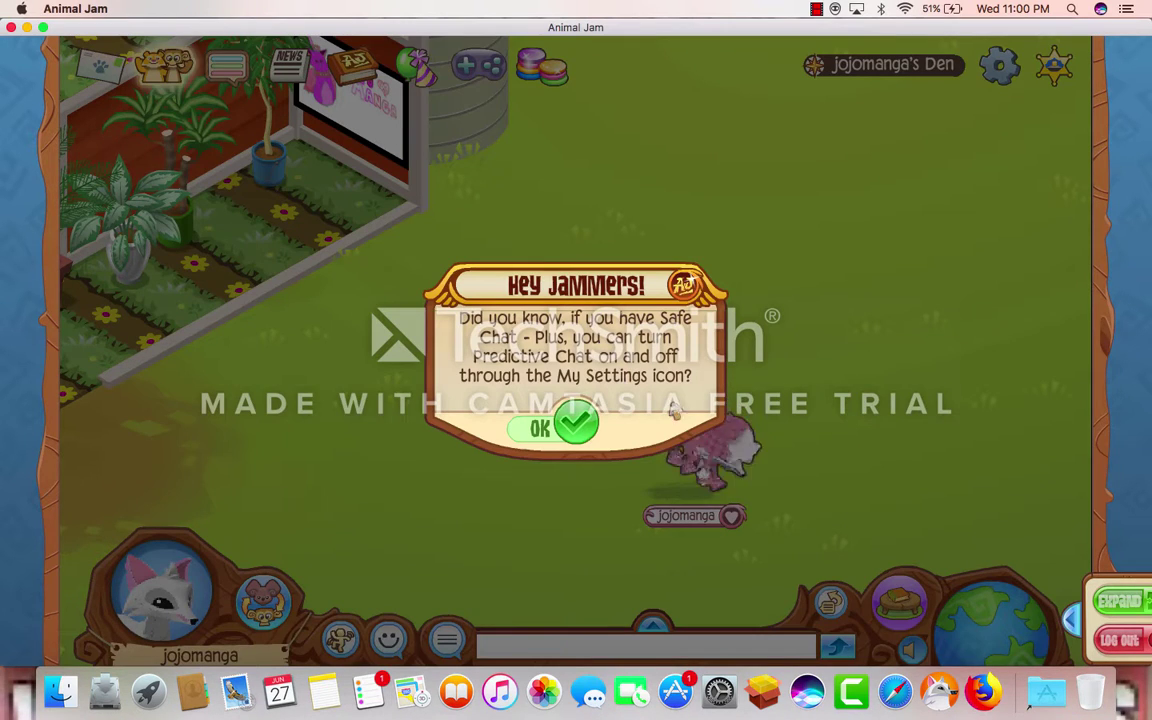
{"action": "left_click", "coordinate": [560, 427]}
{"action": "left_click", "coordinate": [841, 702]}
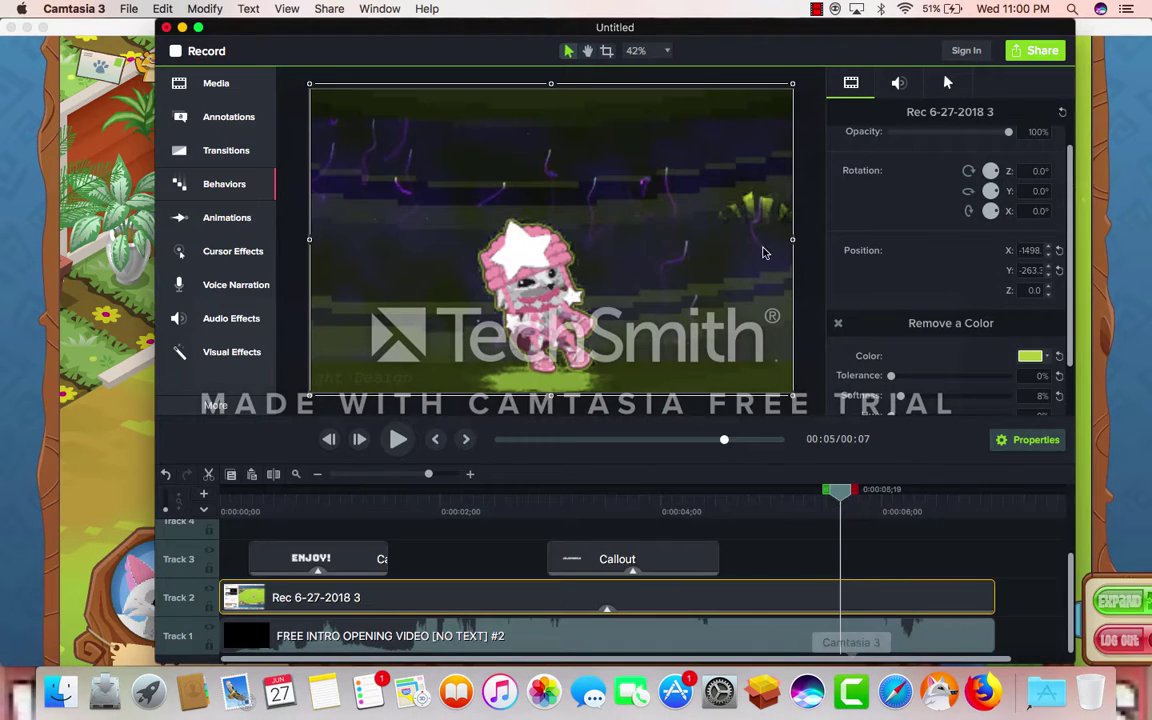
Set the Remove a Color tolerance to 21% and play the first two seconds of the intro
{"action": "left_click_drag", "start_coordinate": [896, 372], "coordinate": [924, 391]}
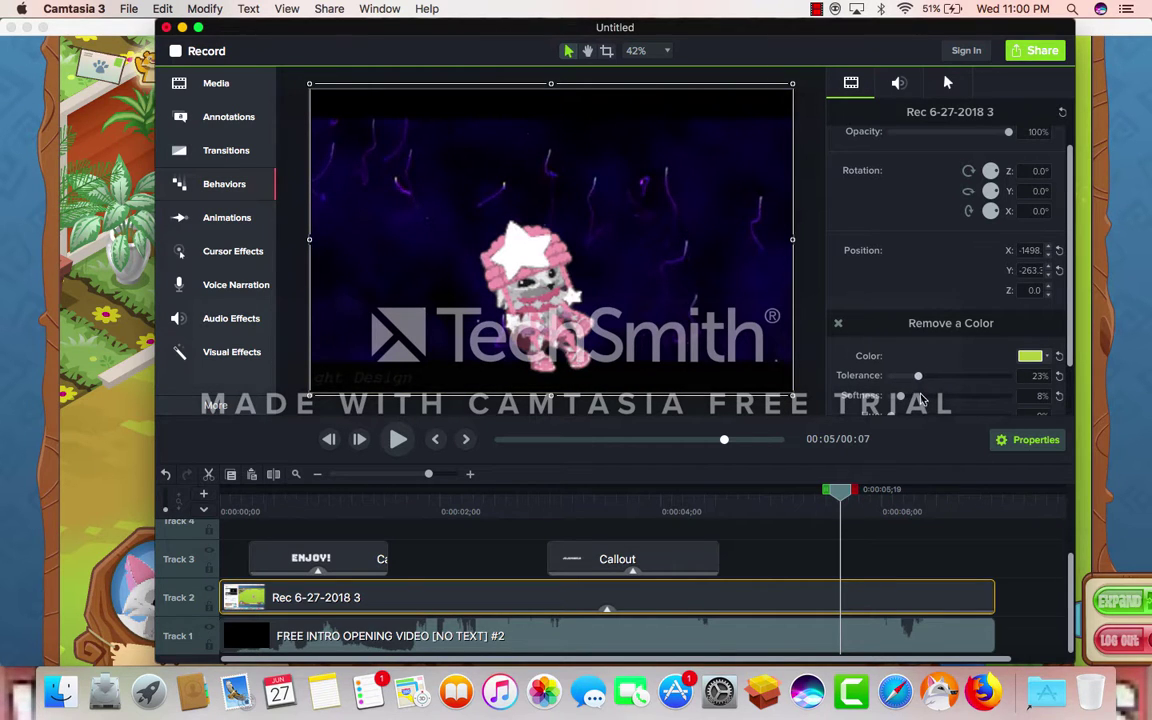
{"action": "key", "text": "Home"}
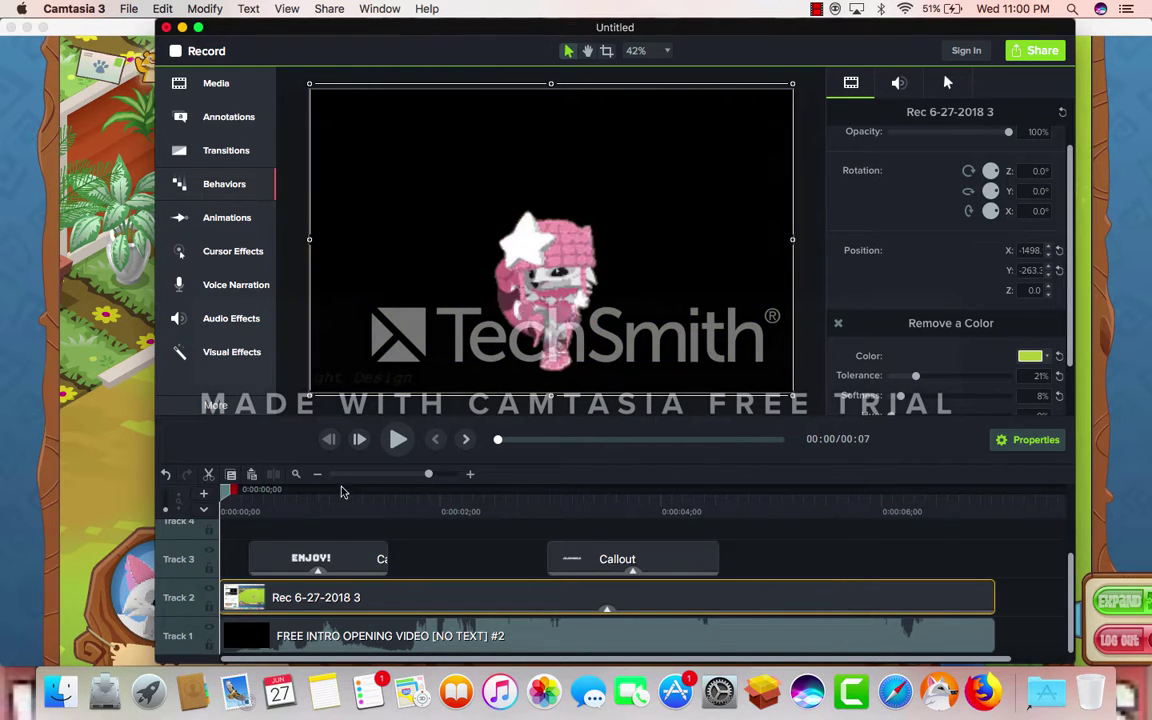
{"action": "left_click", "coordinate": [384, 441]}
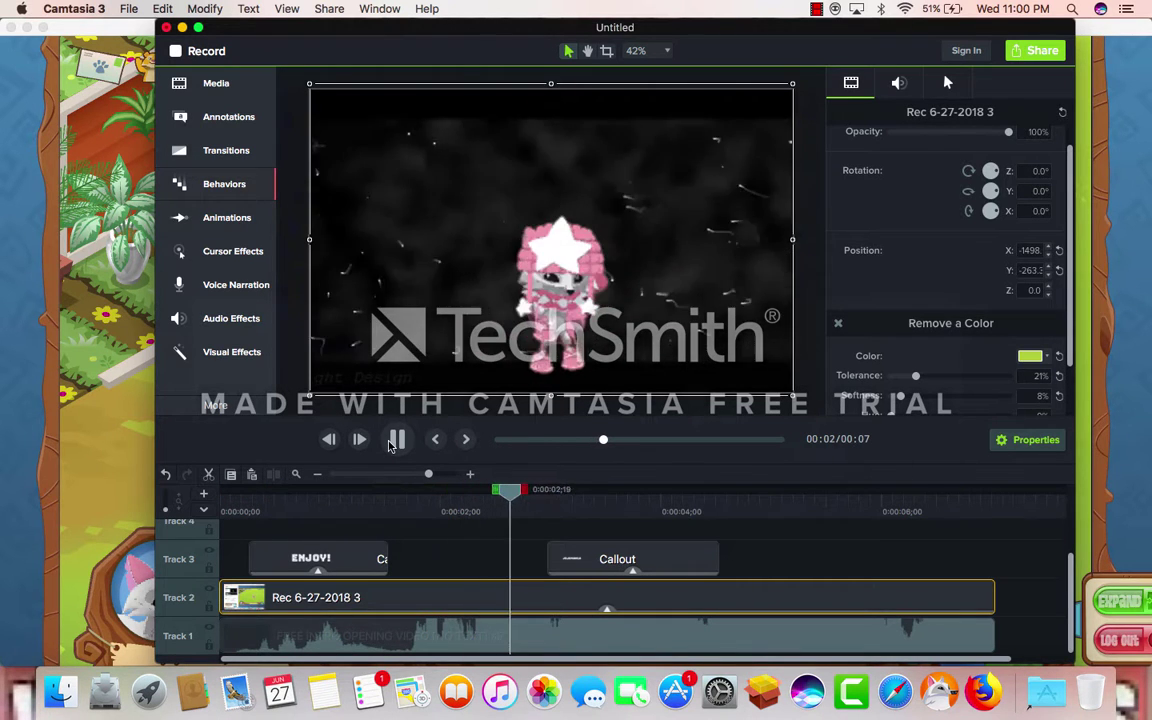
{"action": "left_click", "coordinate": [384, 441]}
Inspect the outline of the character's pink hat and white star up close on the paused frame
{"action": "scroll", "coordinate": [533, 328], "scroll_direction": "down", "scroll_amount": 3}
{"action": "scroll", "coordinate": [533, 328], "scroll_direction": "up", "scroll_amount": 10}
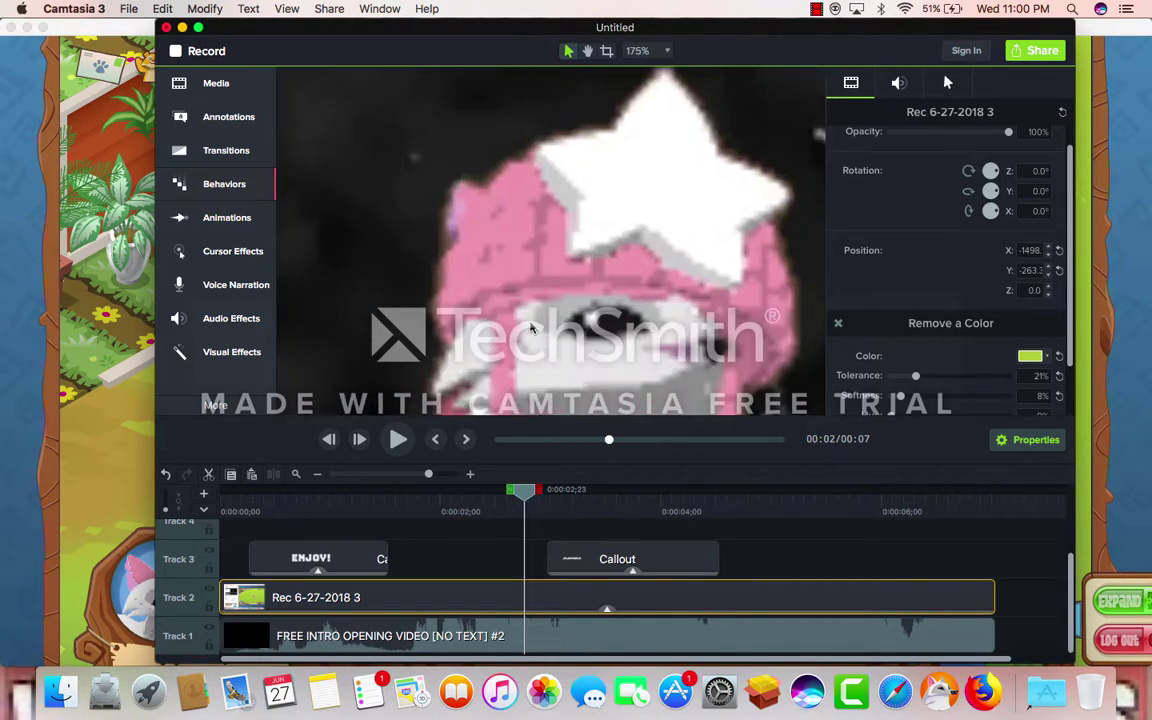
{"action": "scroll", "coordinate": [408, 165], "scroll_direction": "down", "scroll_amount": 3}
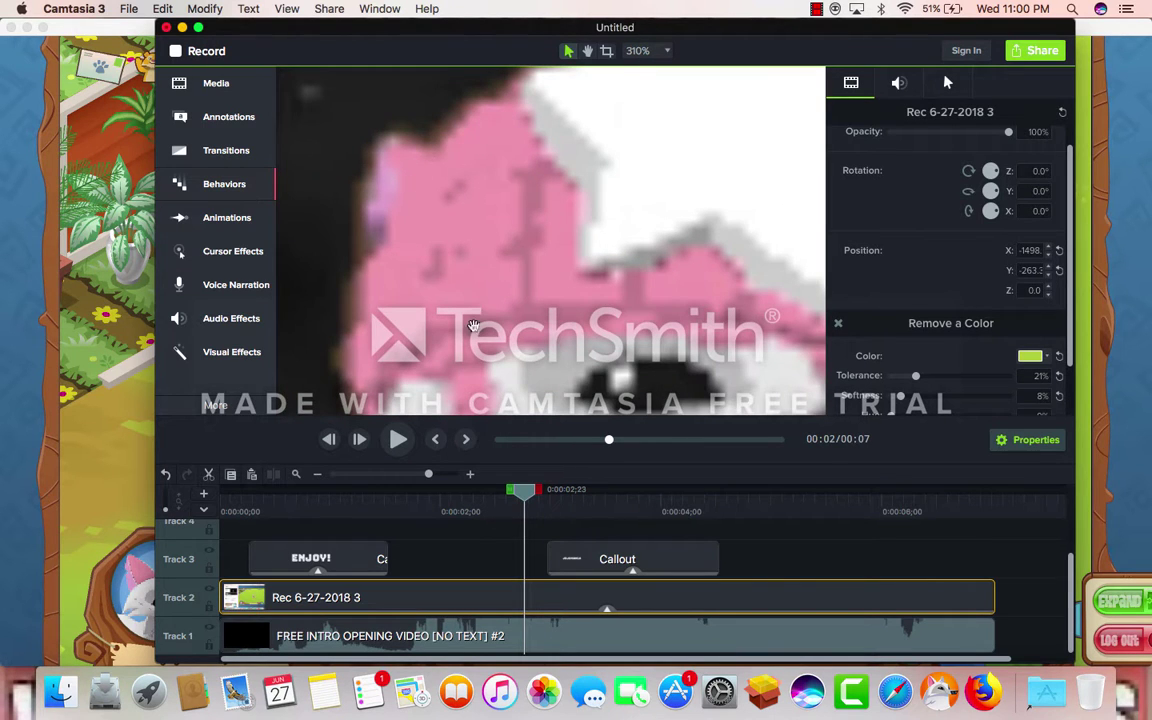
{"action": "left_click_drag", "start_coordinate": [522, 268], "coordinate": [498, 300]}
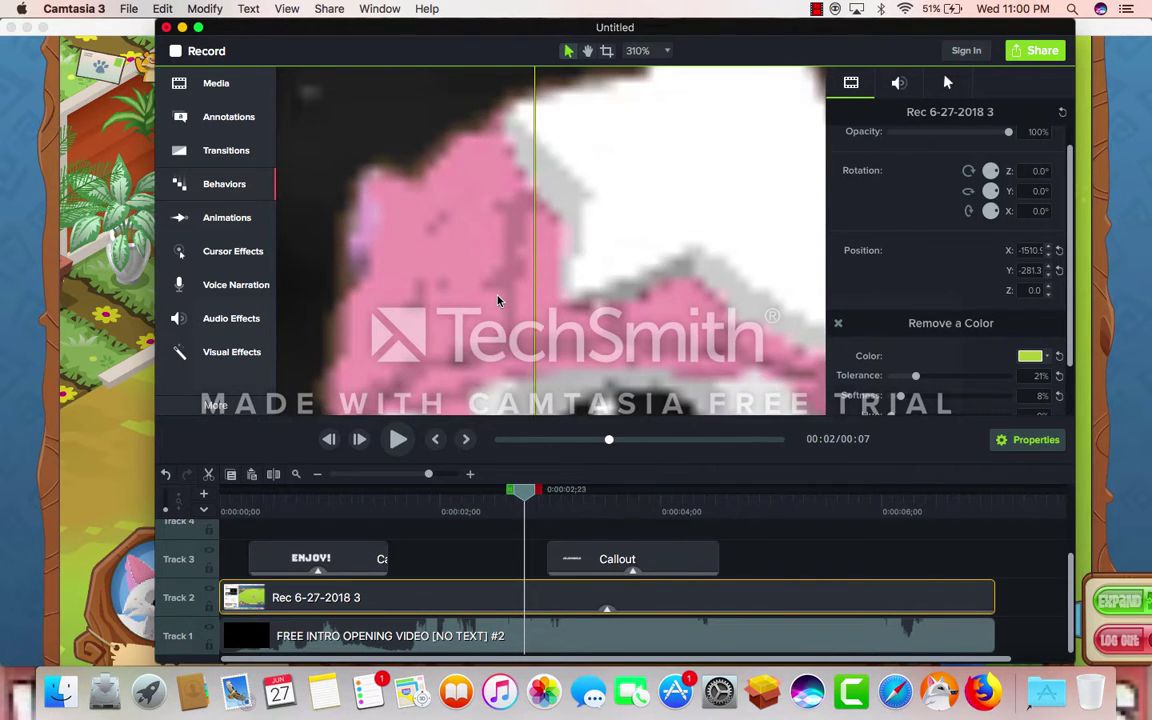
{"action": "left_click", "coordinate": [588, 51]}
{"action": "mouse_move", "coordinate": [486, 211]}
{"action": "left_mouse_down"}
{"action": "mouse_move", "coordinate": [509, 239]}
{"action": "mouse_move", "coordinate": [502, 228]}
{"action": "left_mouse_up"}
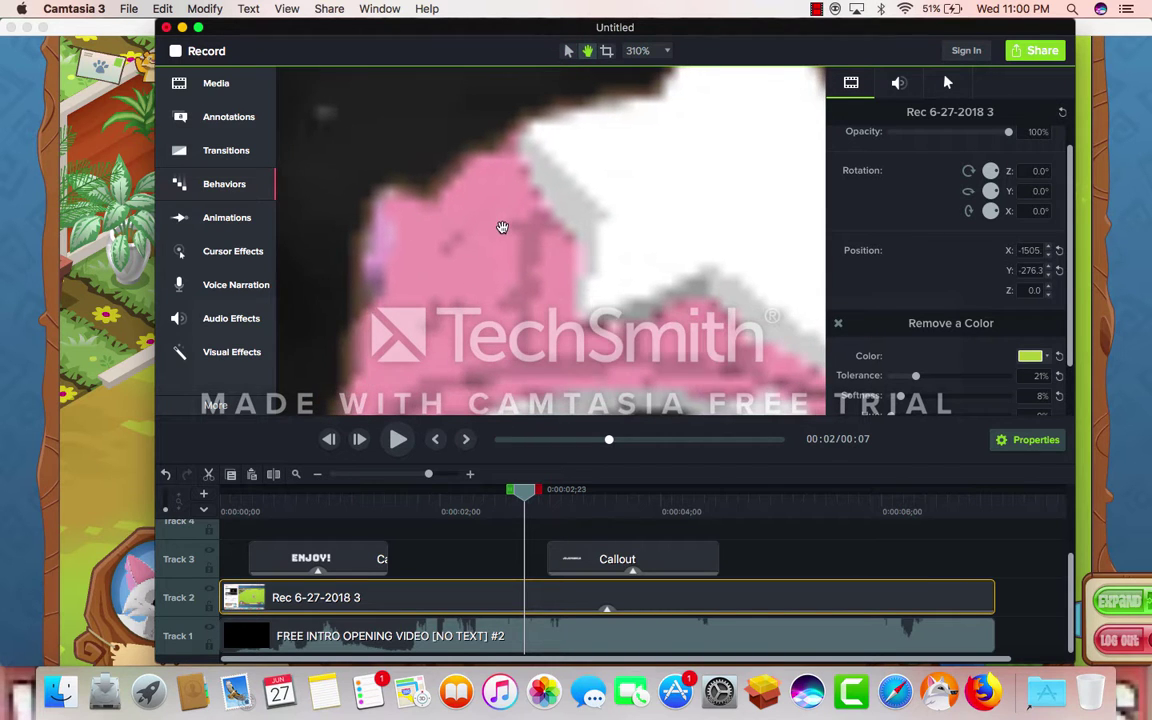
{"action": "scroll", "coordinate": [543, 345], "scroll_direction": "down", "scroll_amount": 10}
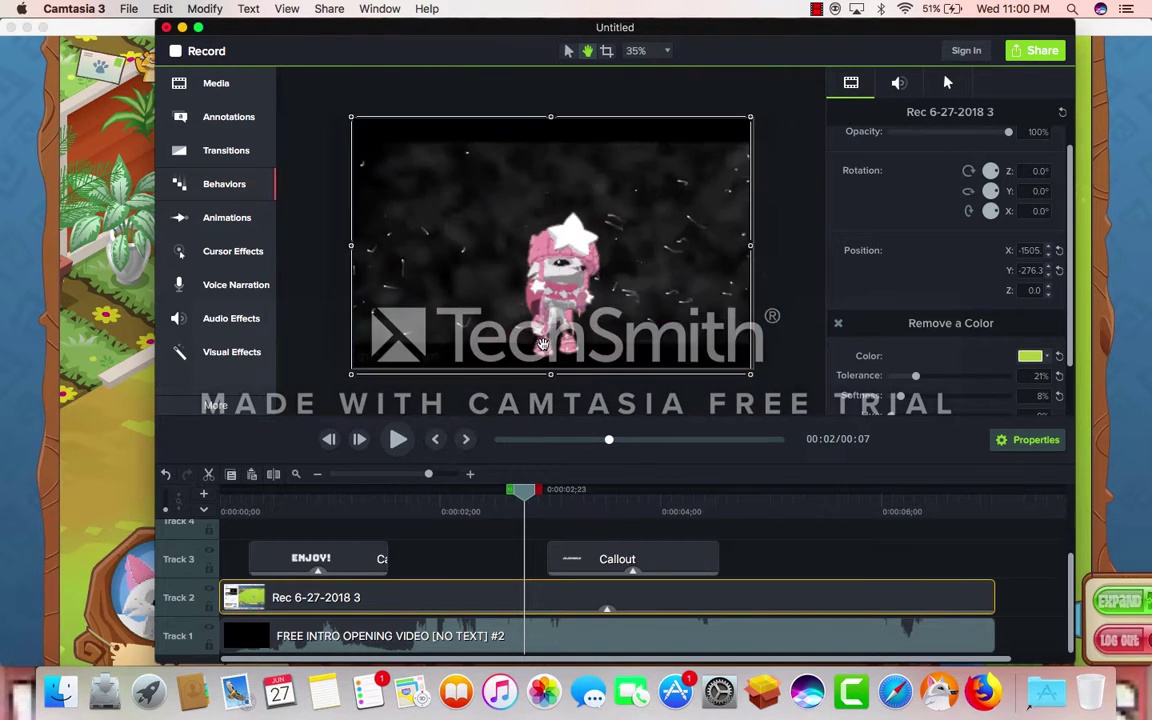
{"action": "scroll", "coordinate": [543, 345], "scroll_direction": "down", "scroll_amount": 3}
{"action": "scroll", "coordinate": [543, 345], "scroll_direction": "up", "scroll_amount": 5}
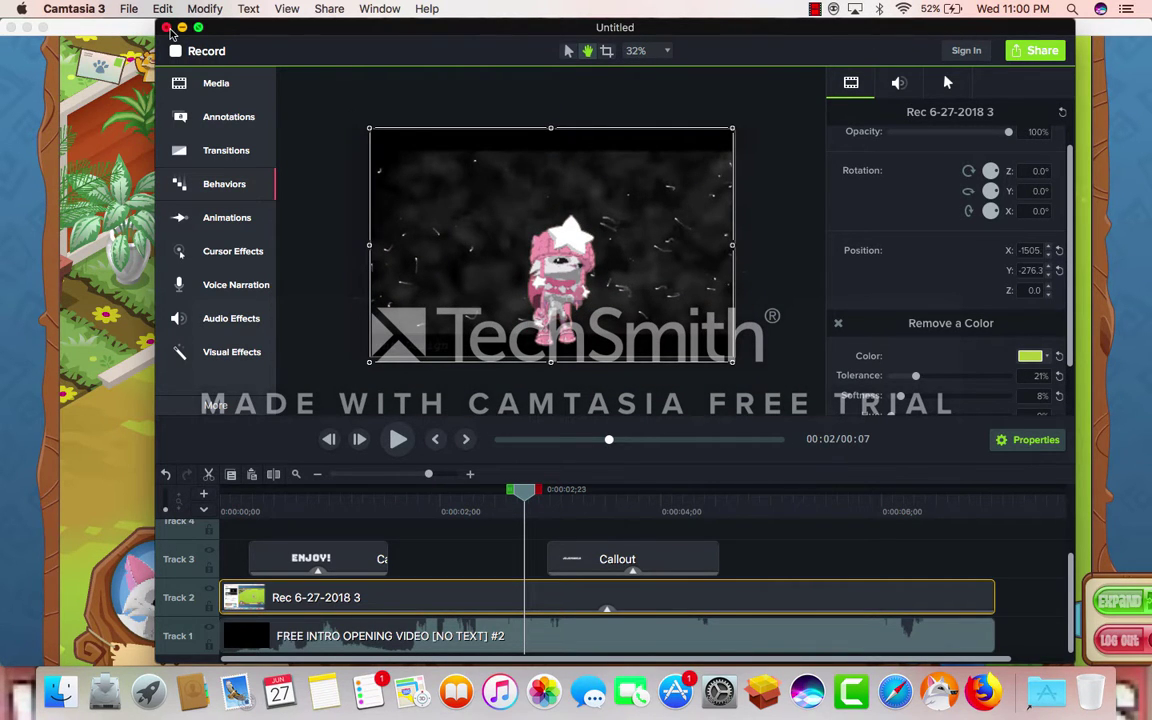
Try to save the project as a standalone project named Untitled in Documents
{"action": "left_click", "coordinate": [167, 28]}
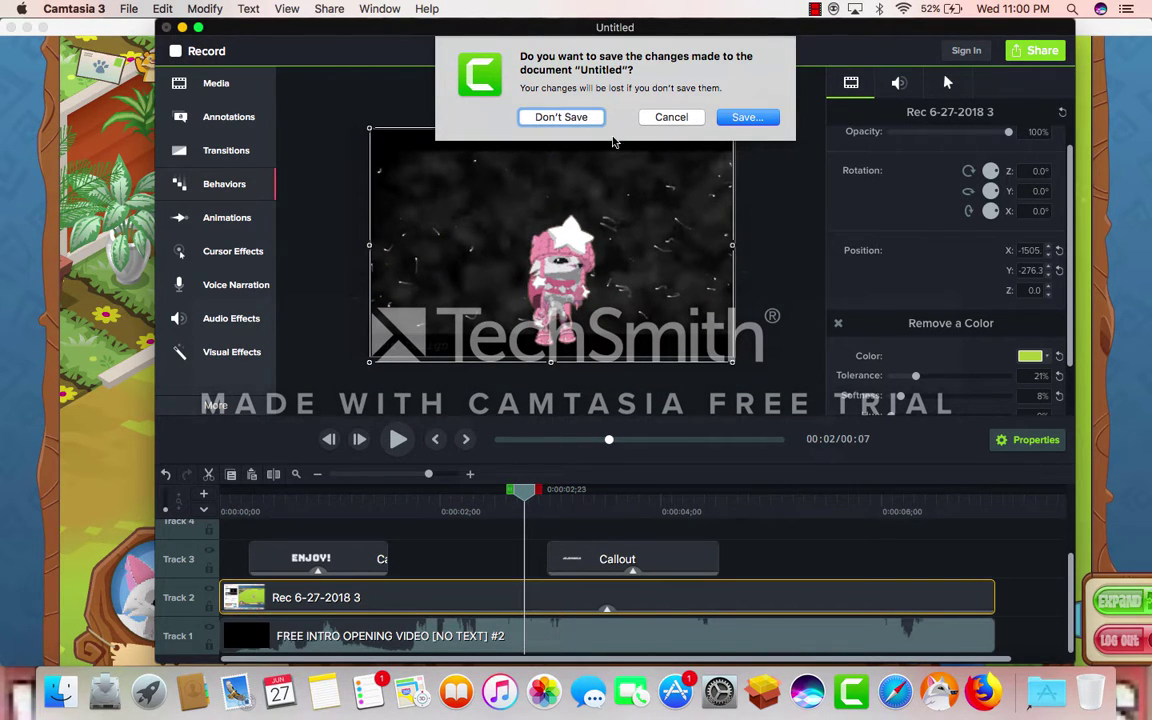
{"action": "left_click", "coordinate": [729, 119]}
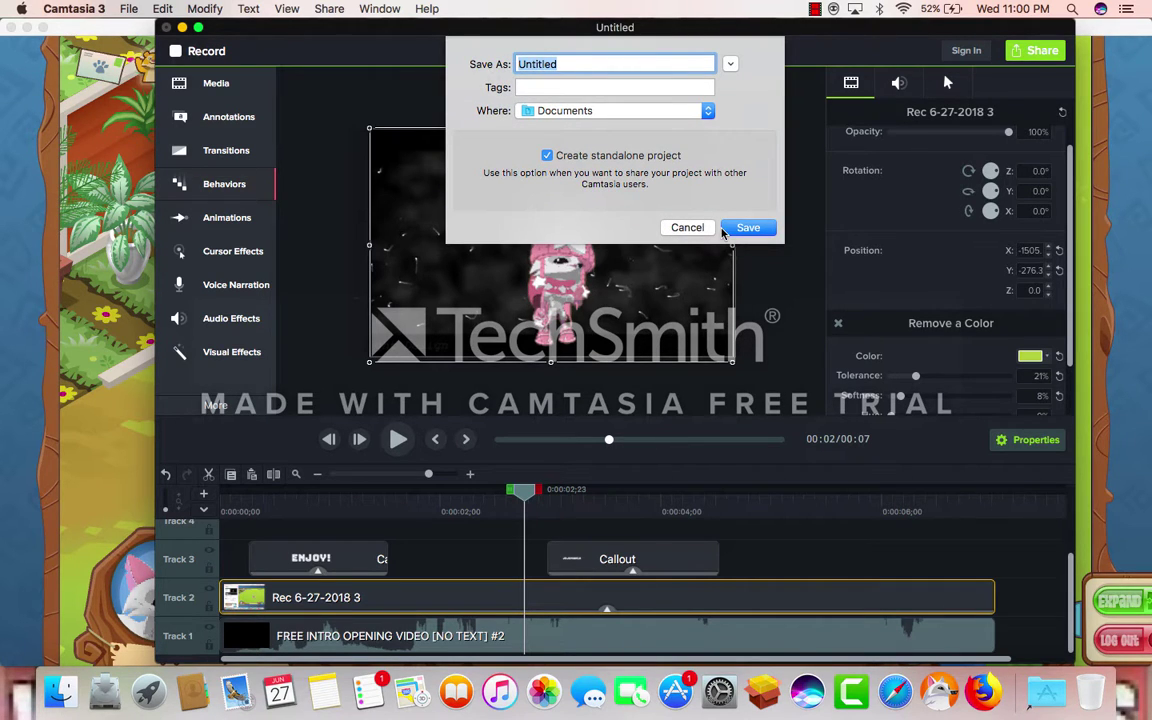
{"action": "left_click", "coordinate": [724, 228]}
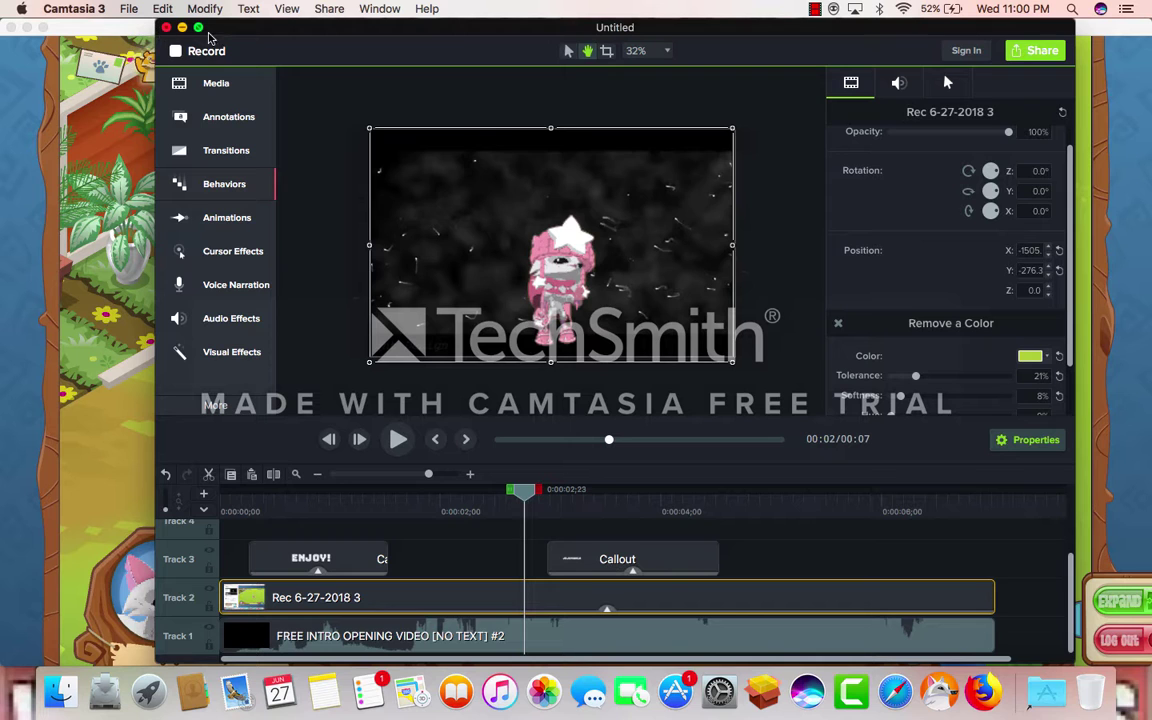
Close the Camtasia project without saving its changes
{"action": "left_click_drag", "start_coordinate": [640, 245], "coordinate": [625, 260]}
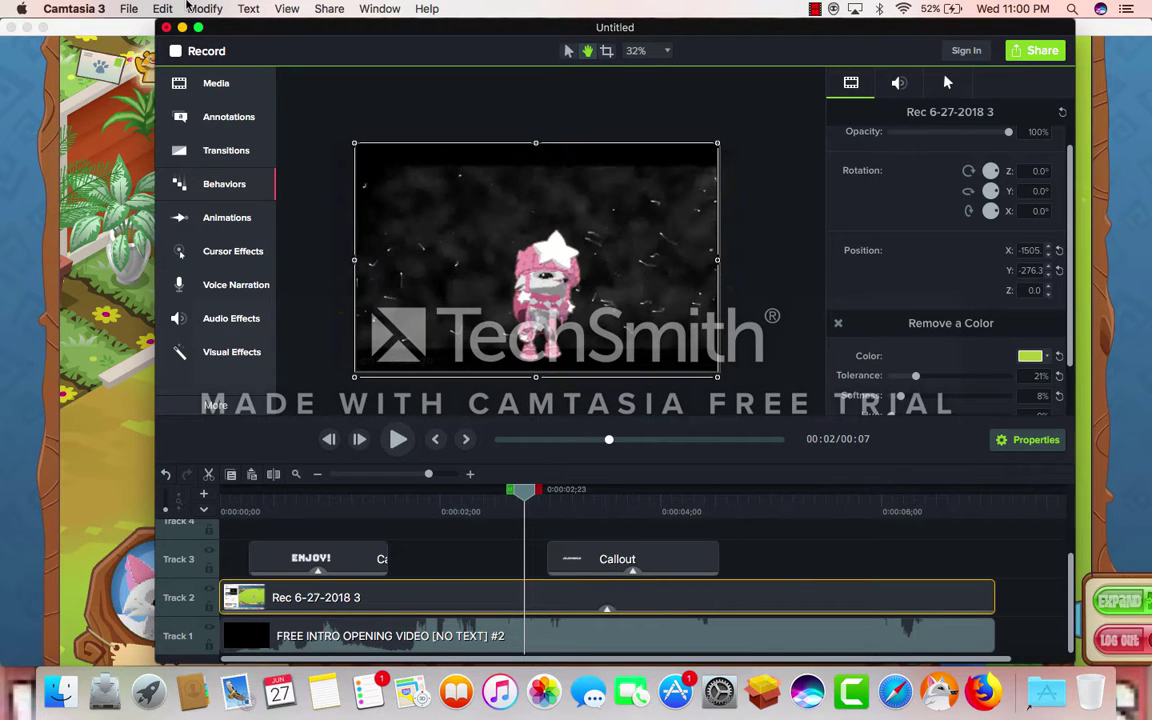
{"action": "left_click", "coordinate": [167, 28]}
{"action": "left_click", "coordinate": [556, 117]}
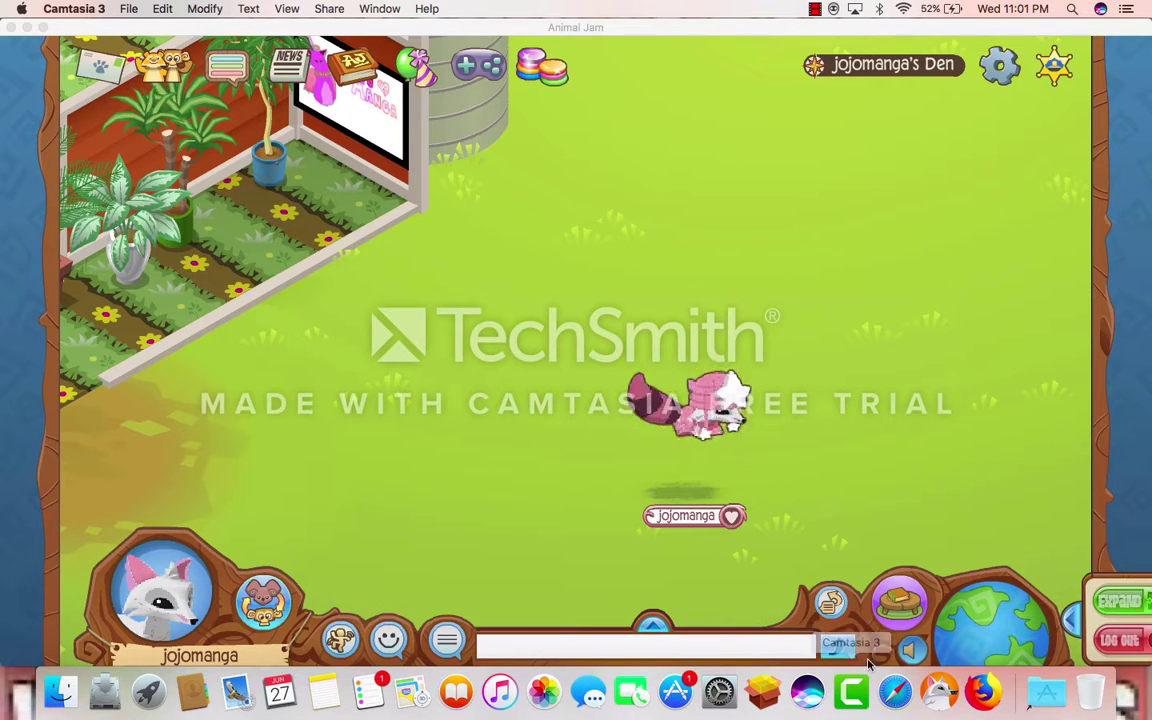
Switch to Safari and open the signed-in account's own channel page from the YouTube tab
{"action": "left_click", "coordinate": [895, 692]}
{"action": "left_click", "coordinate": [158, 57]}
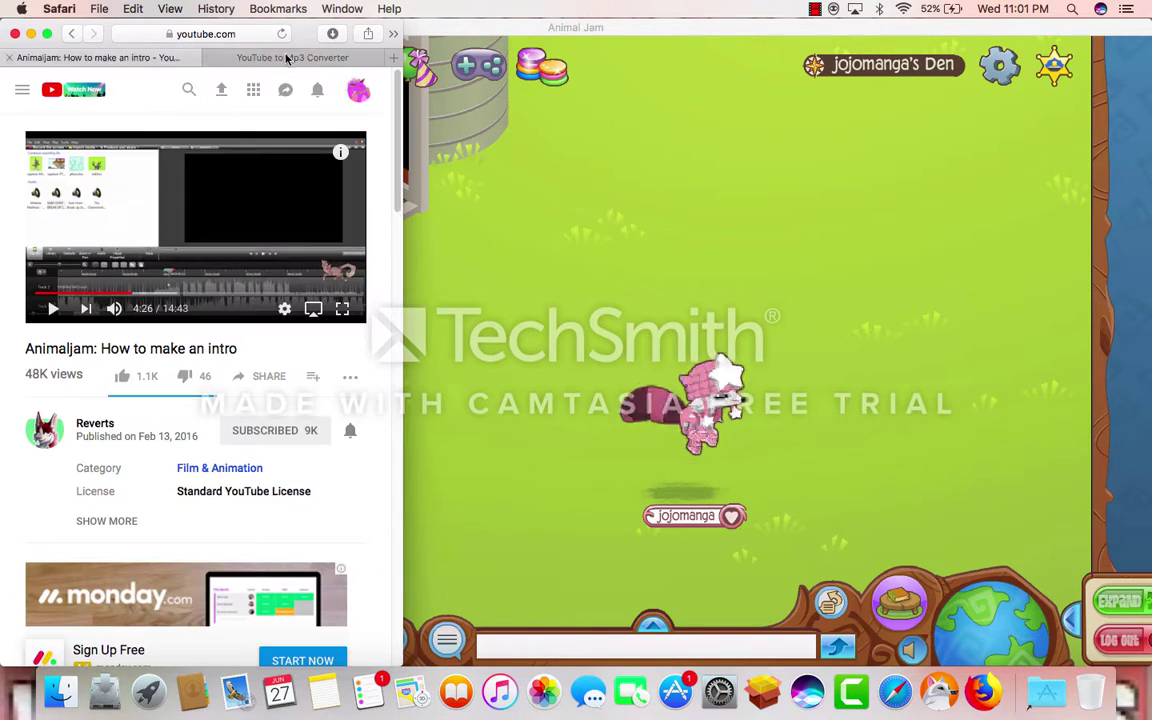
{"action": "left_click", "coordinate": [352, 90]}
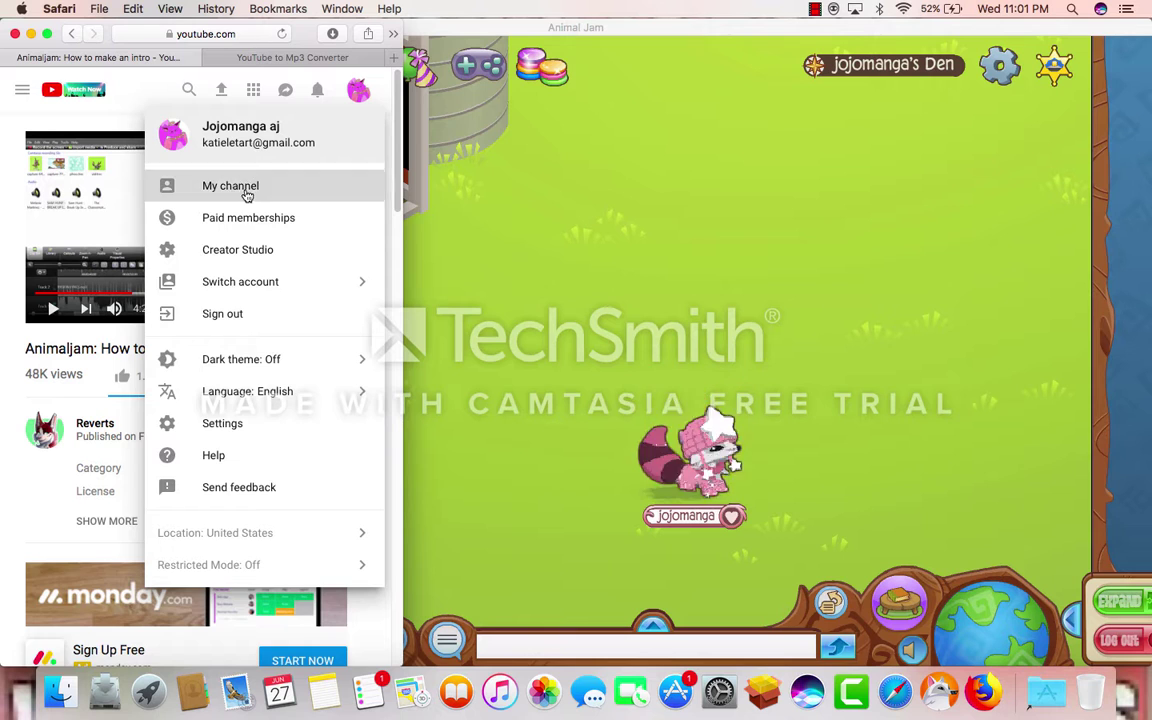
{"action": "left_click", "coordinate": [245, 190]}
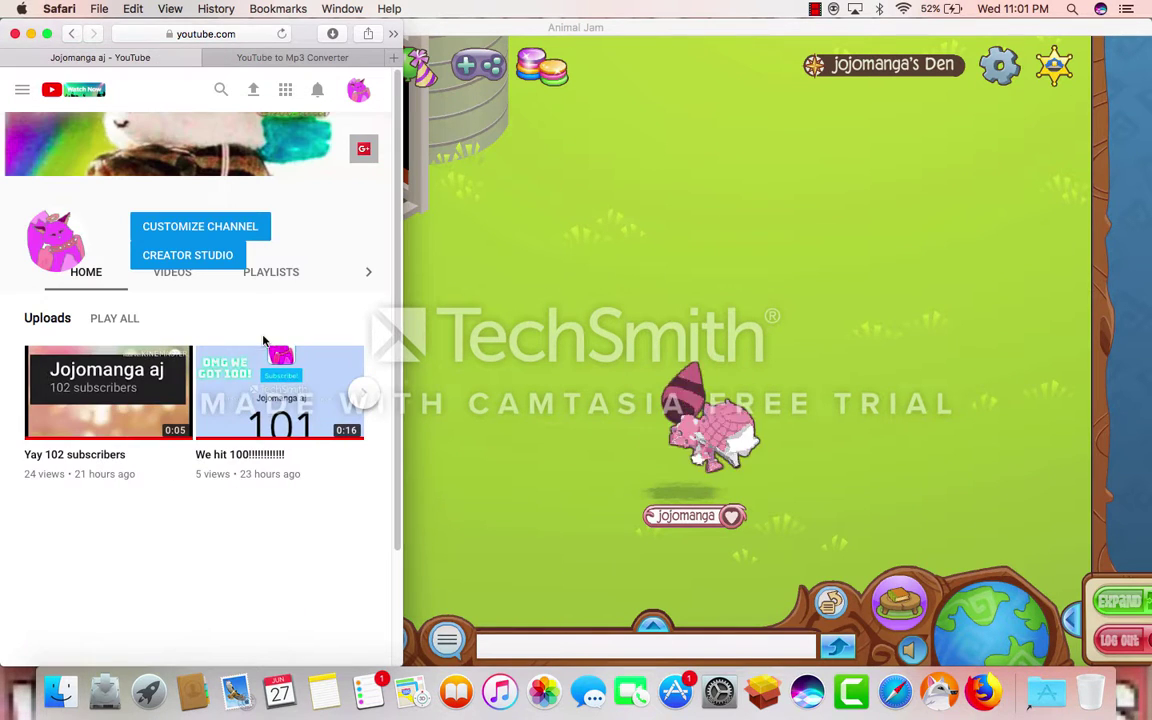
Browse the channel's uploads to the oldest intro videos and widen the browser window to about twice its width
{"action": "left_click", "coordinate": [366, 396]}
{"action": "left_click", "coordinate": [366, 396]}
{"action": "left_click", "coordinate": [366, 396]}
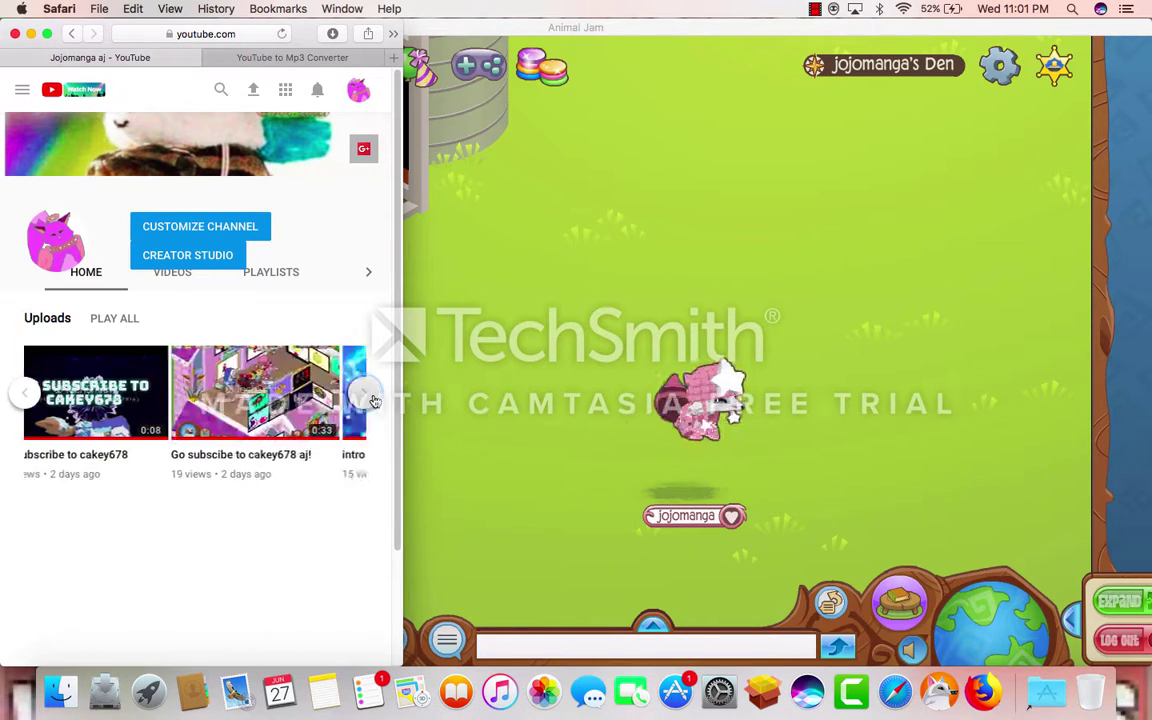
{"action": "left_click", "coordinate": [366, 396]}
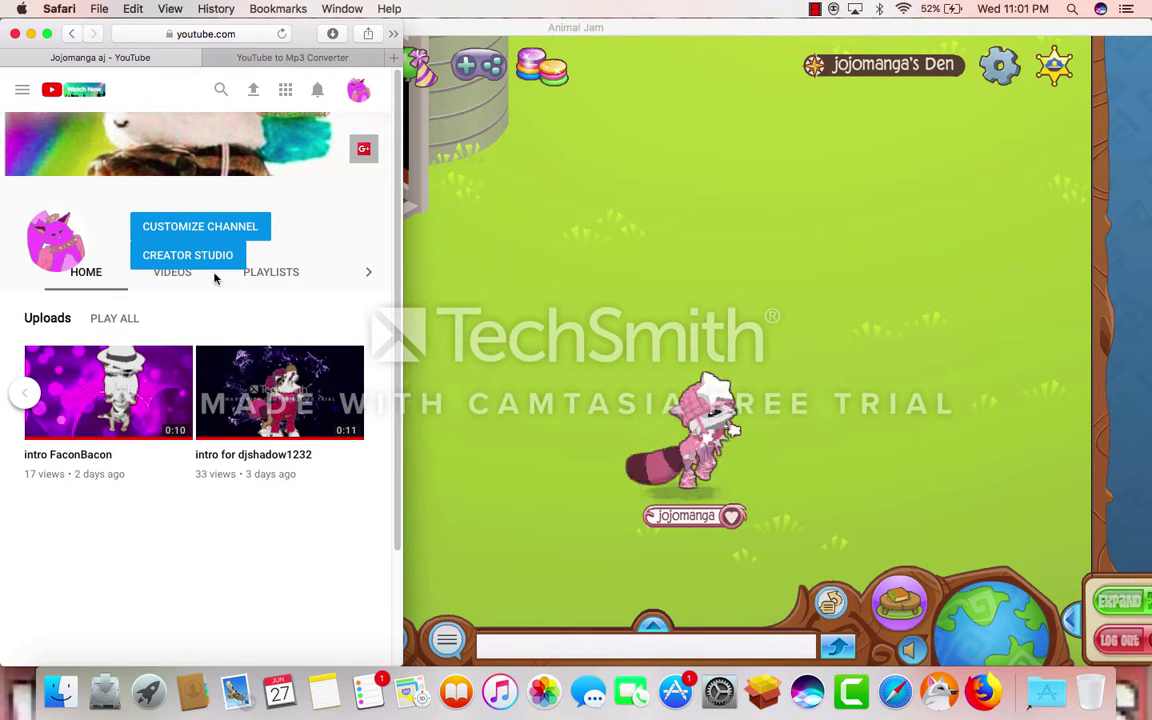
{"action": "left_click_drag", "start_coordinate": [402, 262], "coordinate": [815, 300]}
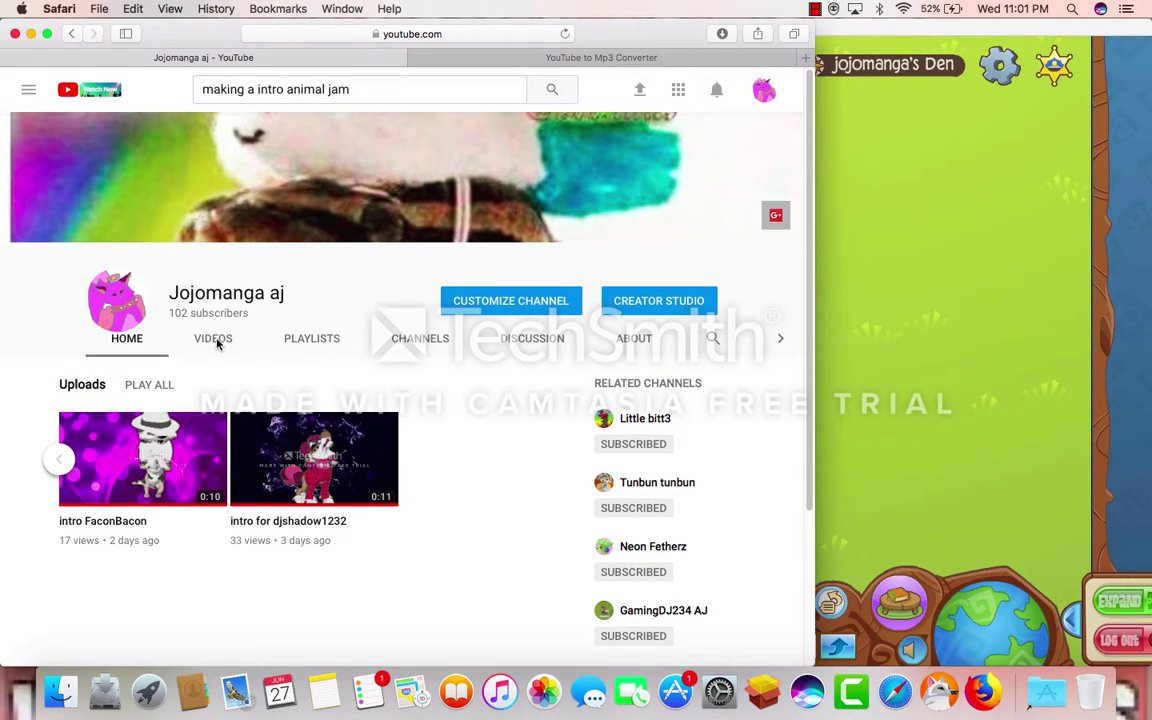
Browse the channel's full list of uploaded videos down to the older ones and play "outro for tunbuntunbun"
{"action": "scroll", "coordinate": [214, 366], "scroll_direction": "down", "scroll_amount": 3}
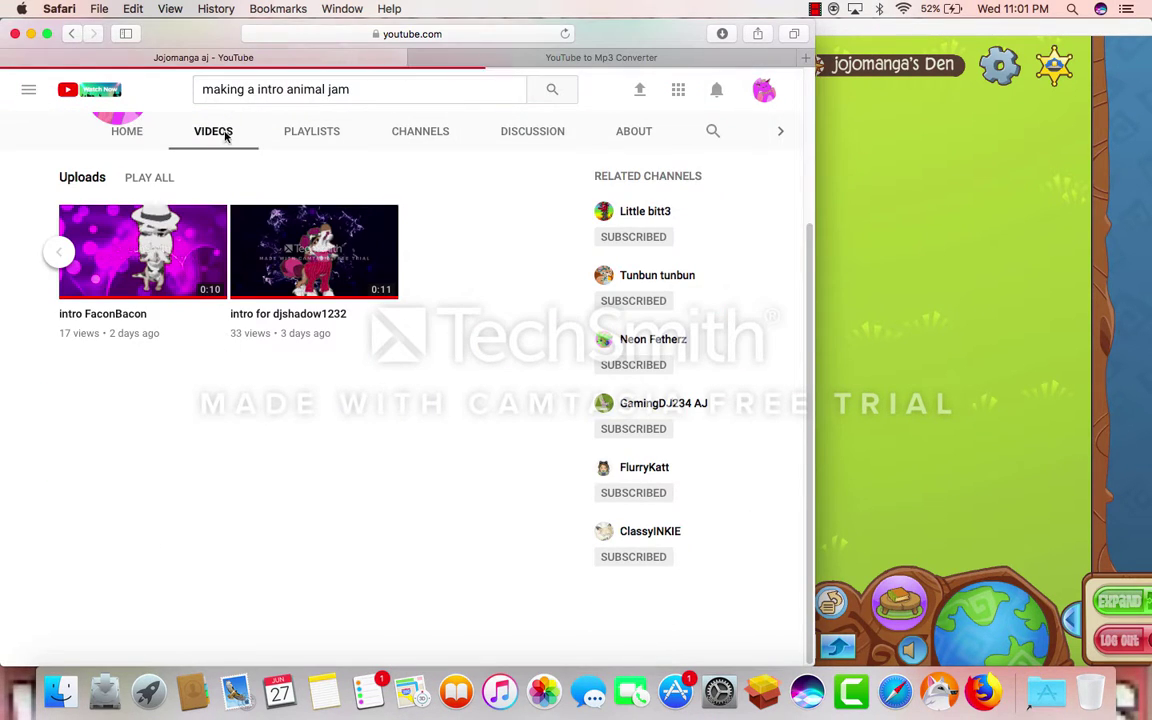
{"action": "scroll", "coordinate": [352, 522], "scroll_direction": "down", "scroll_amount": 10}
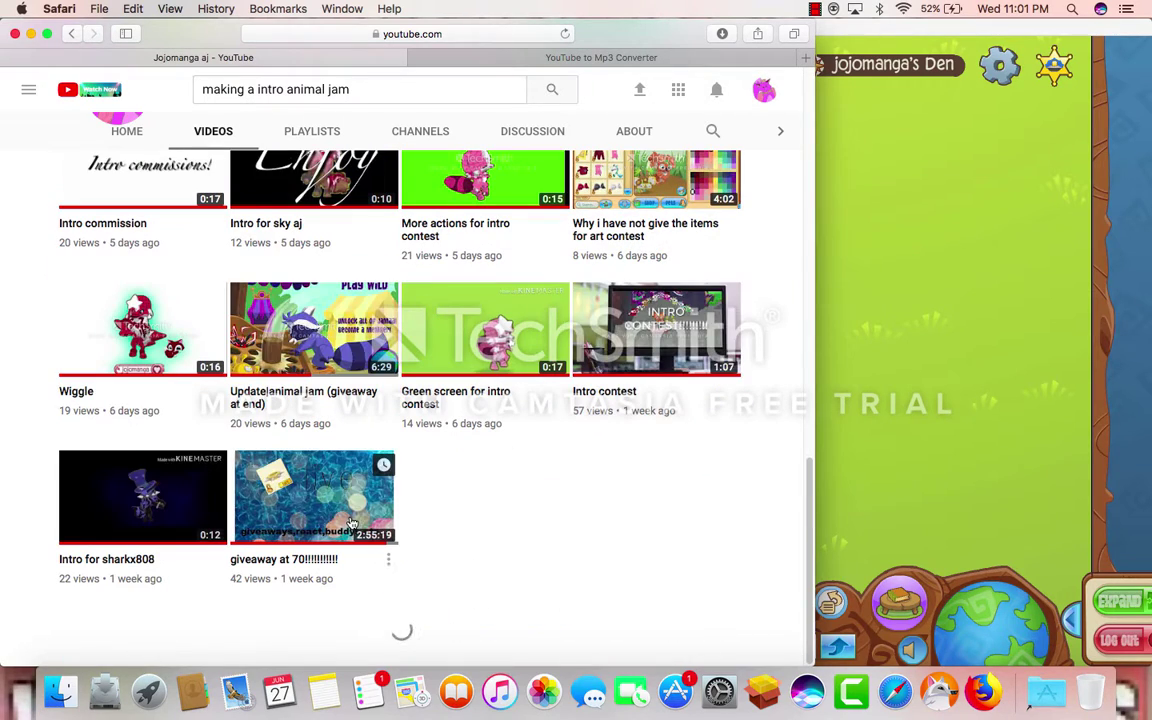
{"action": "scroll", "coordinate": [330, 518], "scroll_direction": "down", "scroll_amount": 6}
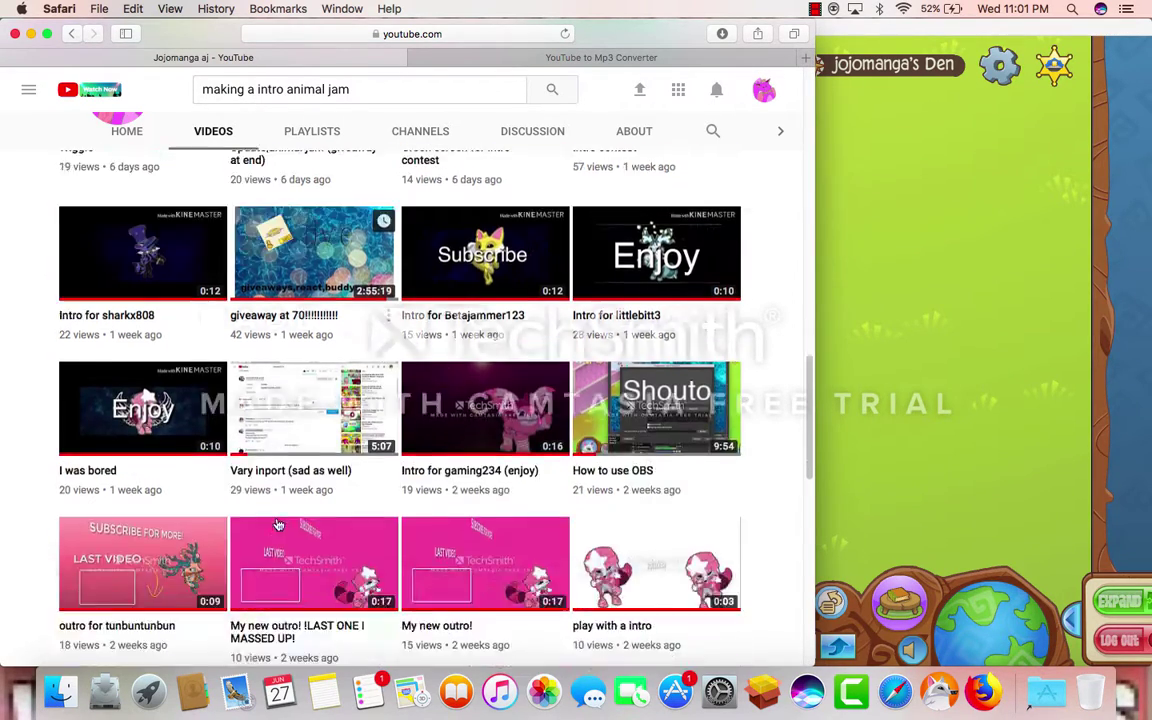
{"action": "left_click", "coordinate": [160, 321]}
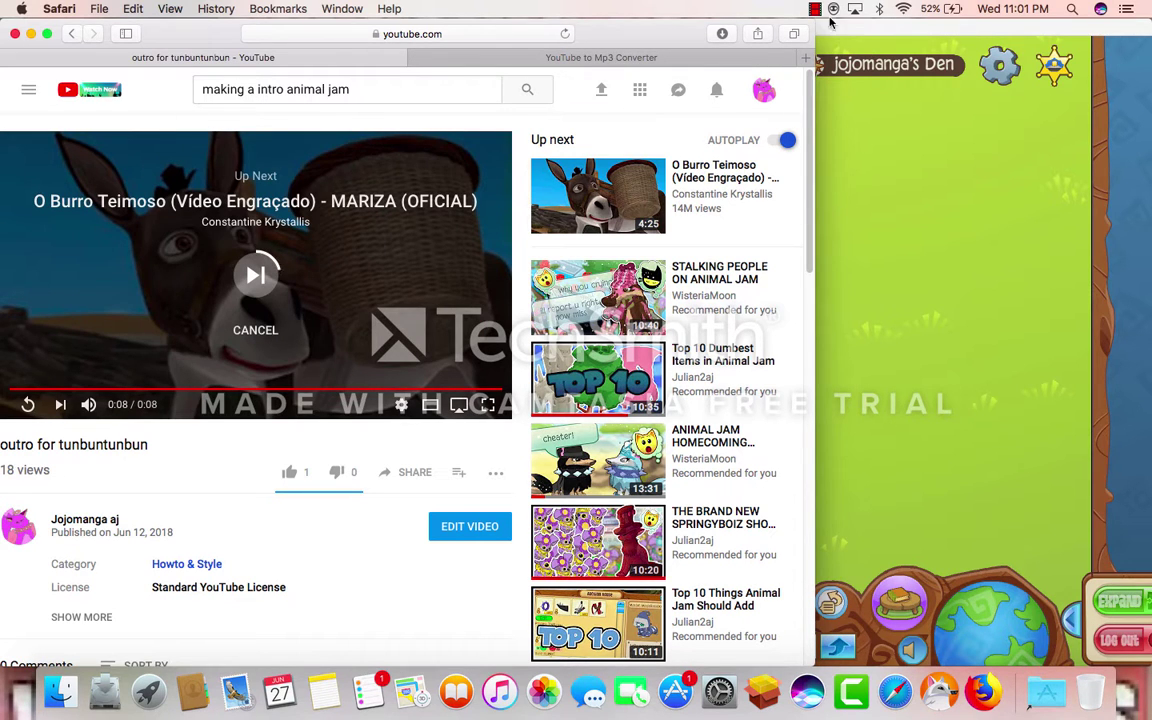
Close the Safari window with the YouTube video to leave the Animal Jam den in view
{"action": "left_click", "coordinate": [885, 157]}
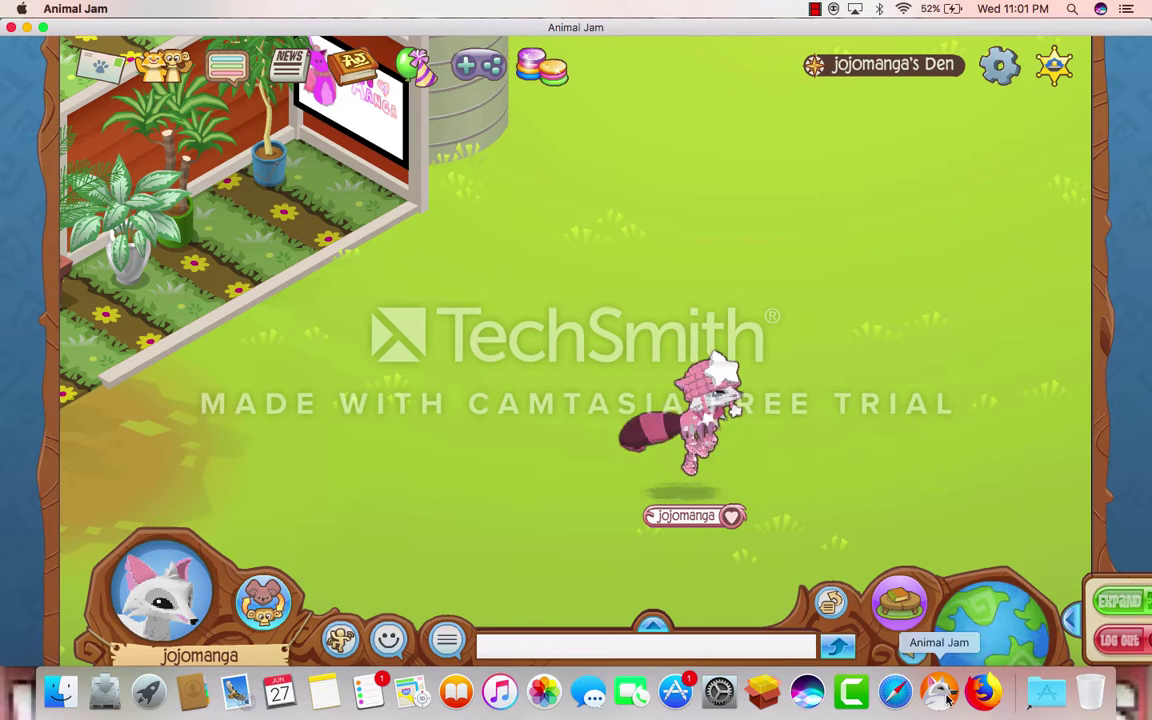
{"action": "left_click", "coordinate": [885, 694]}
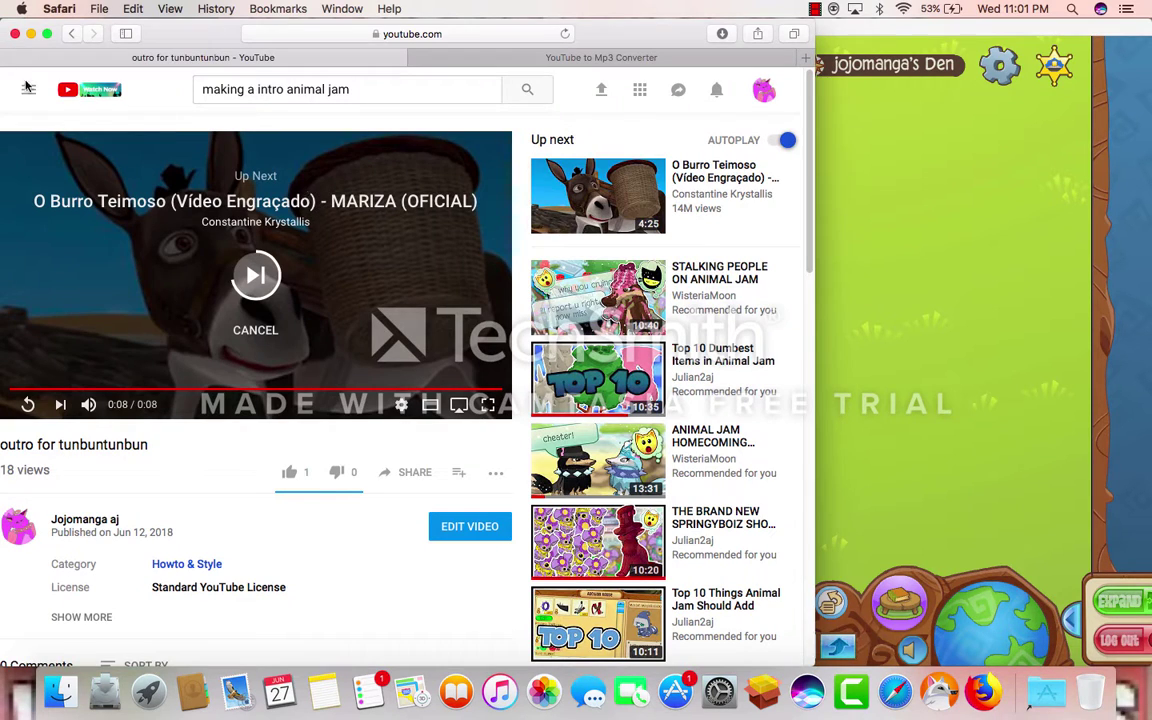
{"action": "left_click", "coordinate": [14, 33]}
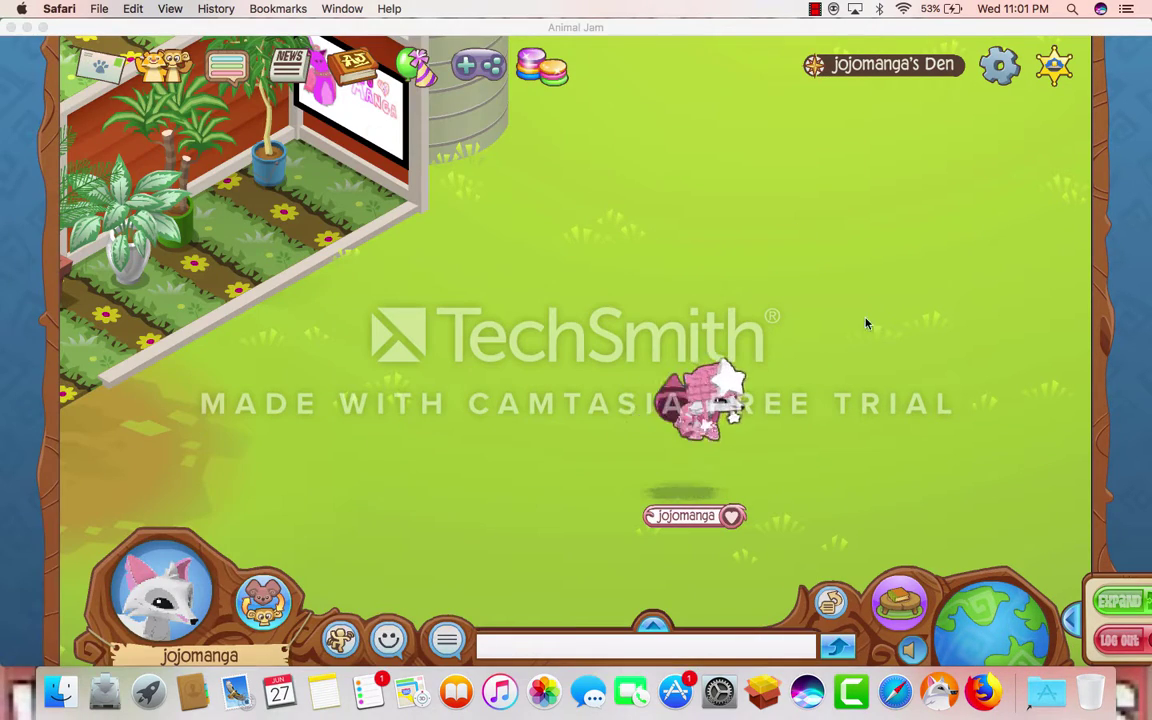
Switch to Animal Jam and have the character in the den curl up on the grass with a character action
{"action": "left_click", "coordinate": [813, 397]}
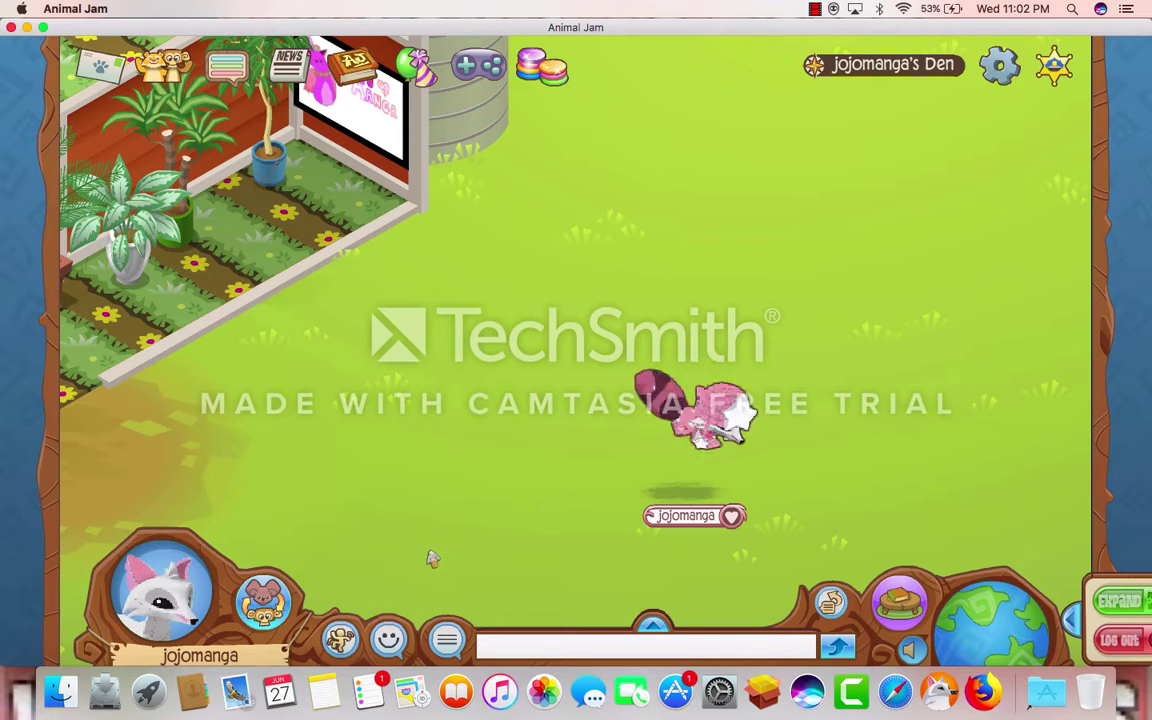
{"action": "left_click", "coordinate": [340, 640]}
{"action": "left_click", "coordinate": [422, 476]}
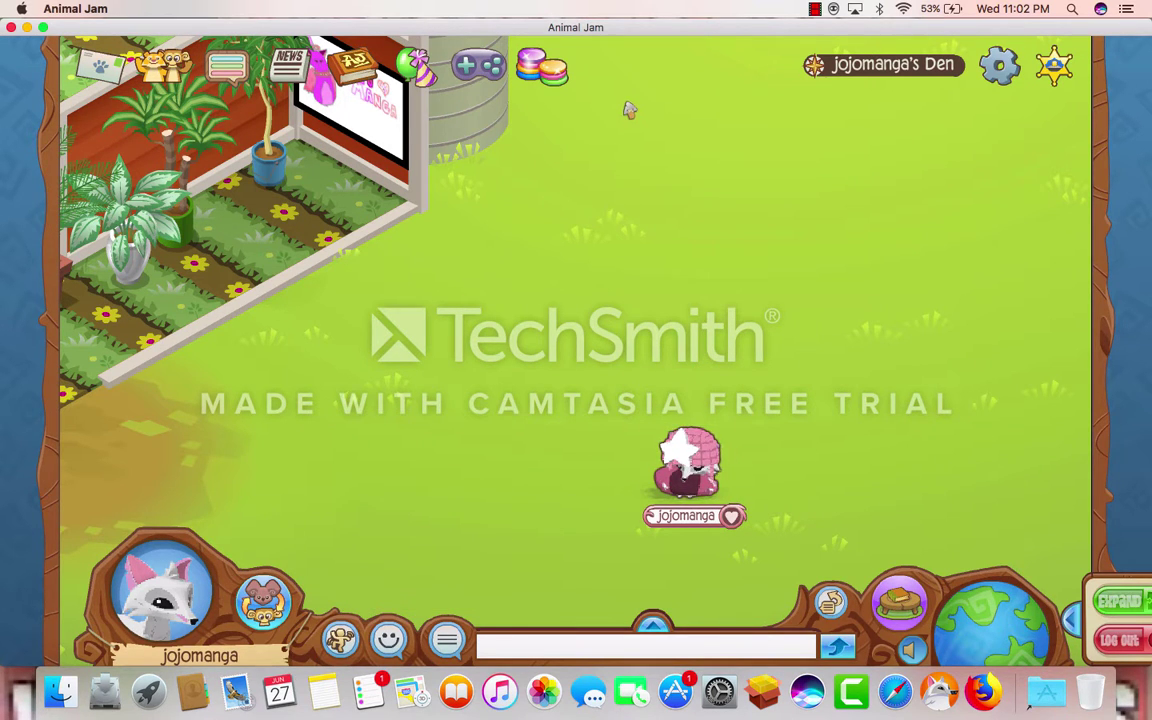